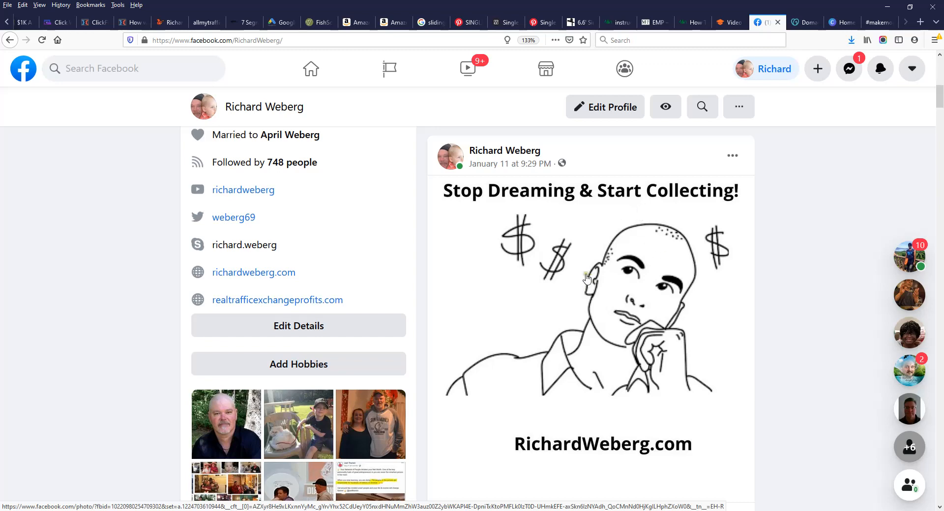
Step: Switch from Facebook to the Canva home page and open the Instagram Post template gallery
scroll(586, 278, "down", 2)
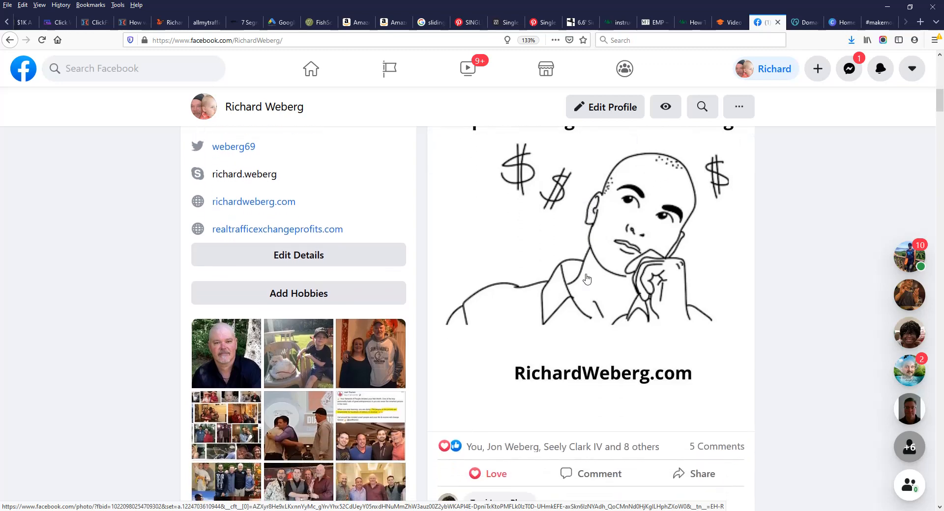
scroll(580, 273, "up", 2)
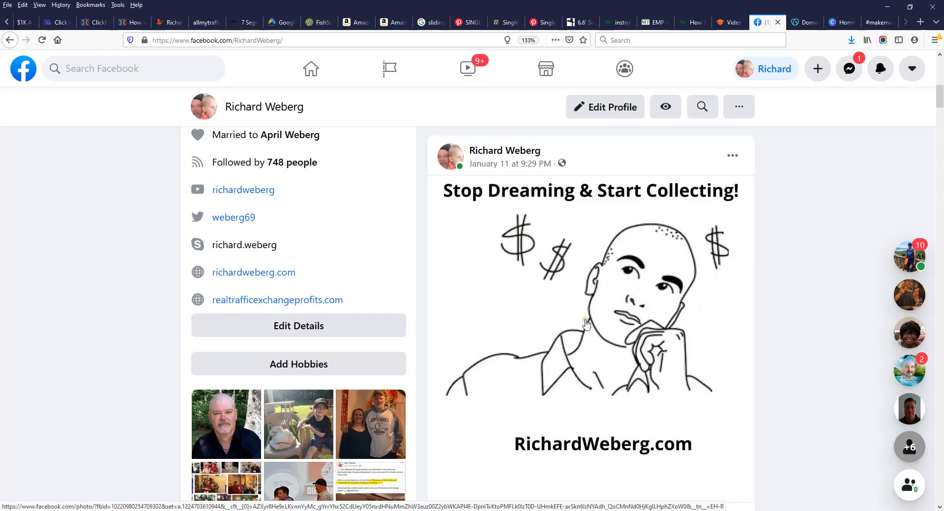
scroll(588, 375, "down", 3)
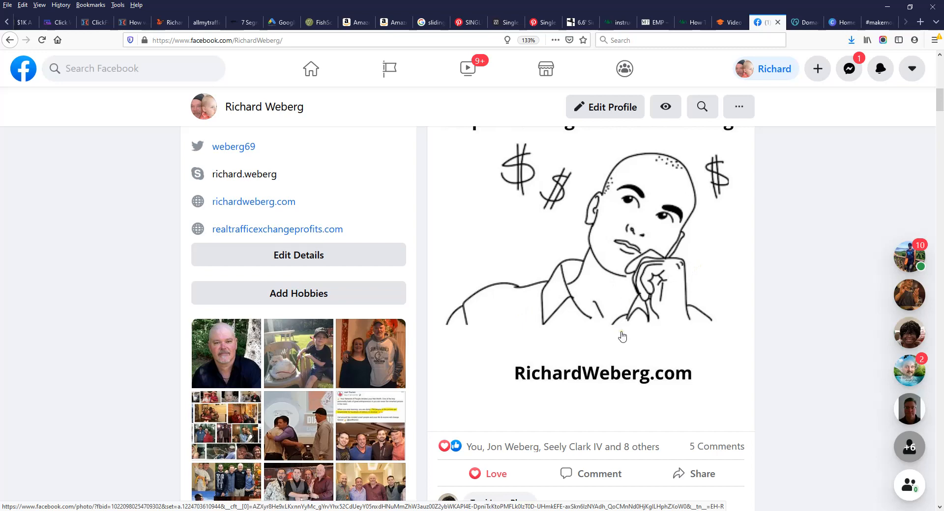
scroll(622, 337, "down", 10)
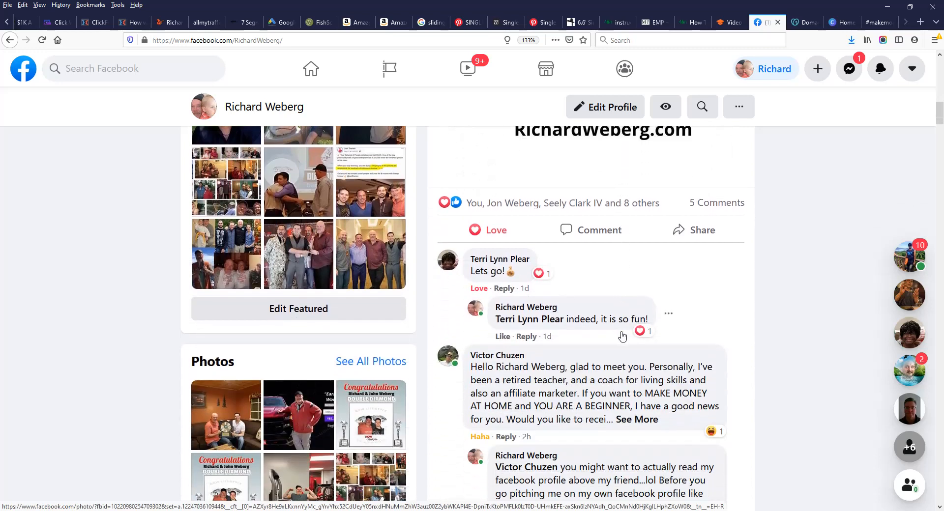
scroll(622, 336, "down", 11)
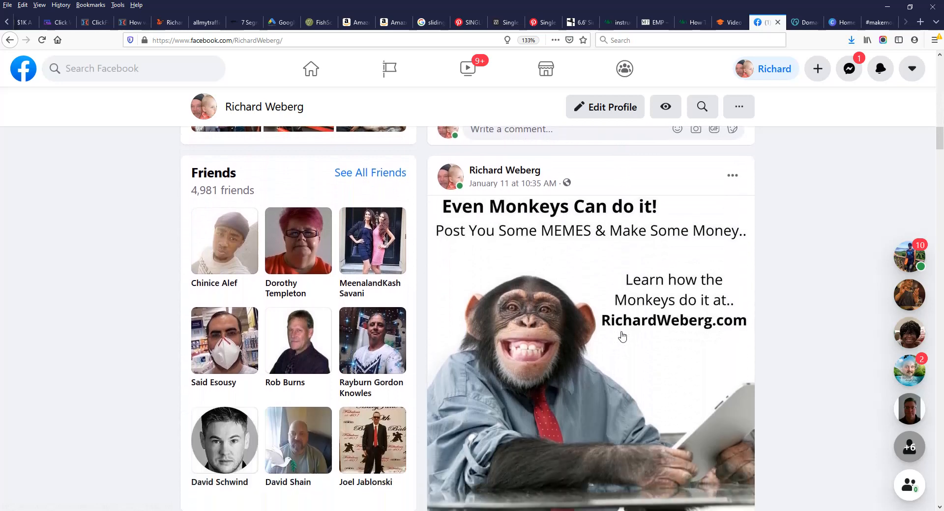
scroll(659, 315, "down", 2)
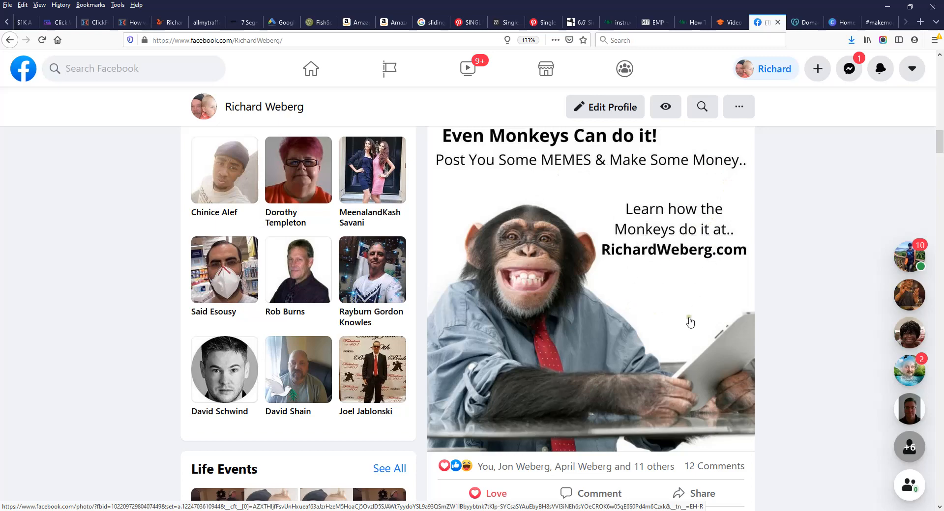
scroll(689, 322, "down", 15)
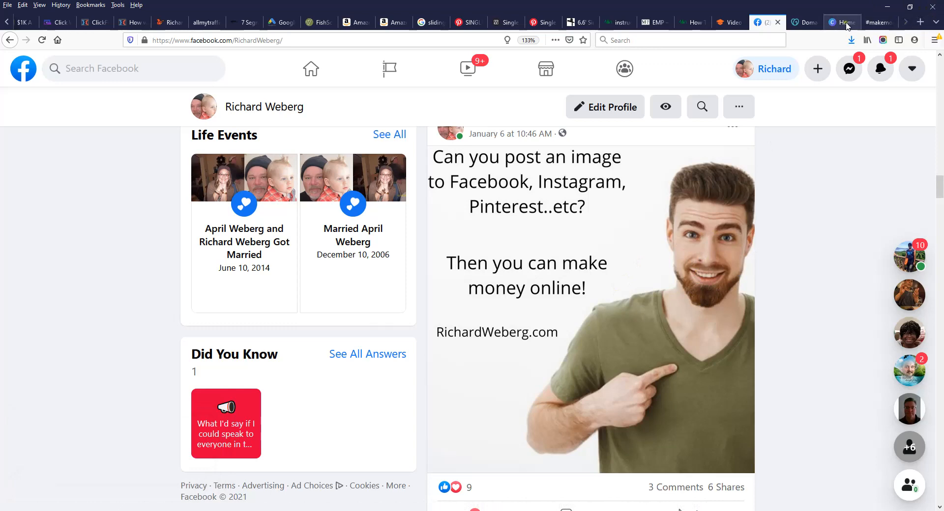
left_click(846, 26)
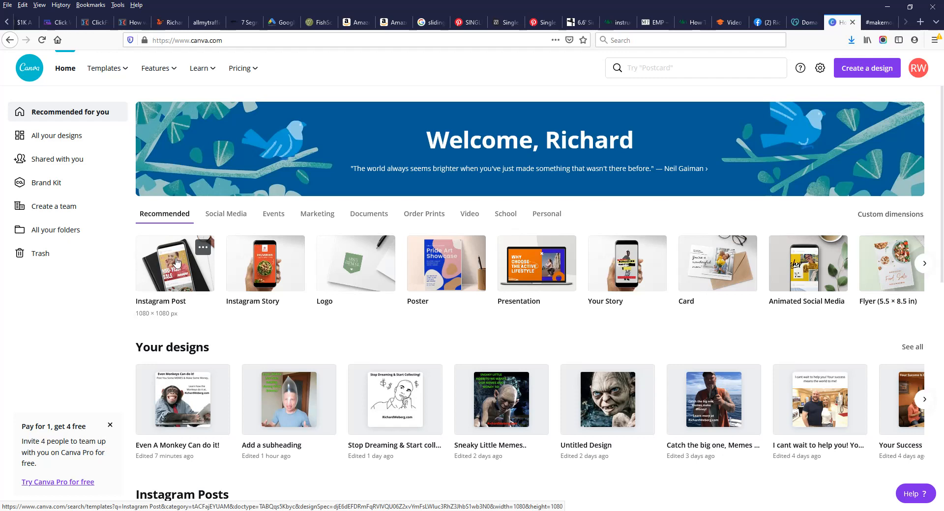
left_click(177, 263)
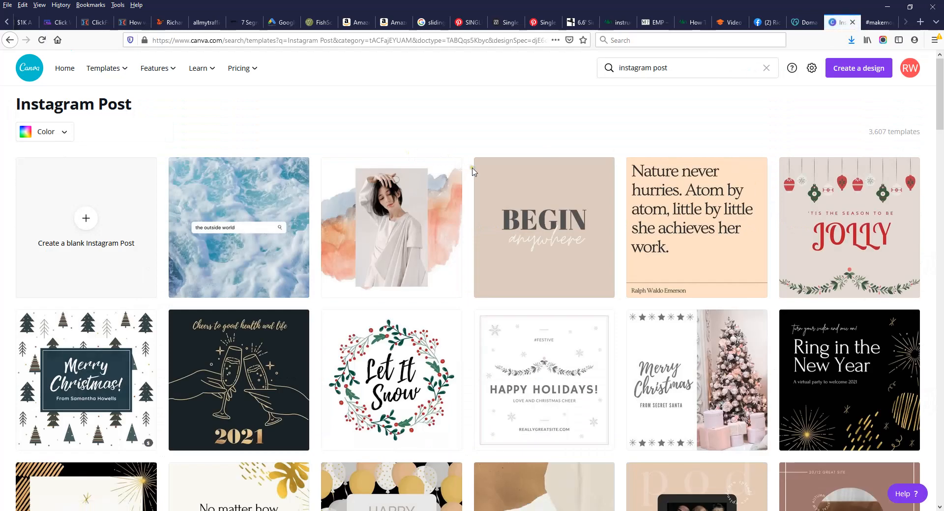
Step: Create a blank Instagram Post from the Instagram Post template gallery
scroll(589, 284, "down", 5)
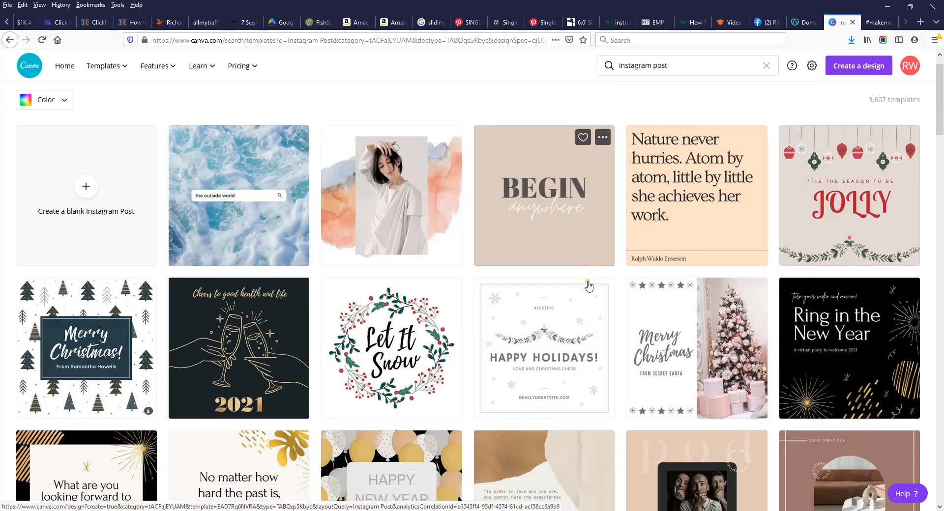
scroll(592, 290, "up", 5)
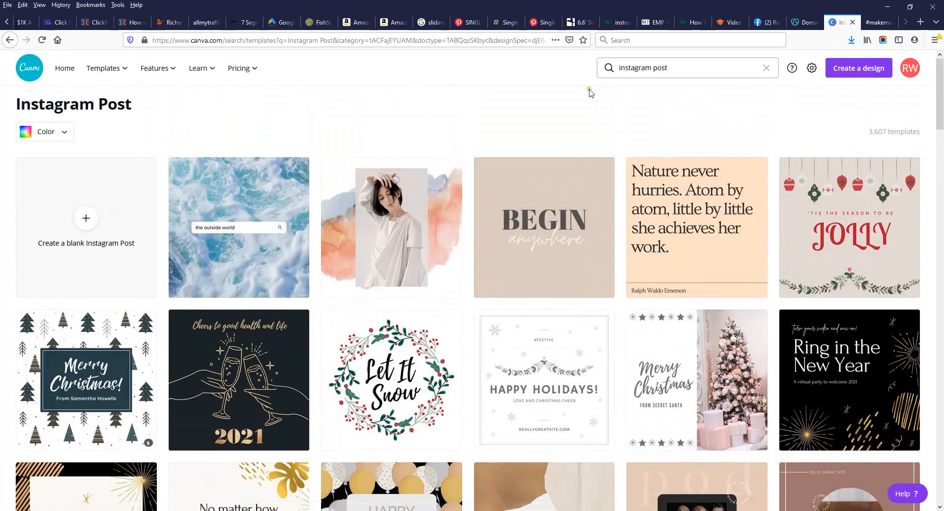
left_click(83, 218)
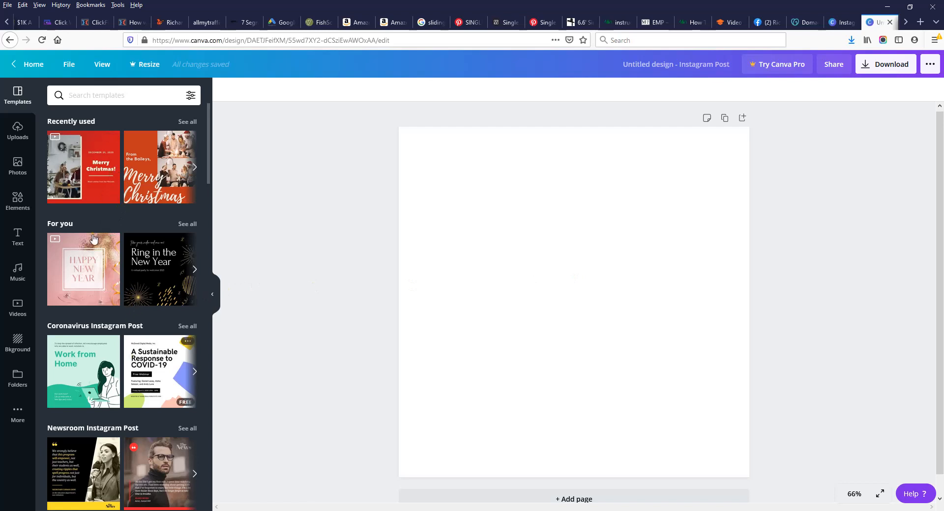
Step: Drag the red Merry Christmas template onto the blank post and select its family video
left_click(92, 174)
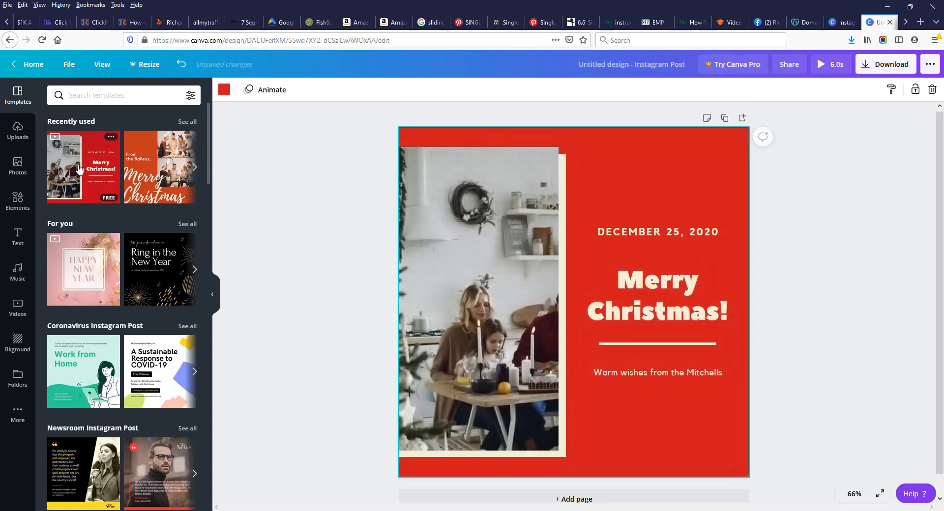
left_click(84, 172)
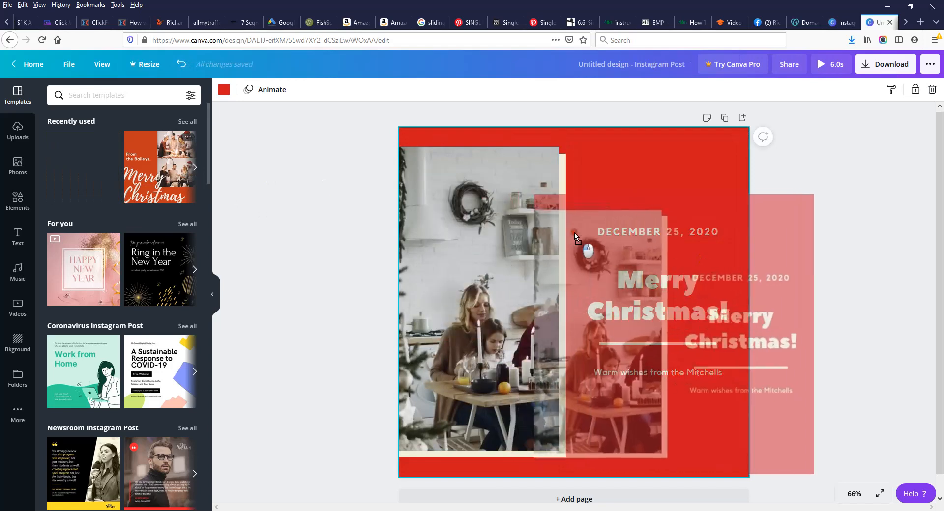
left_click_drag(83, 171, 72, 154)
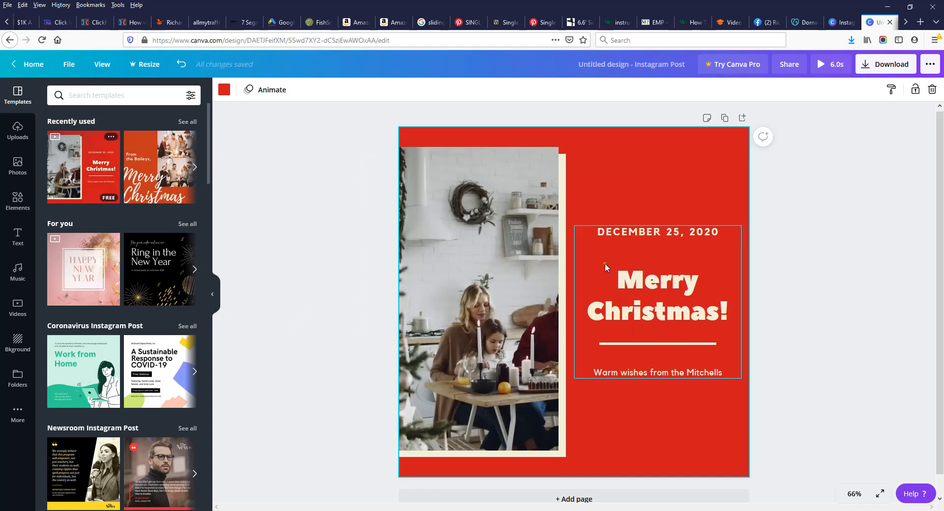
left_click(480, 285)
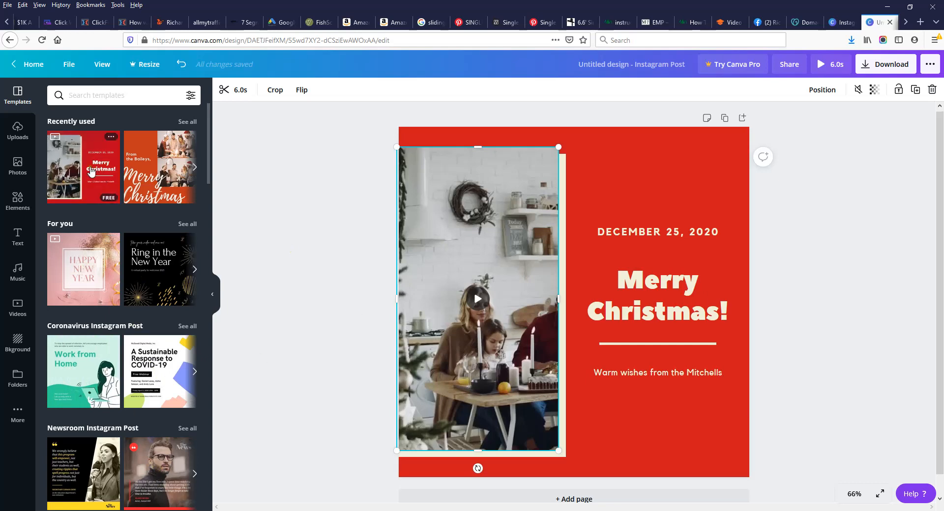
Step: Drop the uploaded sunset couple photo into the video frame and stretch it to fill the frame
left_click(15, 130)
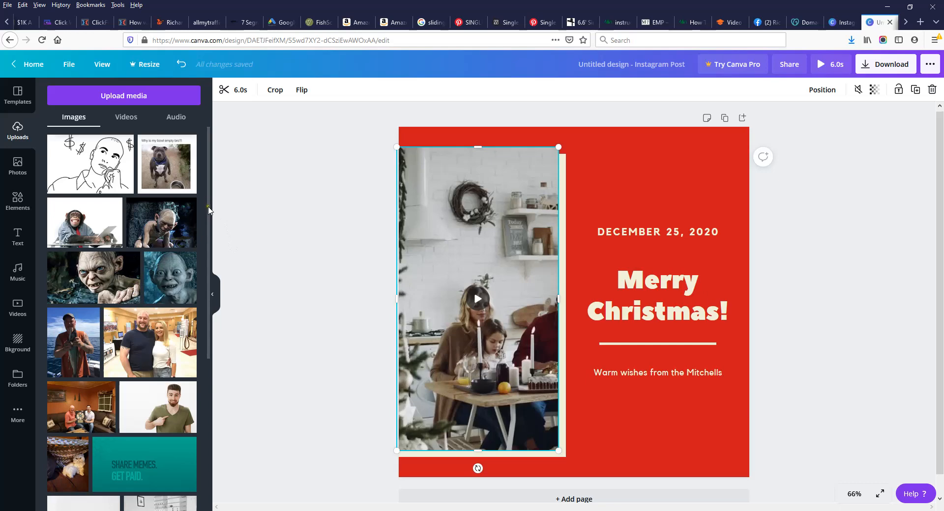
left_click_drag(209, 210, 194, 376)
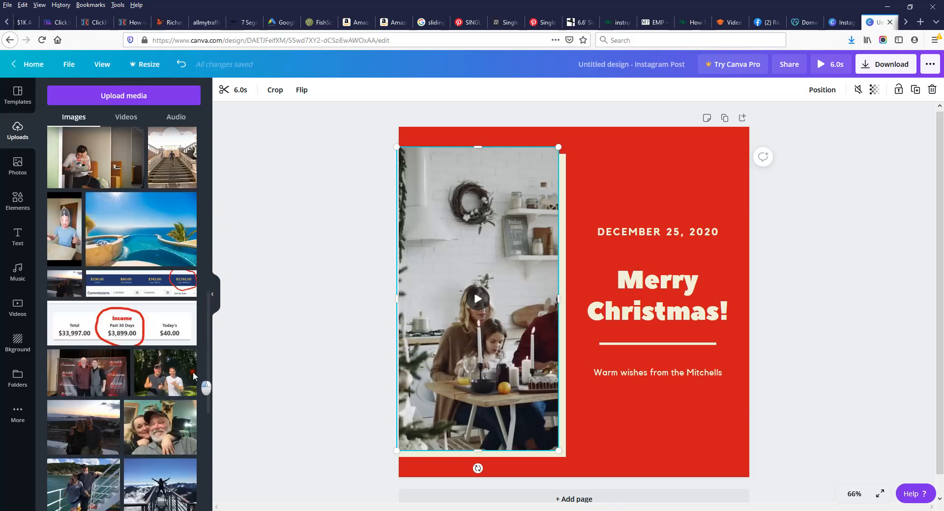
scroll(193, 375, "down", 2)
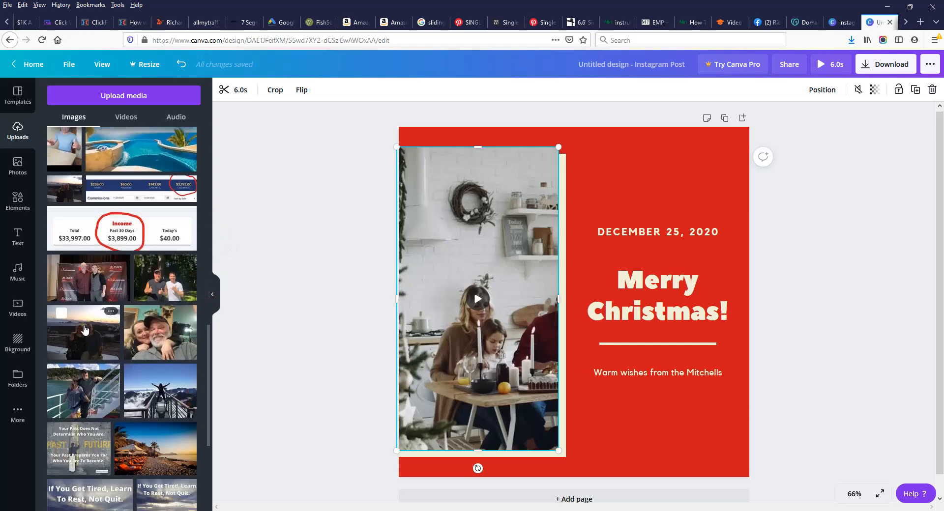
left_click_drag(85, 330, 470, 290)
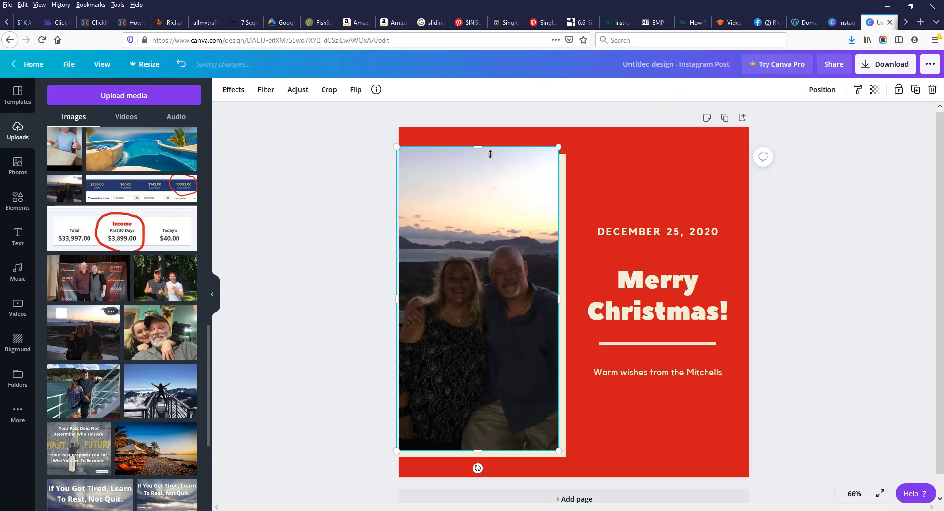
left_click_drag(557, 298, 575, 310)
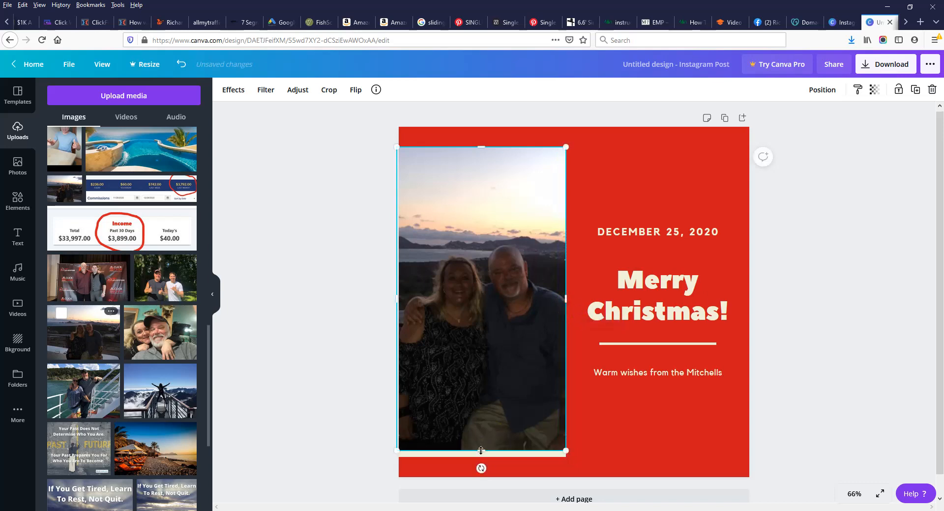
left_click_drag(480, 450, 481, 455)
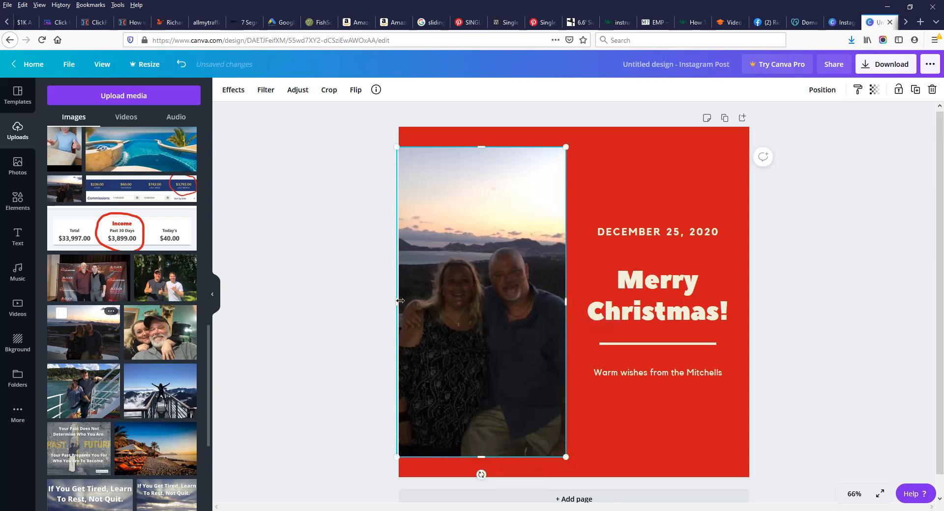
mouse_move(397, 302)
left_mouse_down()
mouse_move(399, 315)
mouse_move(399, 295)
left_mouse_up()
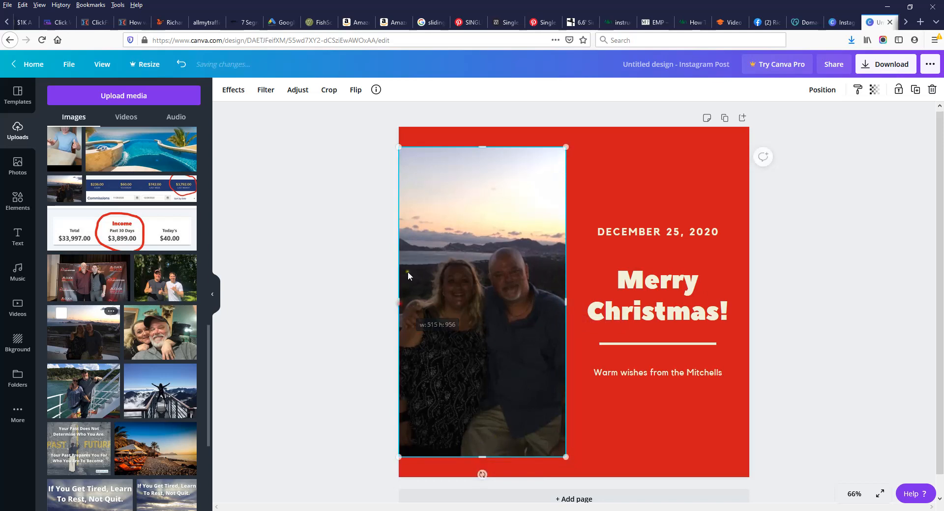
Step: Change the heading's 'Merry' to 'Happy Holidays And' so it reads 'Happy Holidays And Christmas!'
left_click(624, 281)
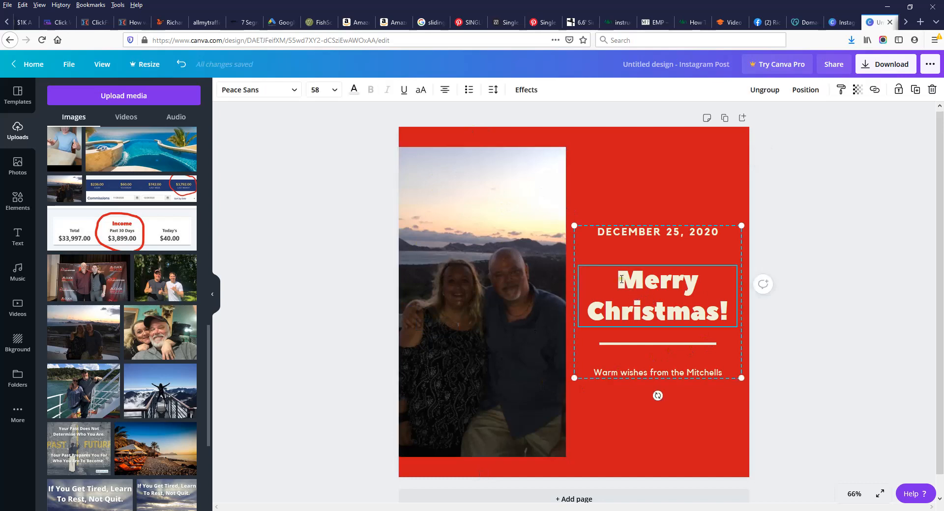
double_click(622, 280)
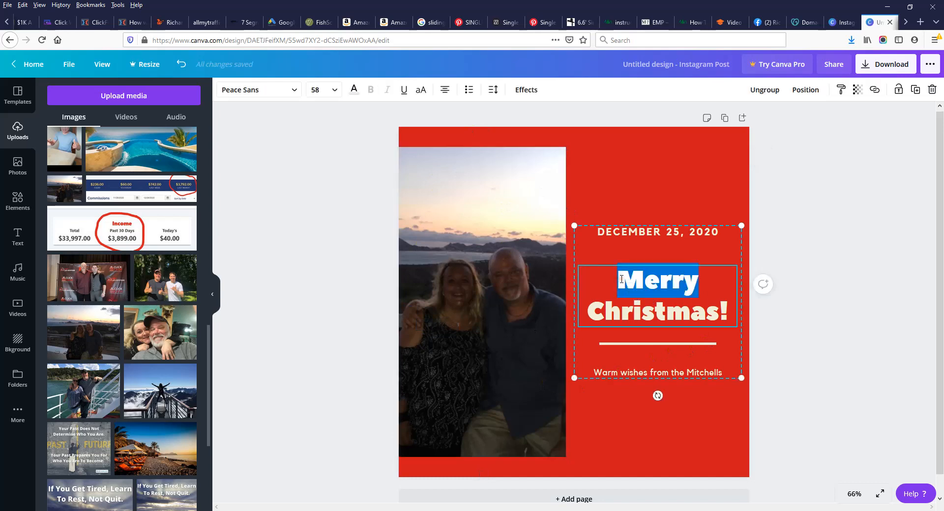
key("BackSpace")
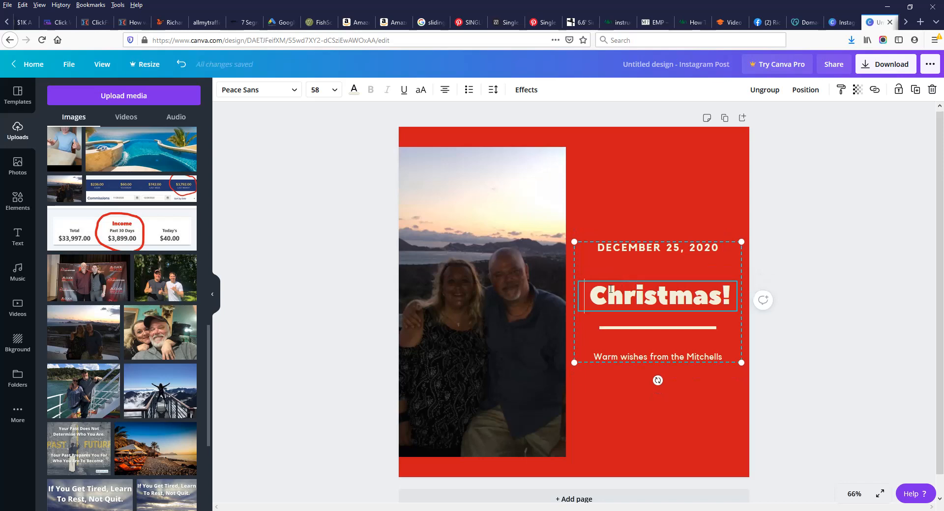
type("Happy Ho ")
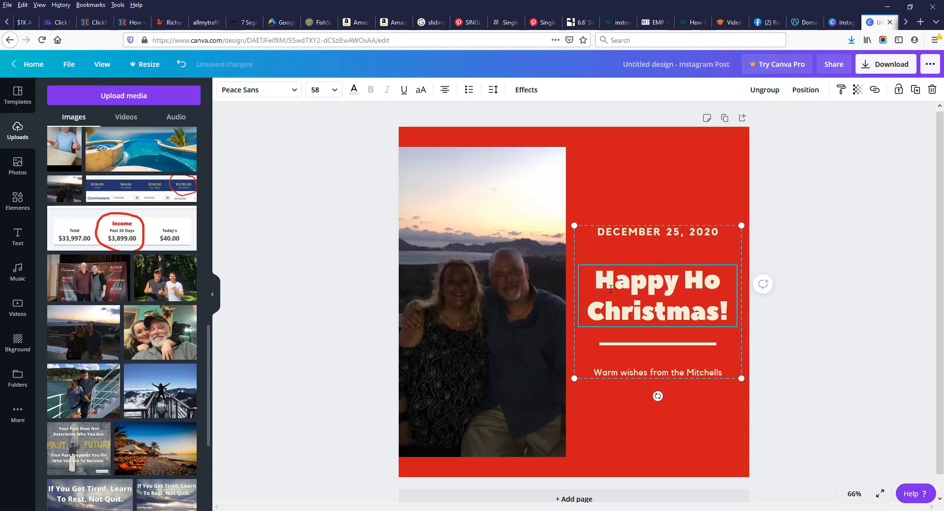
type("lidays ")
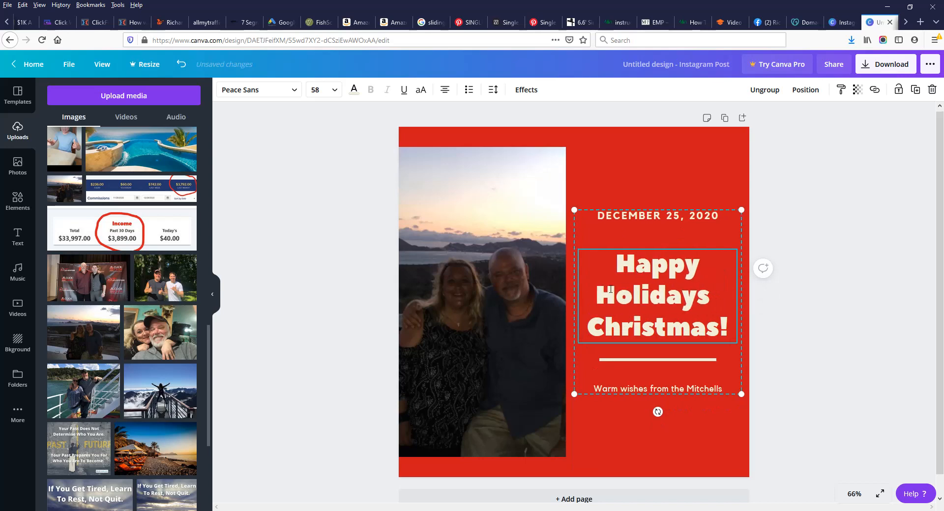
type("A ")
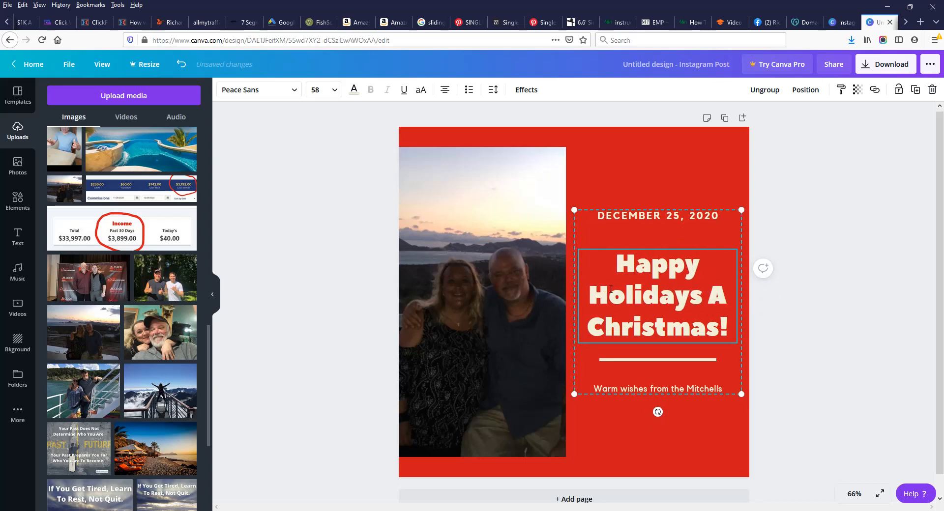
type("nd")
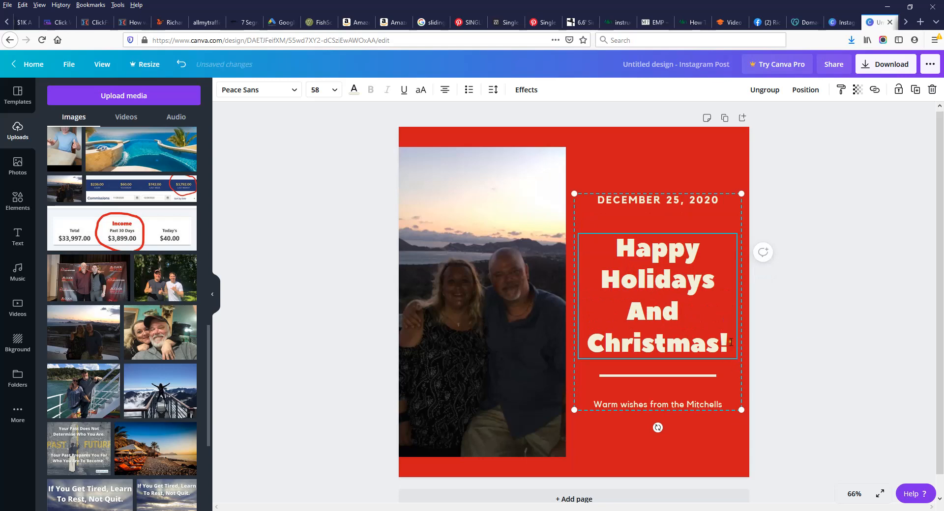
Step: Set the heading to font size 56 and delete the DECEMBER 25, 2020 date line
key("ctrl+a")
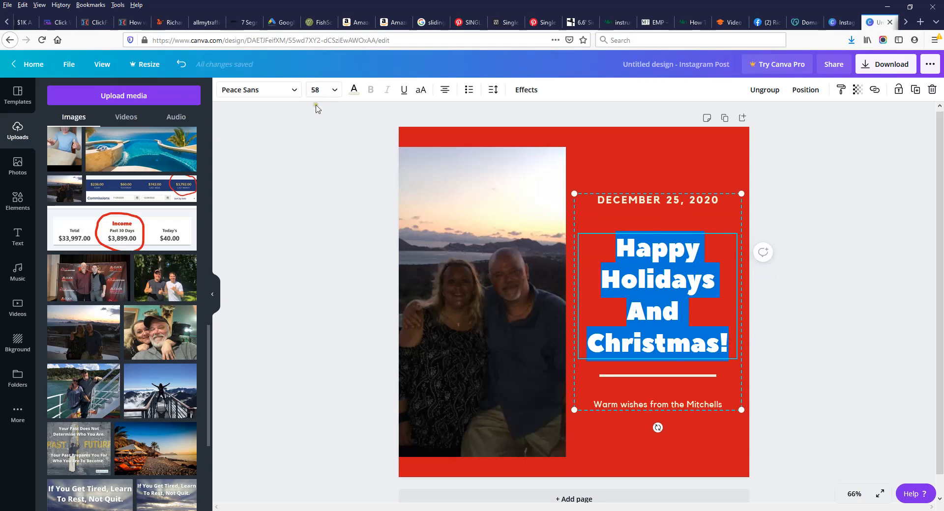
left_click(315, 90)
left_click(320, 129)
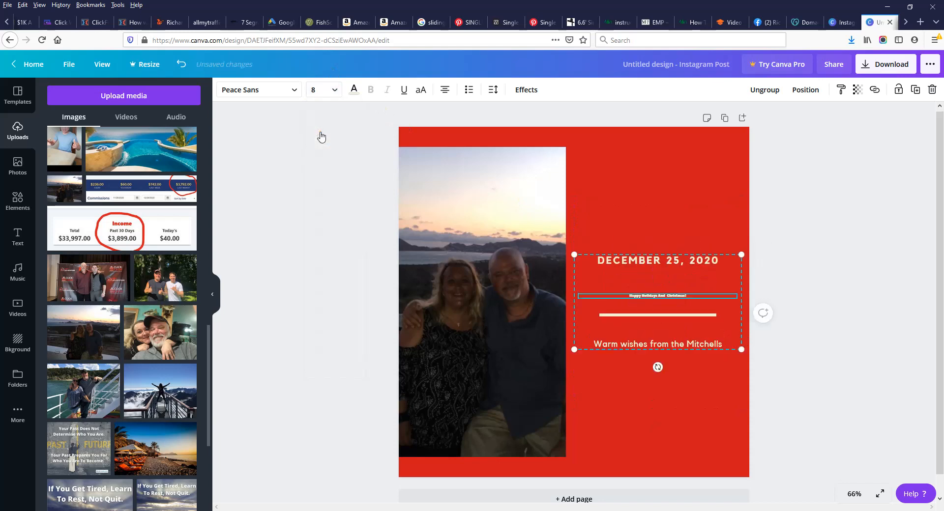
left_click(315, 90)
scroll(330, 148, "down", 3)
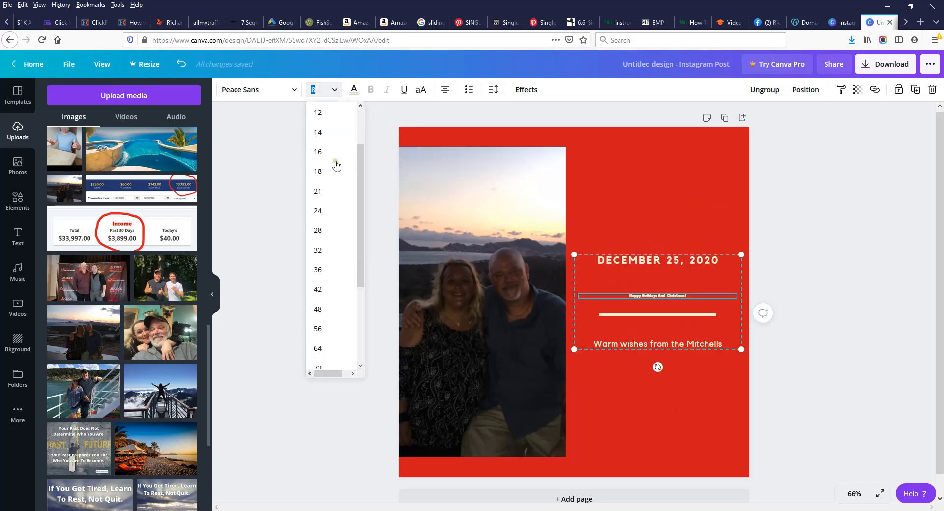
left_click(318, 261)
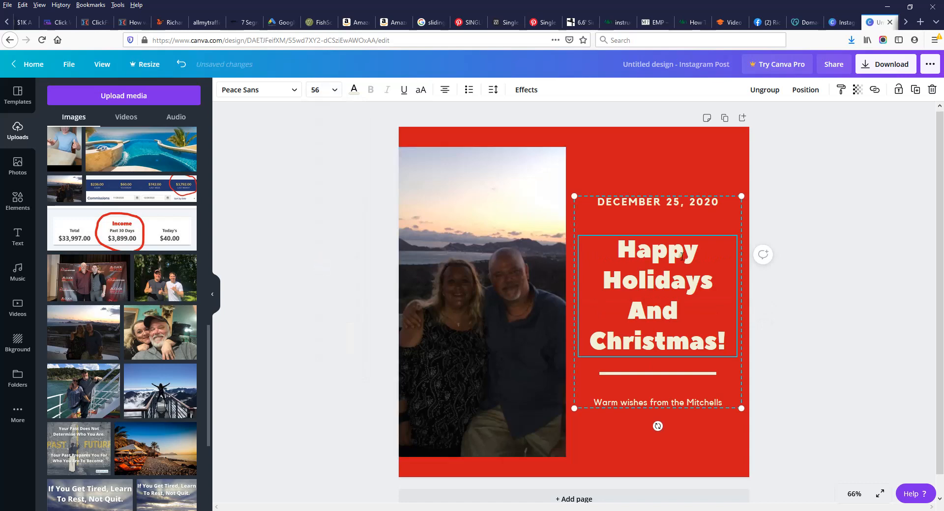
left_click(714, 203)
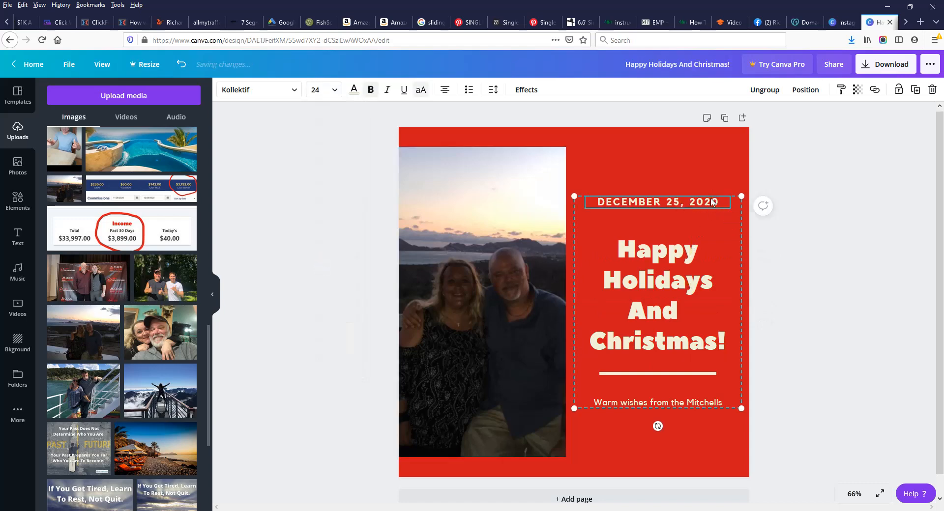
key("Delete")
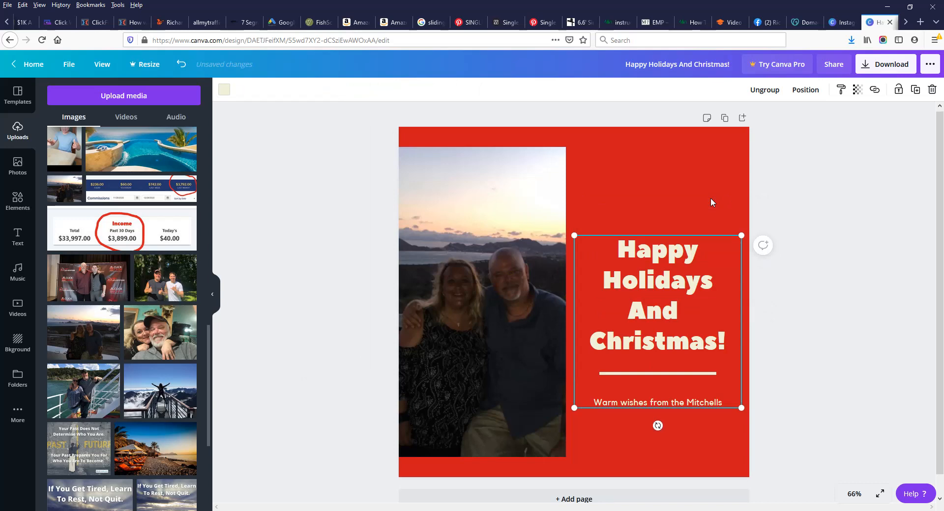
Step: Delete the warm-wishes sign-off and add a subheading reading 'today is a fabulous Day!' at the top
left_click(653, 403)
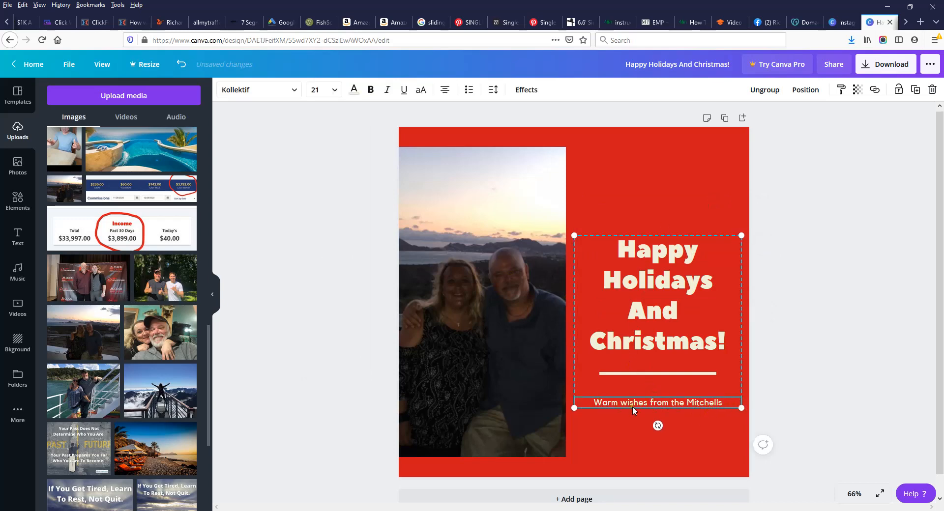
key("Delete")
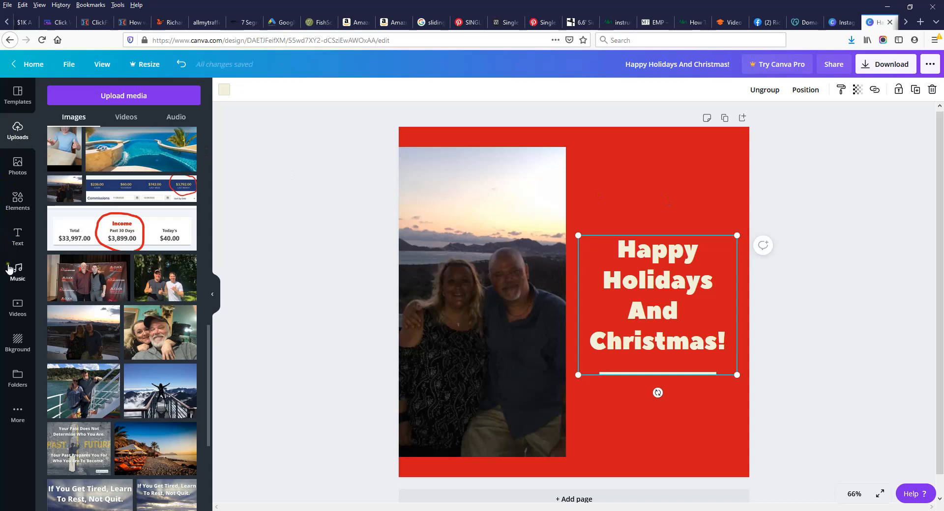
left_click(16, 237)
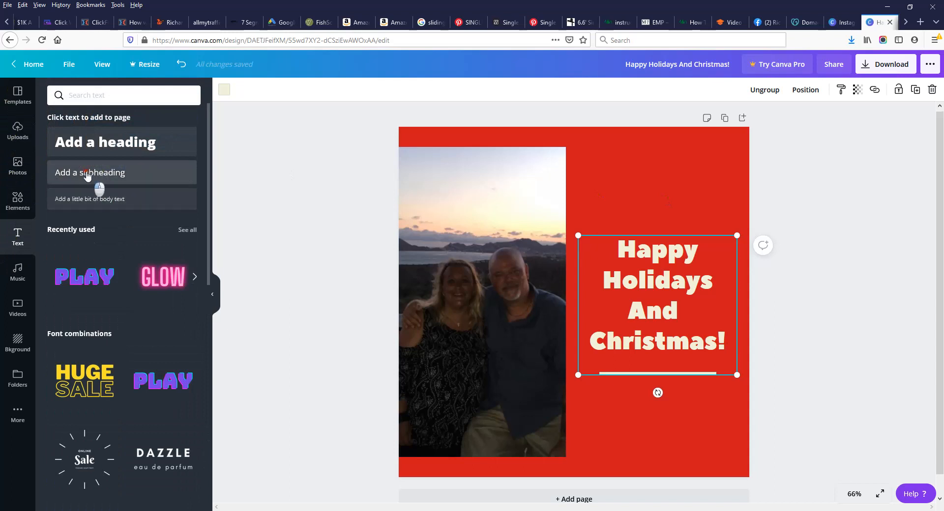
left_click_drag(93, 177, 605, 148)
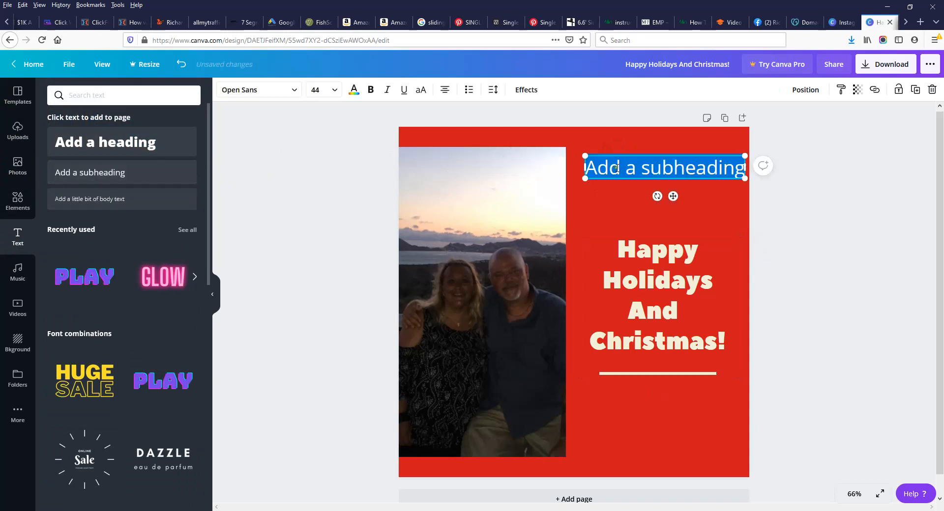
key("BackSpace")
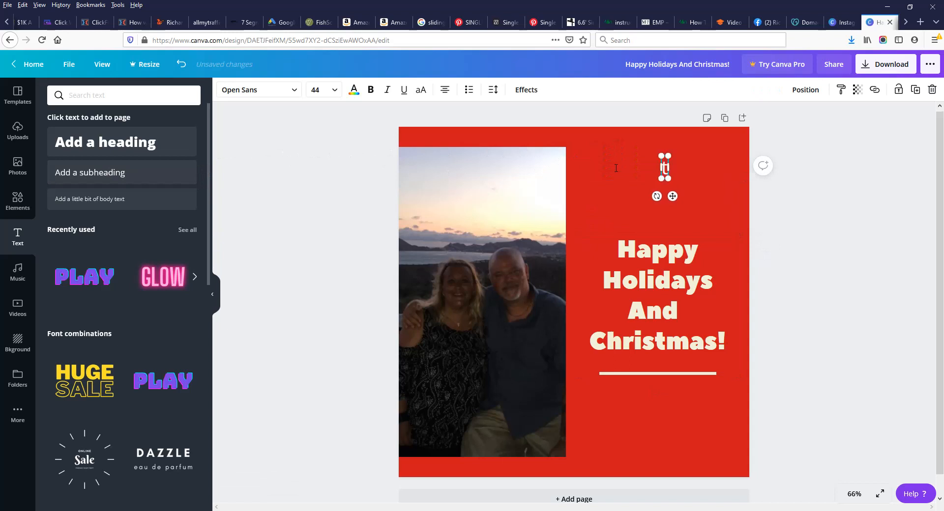
type("today")
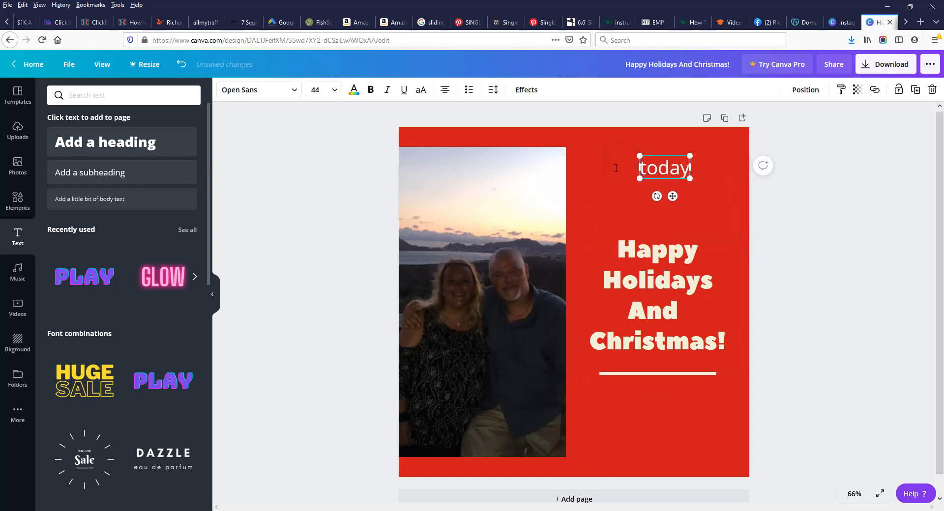
type(" is a fa")
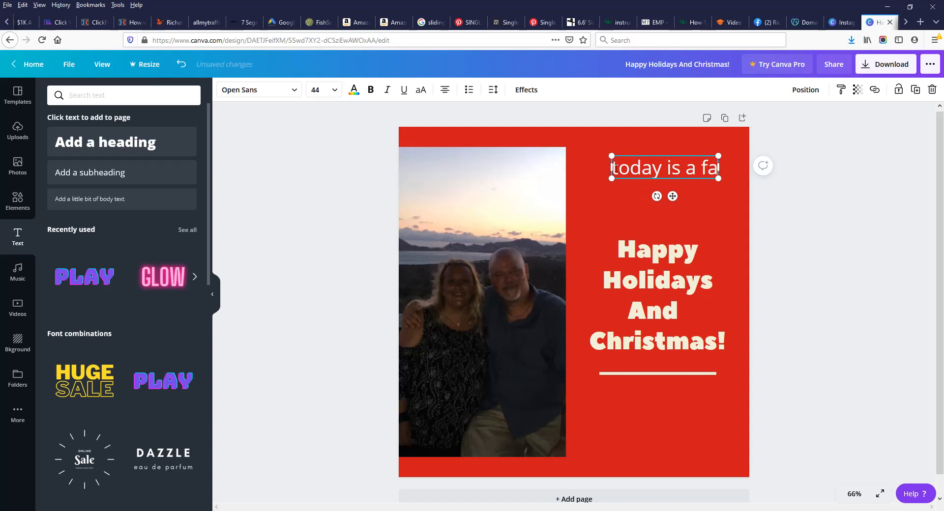
type("bulous")
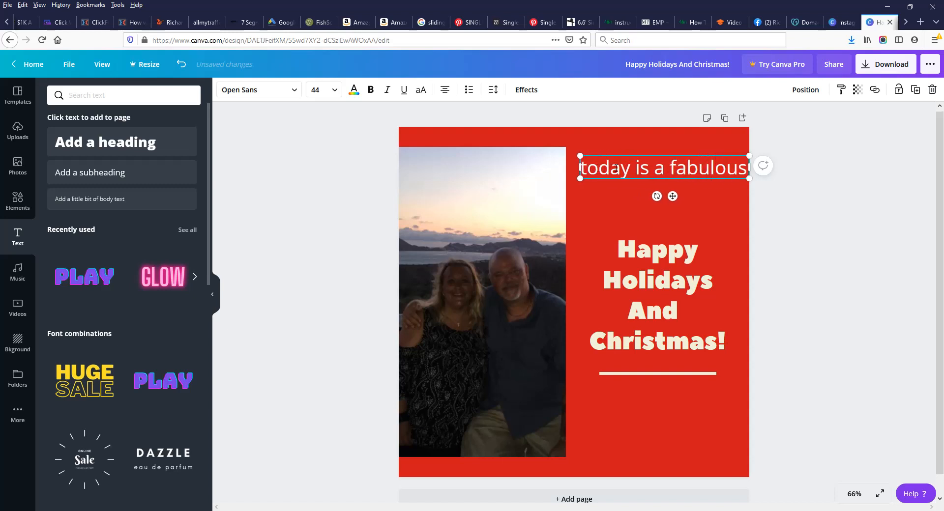
type(" Day!")
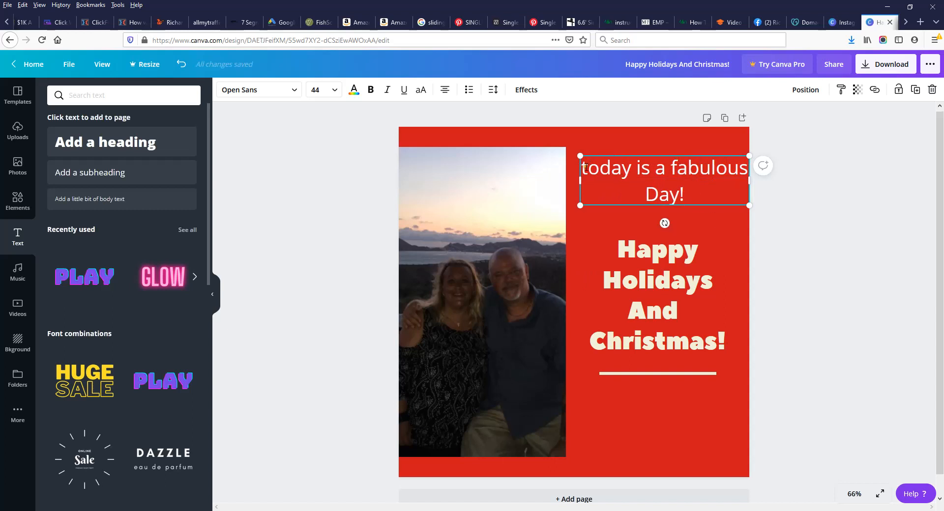
Step: Capitalise the first letter to 'Today' and select the whole new line's text
left_click(583, 167)
key("Delete")
type("Y")
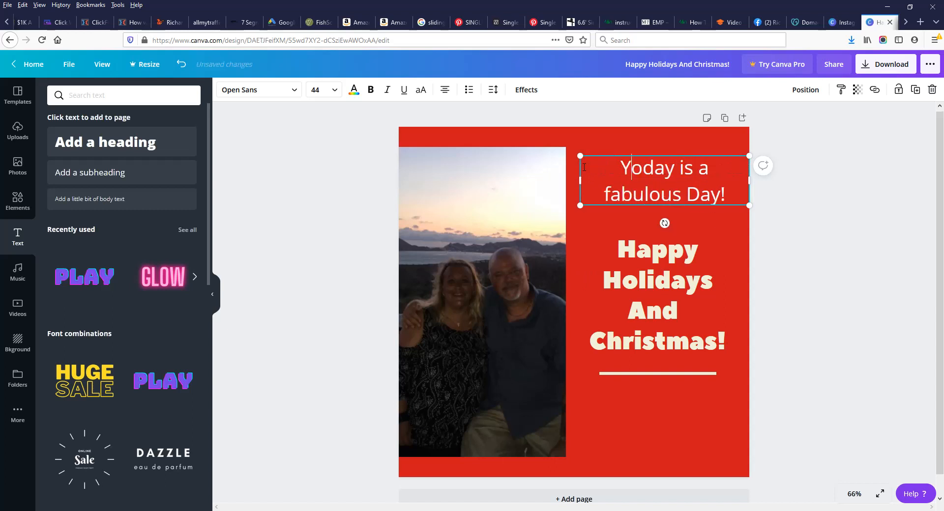
key("Delete")
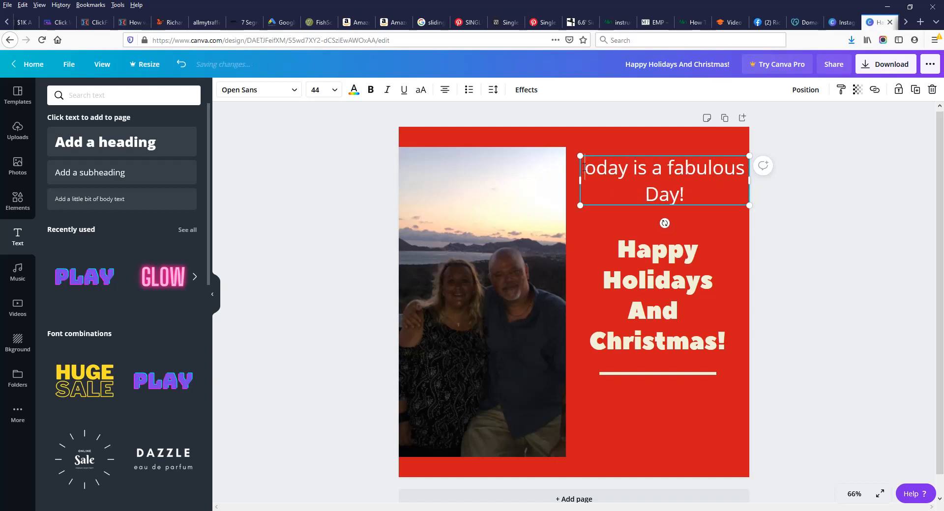
type("T")
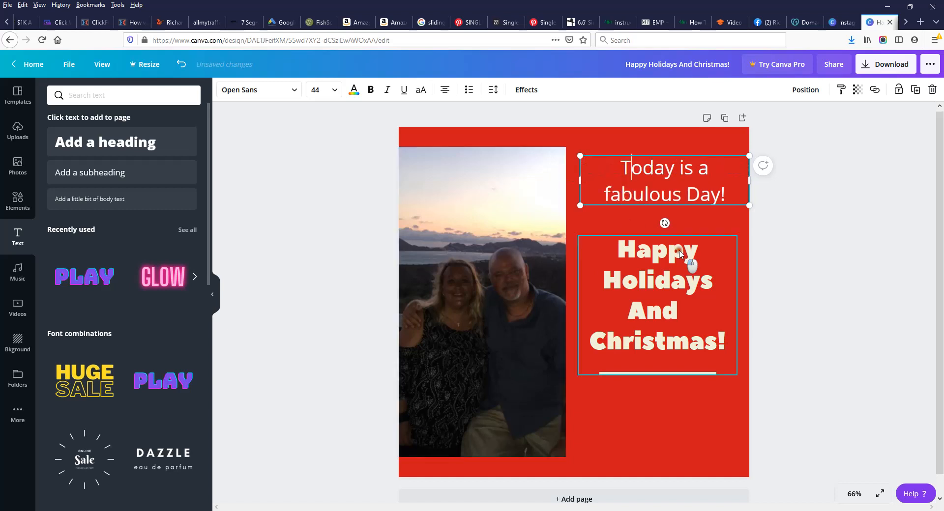
left_click(702, 277)
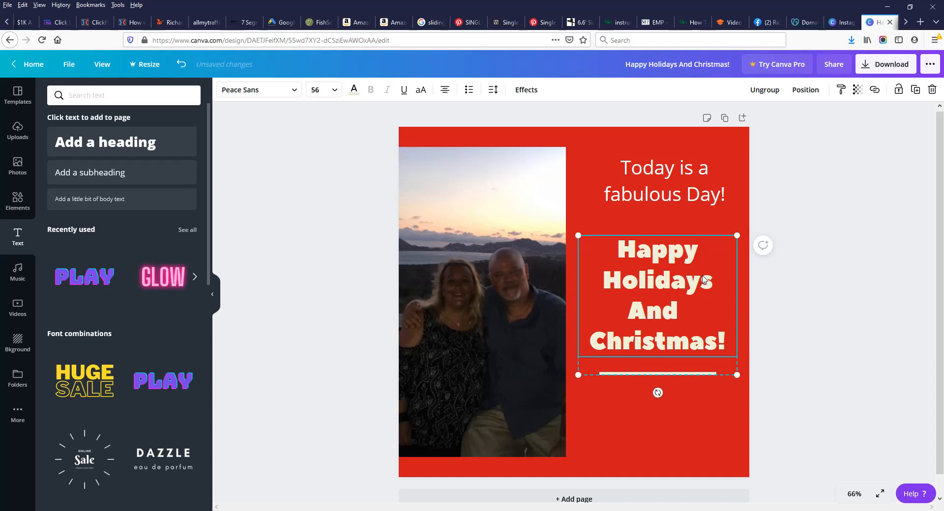
left_click(715, 185)
left_click(716, 187)
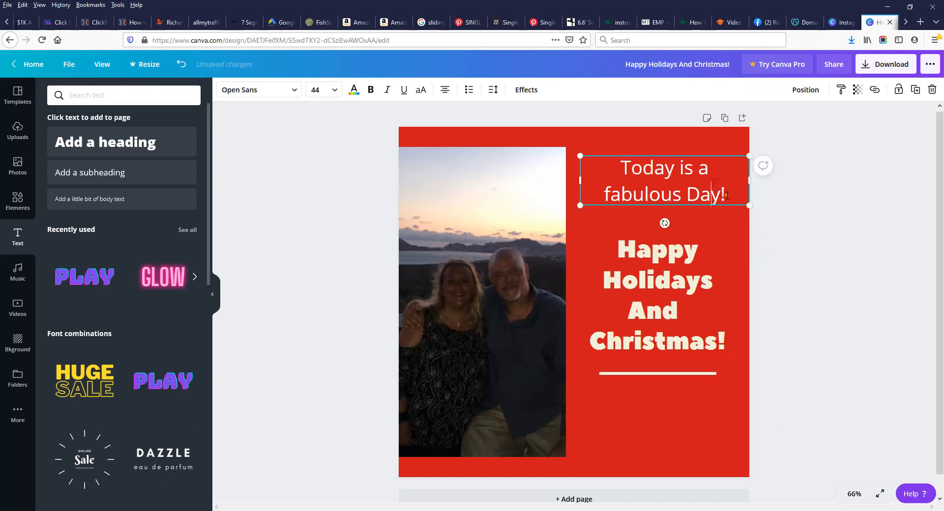
left_click_drag(727, 195, 633, 181)
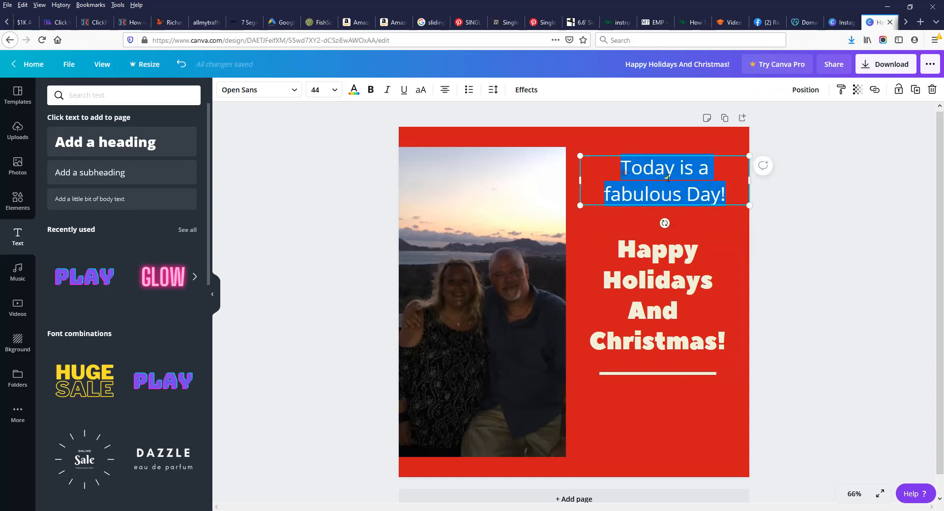
Step: Set the new line to size 28 and, after trying Archivo Black and Aileron Regular, the Anton font
left_click(315, 89)
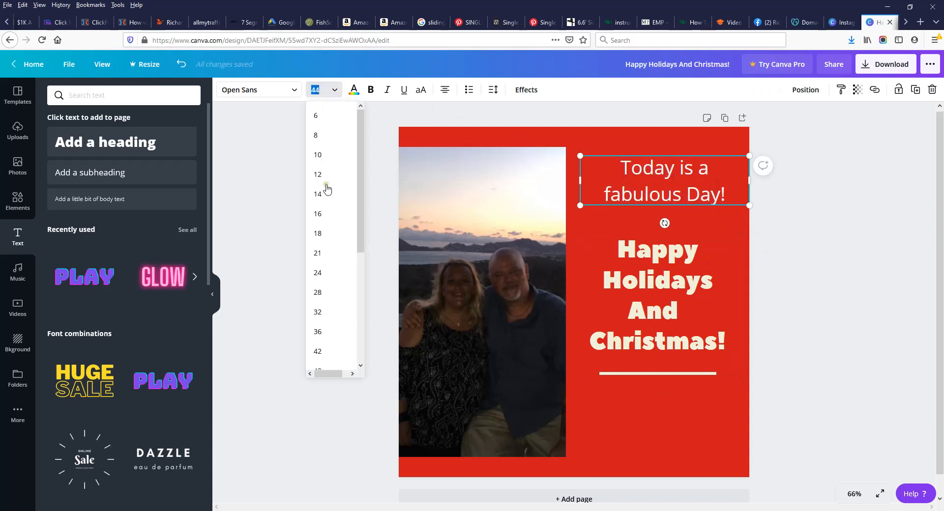
left_click(322, 235)
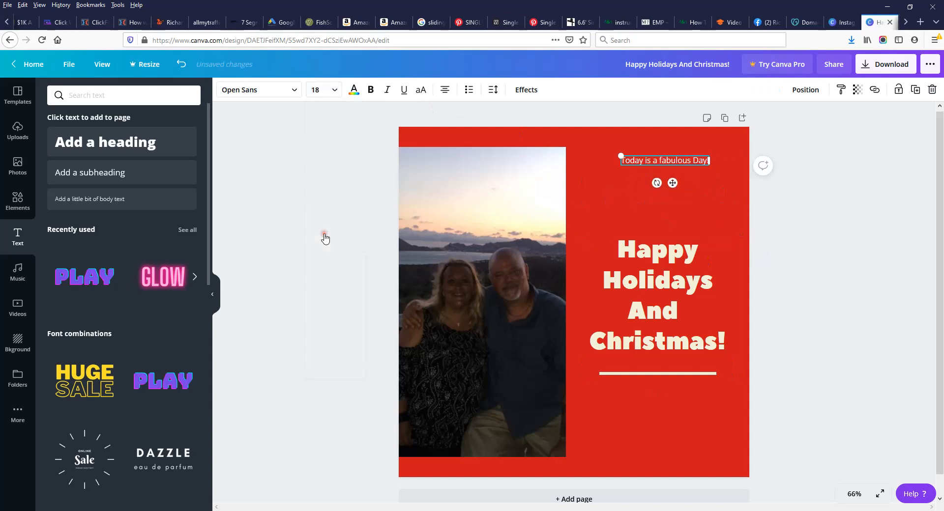
left_click(328, 97)
left_click(338, 291)
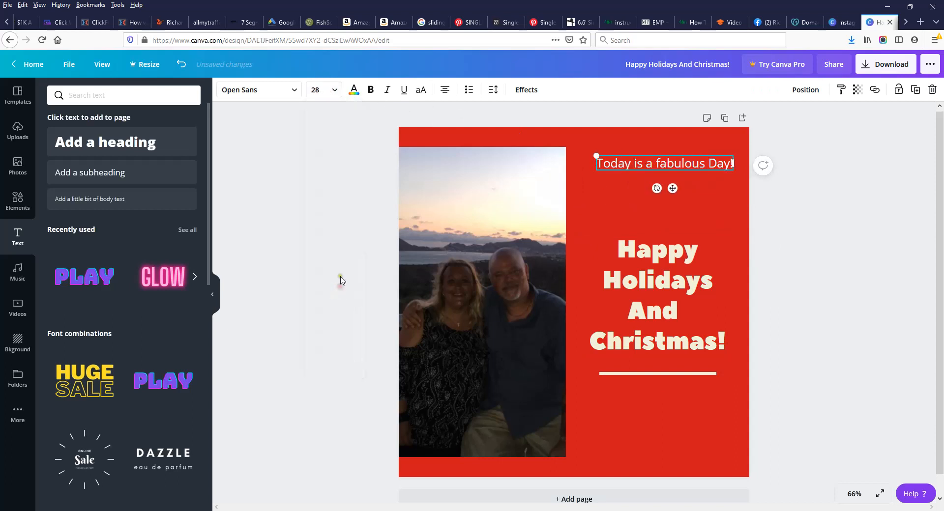
left_click(264, 92)
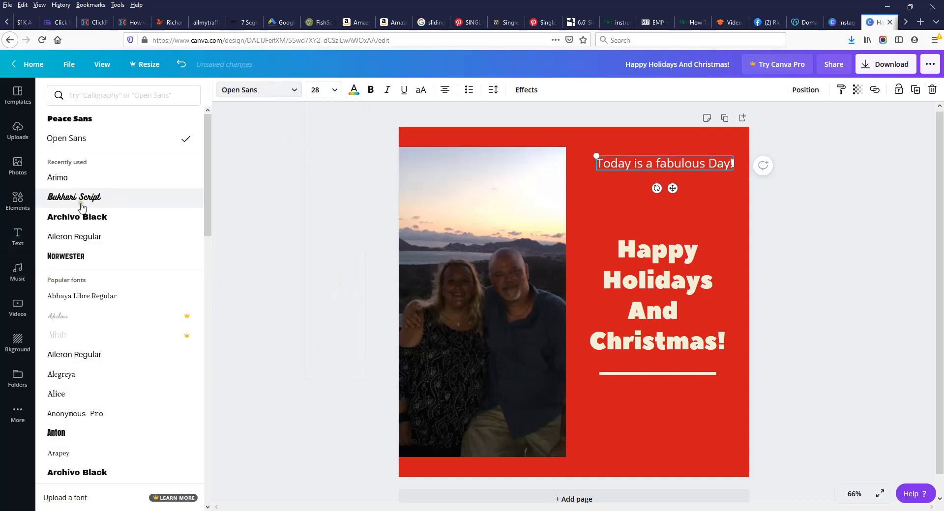
left_click(77, 220)
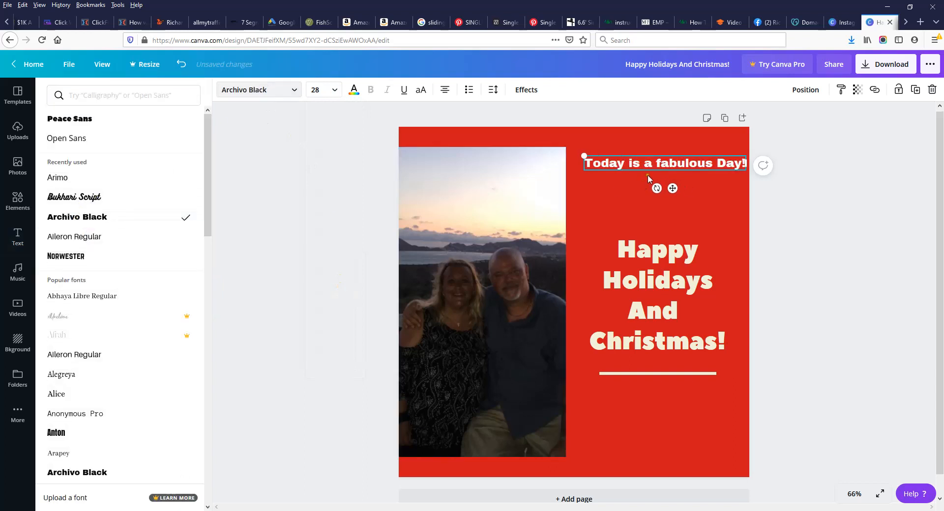
left_click(77, 356)
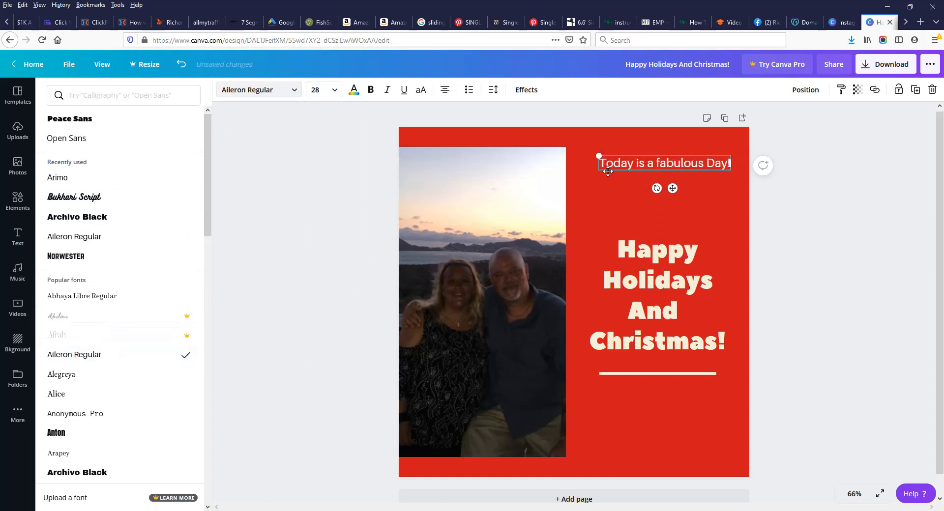
left_click(61, 434)
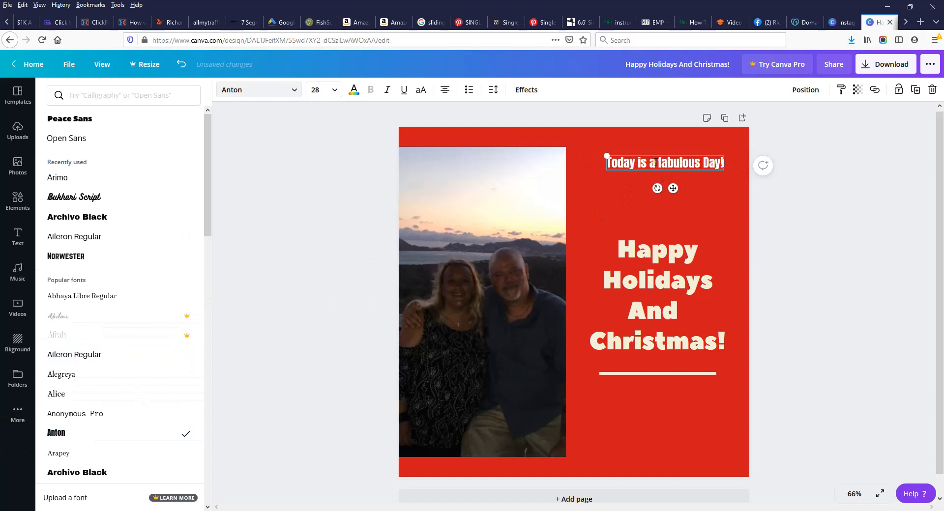
Step: Enlarge the line slightly to 28.5, move it over the photo's top-left, and select its text
mouse_move(606, 157)
left_mouse_down()
mouse_move(584, 138)
mouse_move(668, 163)
mouse_move(605, 156)
left_mouse_up()
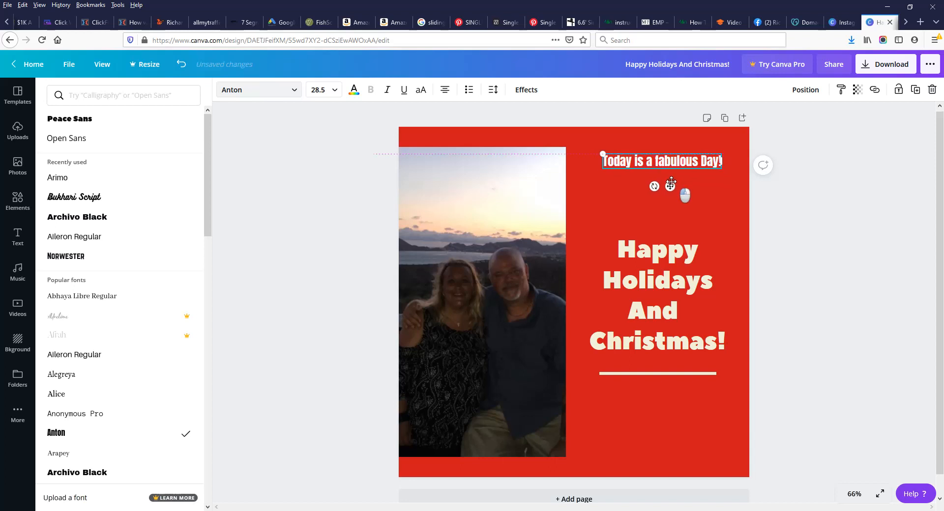
left_click_drag(673, 187, 495, 205)
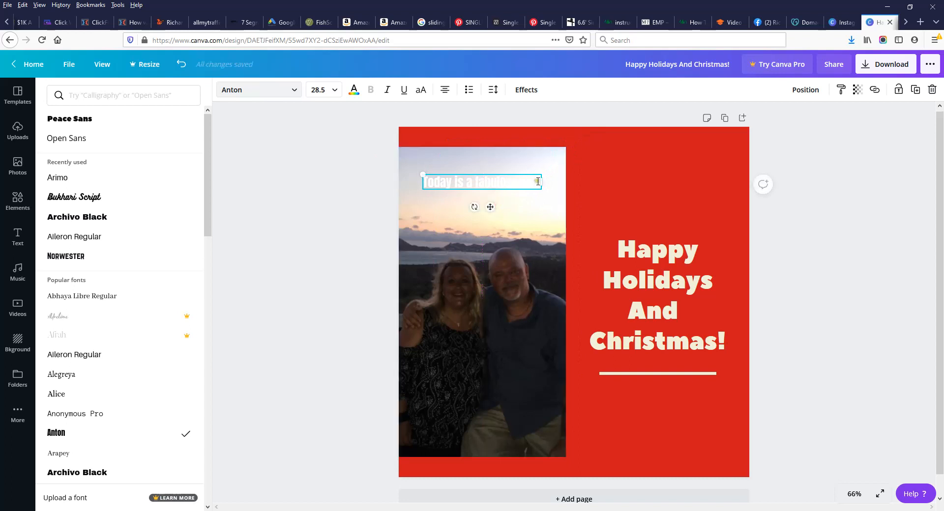
left_click_drag(538, 182, 423, 179)
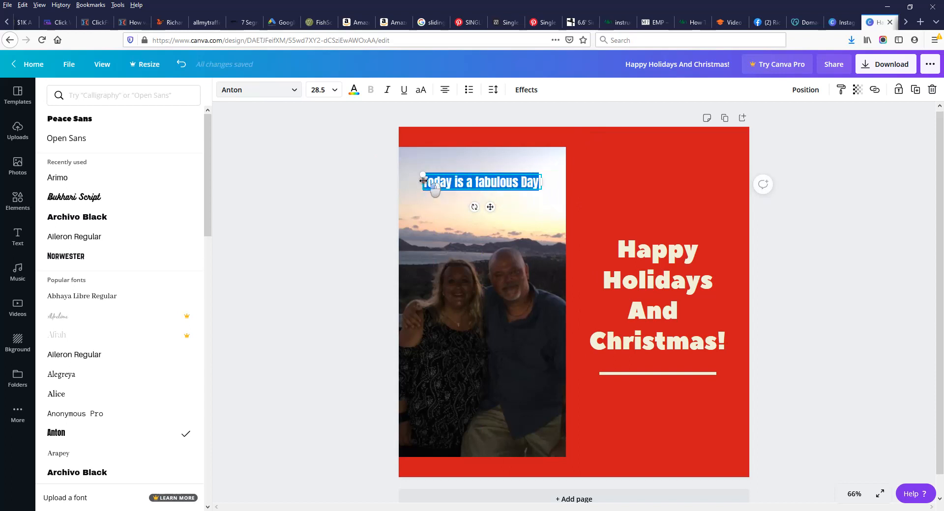
Step: Replace the caption text with the couple's names and colour it black
key("BackSpace")
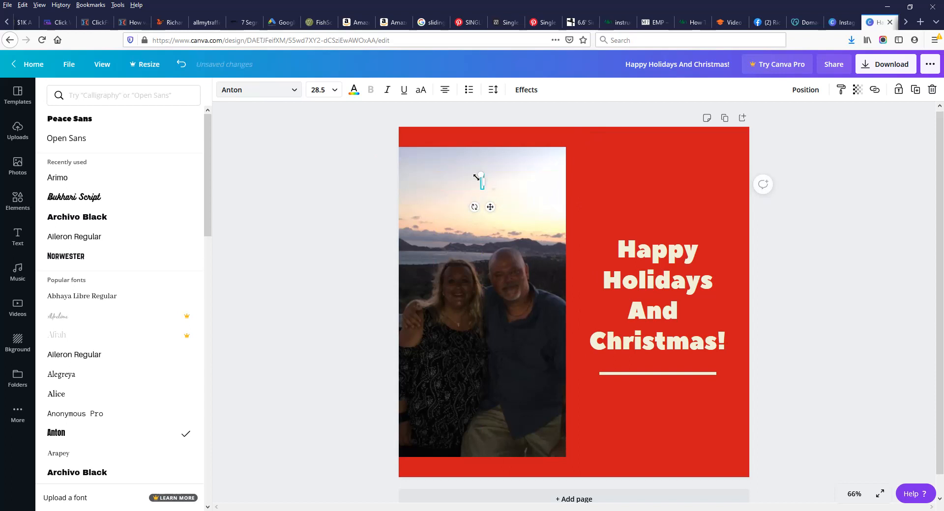
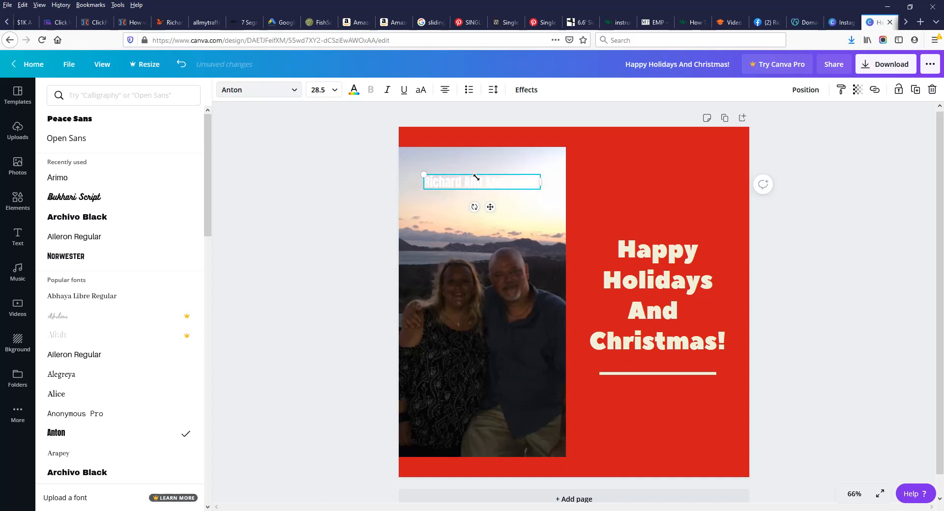
left_click(354, 90)
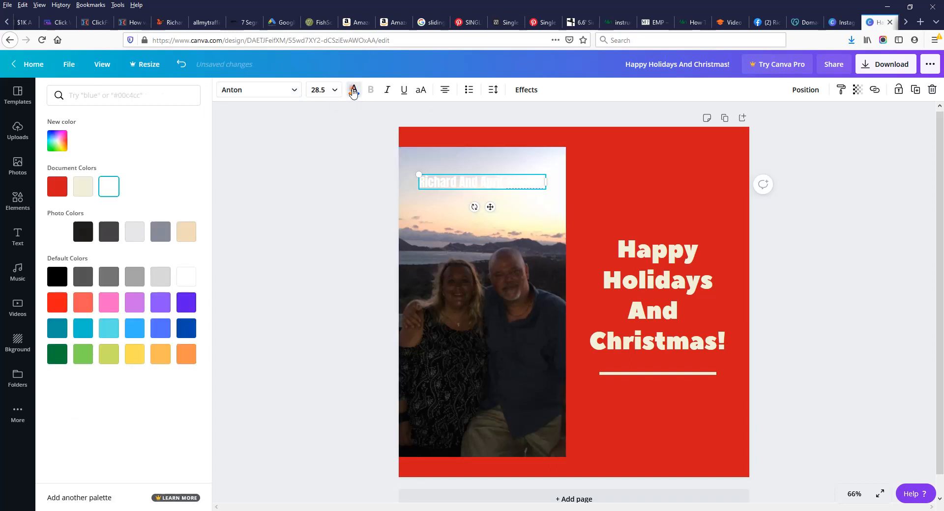
left_click(58, 277)
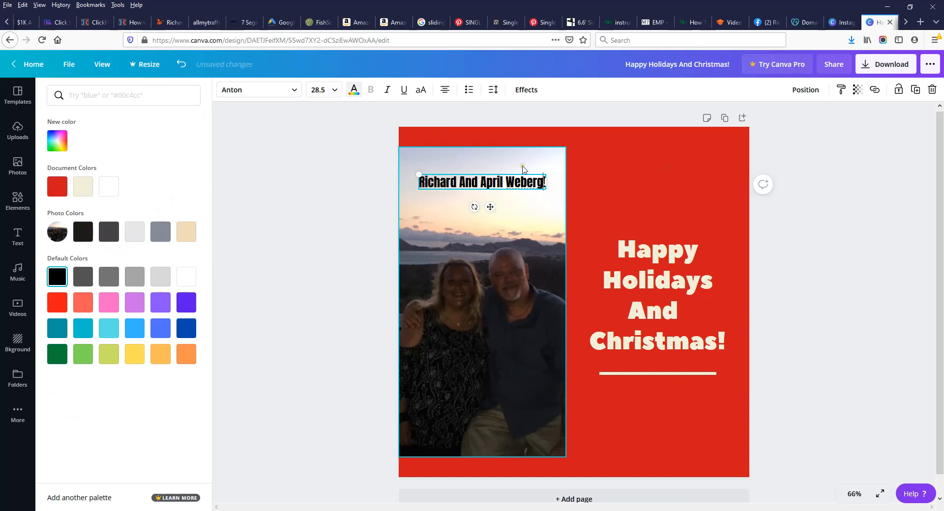
left_click(636, 170)
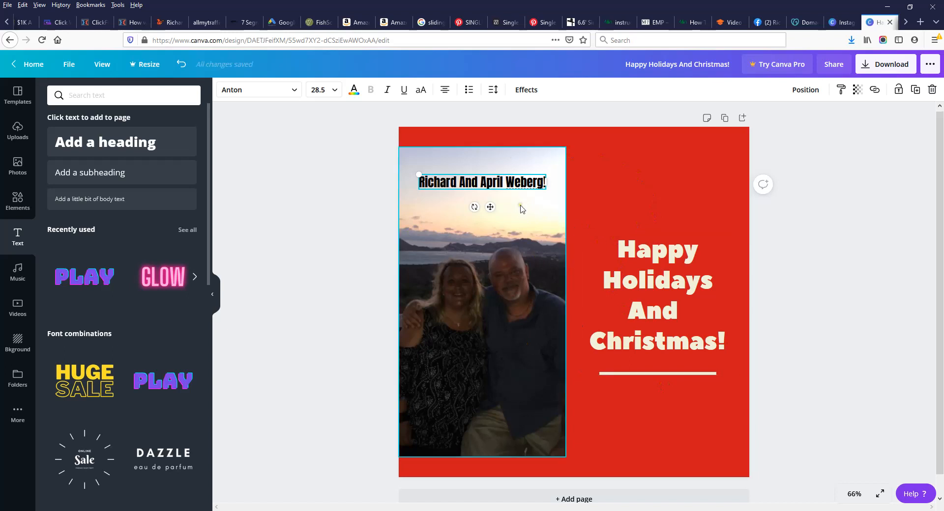
left_click(181, 64)
left_click(181, 64)
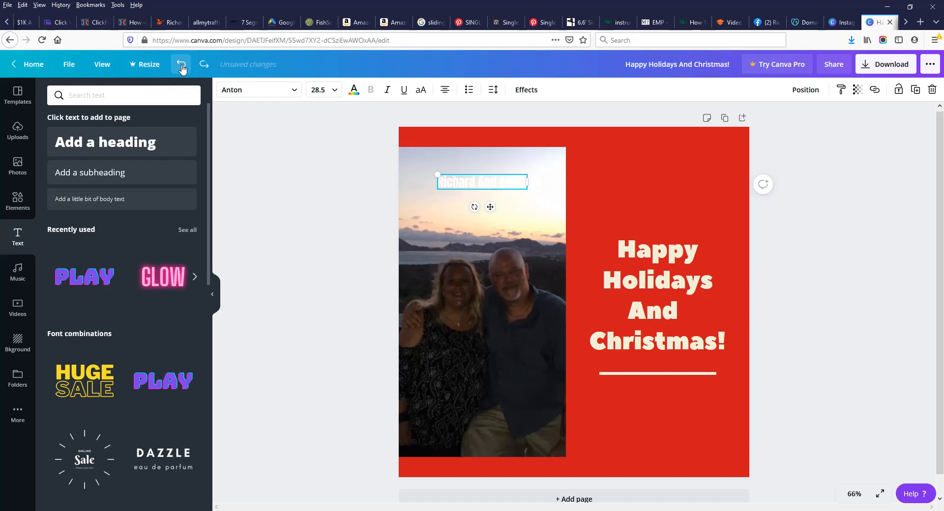
left_click(181, 64)
left_click(181, 65)
left_click(181, 64)
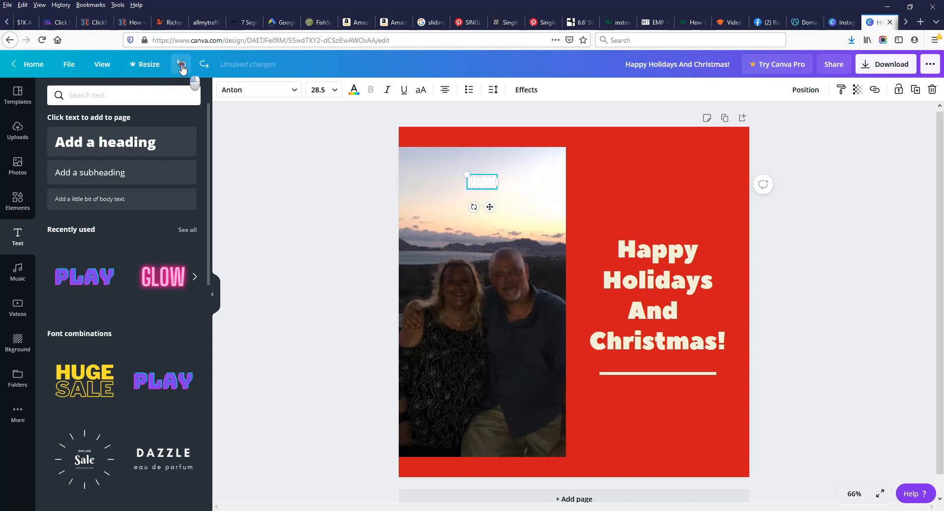
left_click(181, 64)
left_click(181, 64)
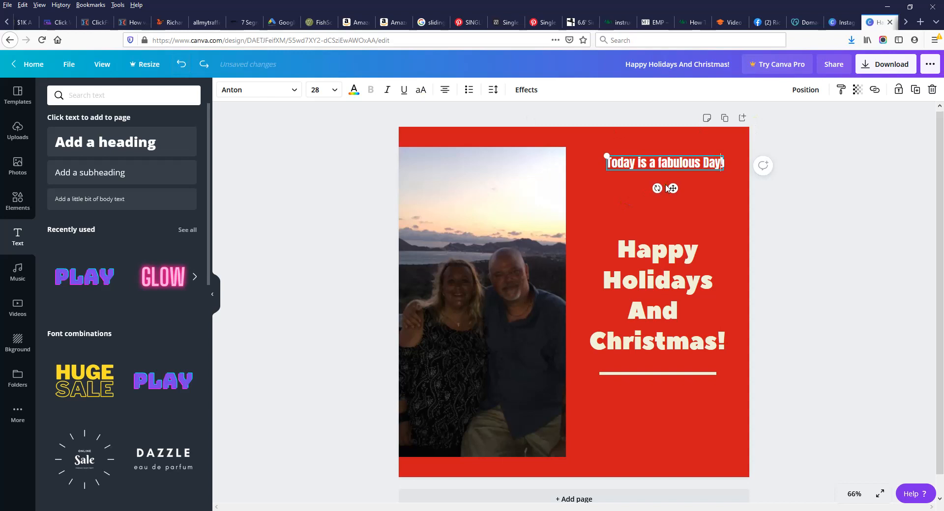
left_click(204, 64)
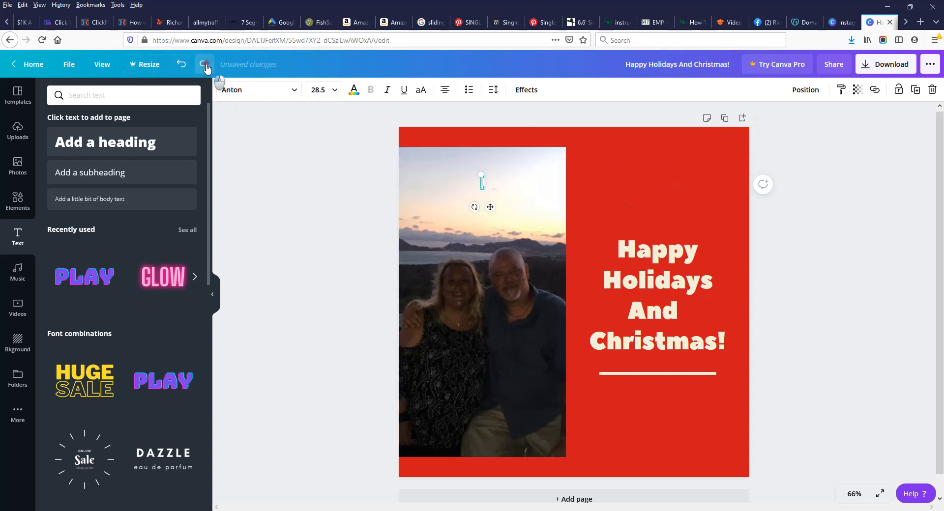
left_click(203, 64)
left_click(203, 64)
left_click(206, 65)
left_click(205, 66)
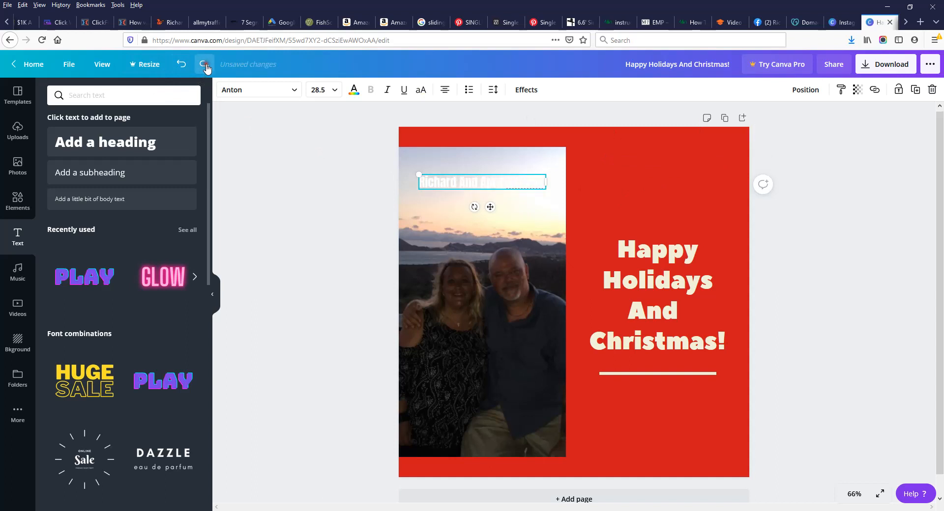
left_click(205, 66)
left_click(683, 175)
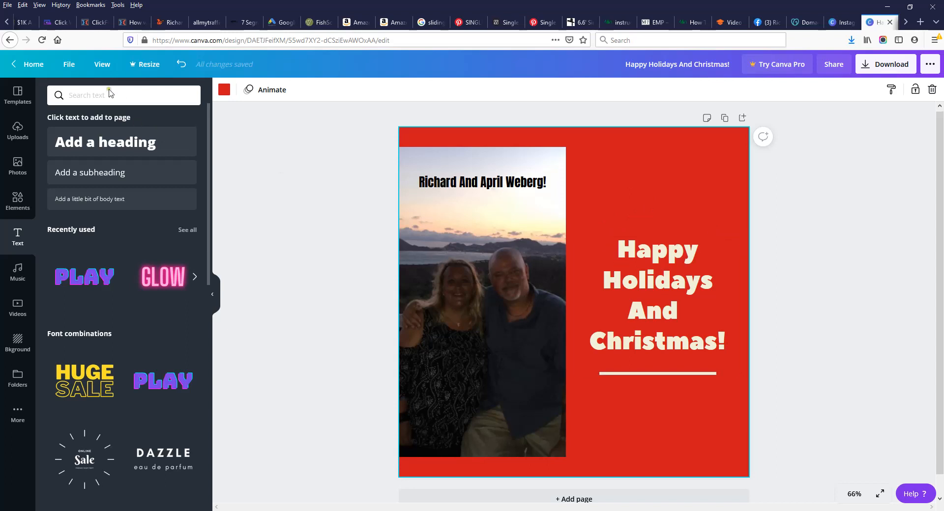
Step: From the Canva home page, create another blank Instagram Post
left_click(30, 69)
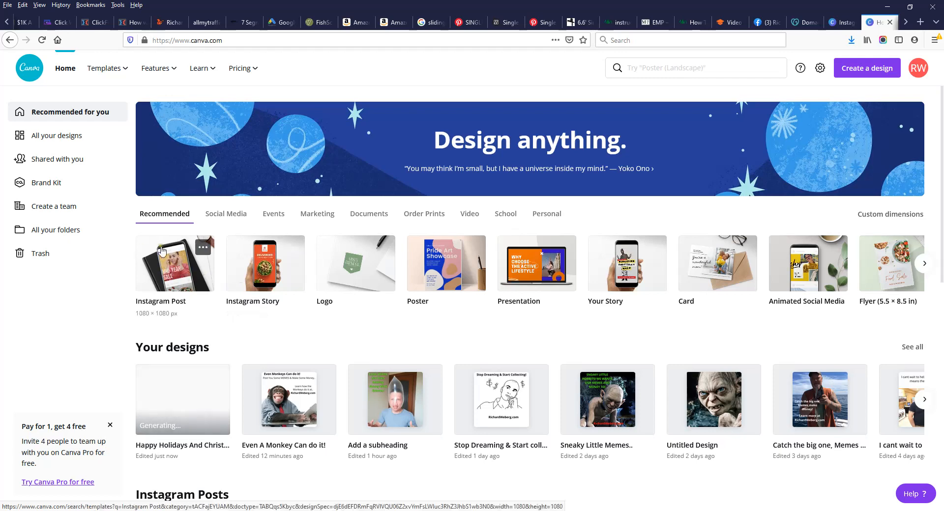
left_click(176, 262)
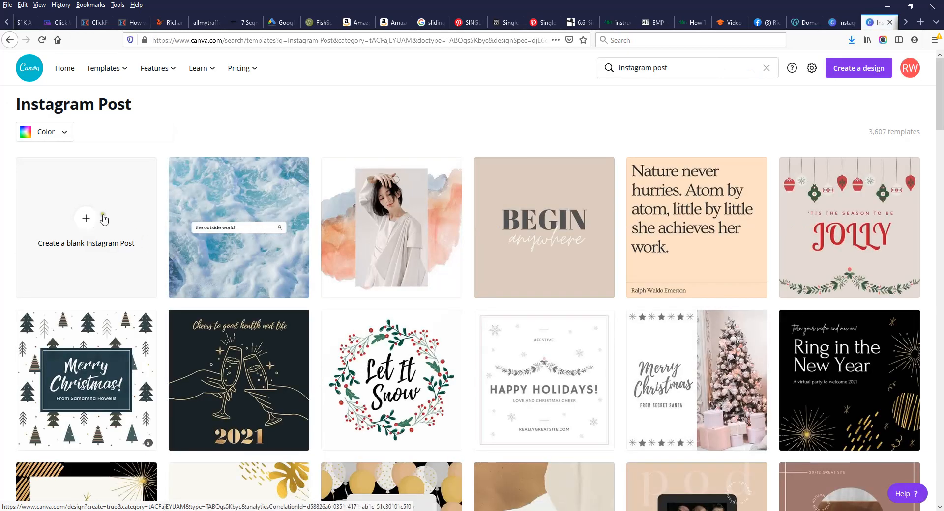
left_click(89, 218)
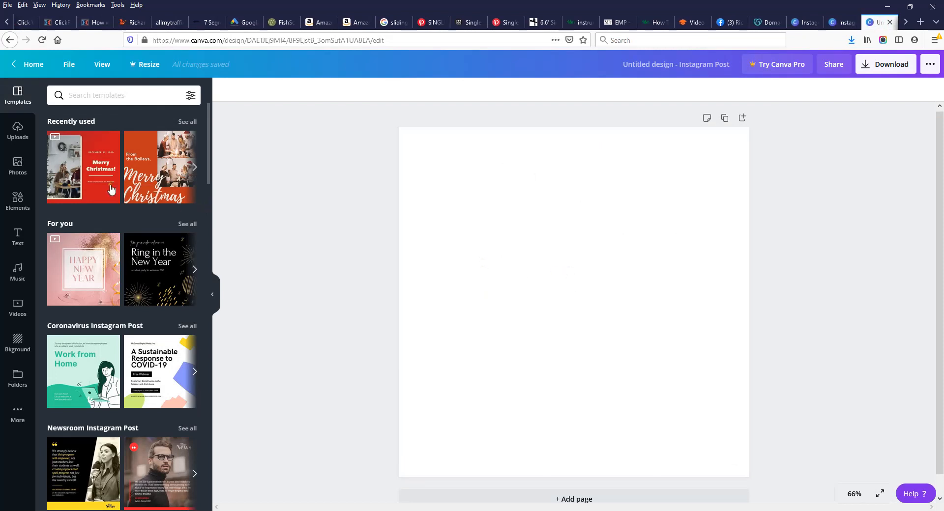
Step: From the Uploads panel, bring up the Upload media source choices for the blank post
left_click(18, 137)
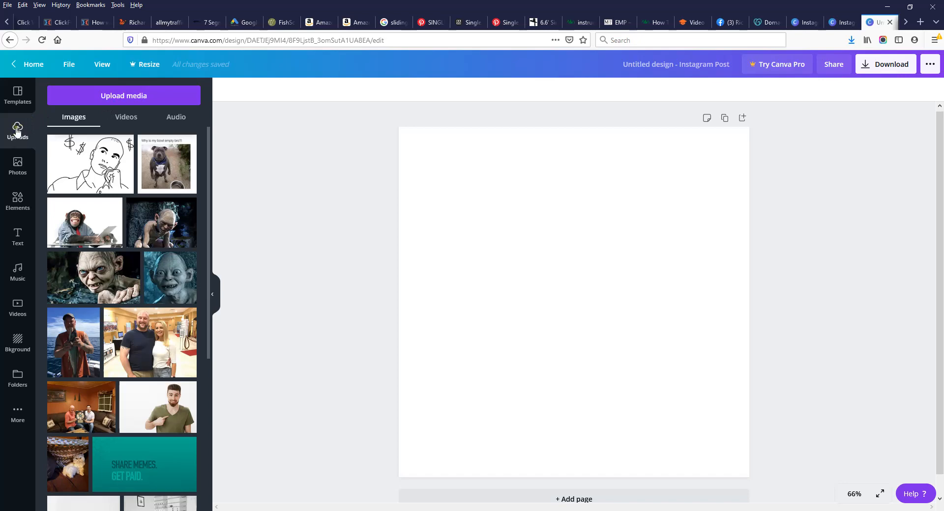
left_click(113, 97)
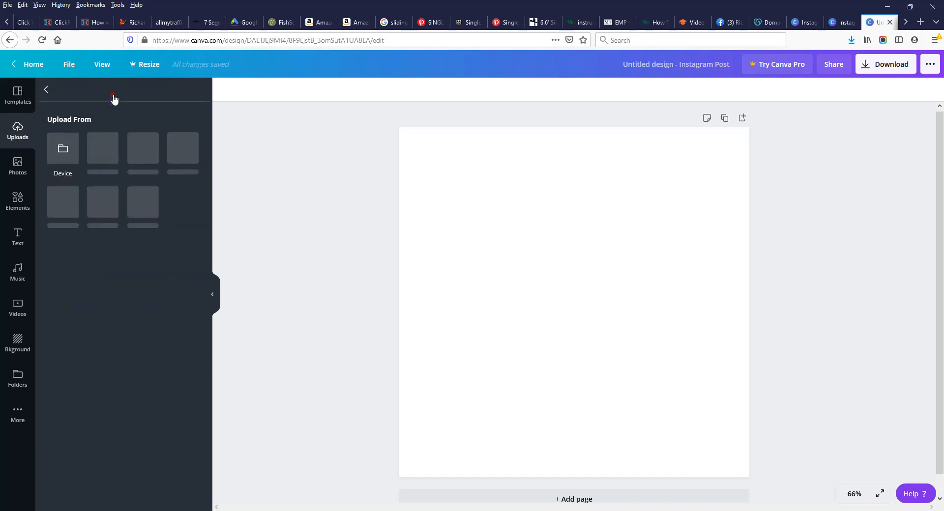
Step: Upload the 'try' hands photo from the computer's Pictures folder via Device
left_click(62, 150)
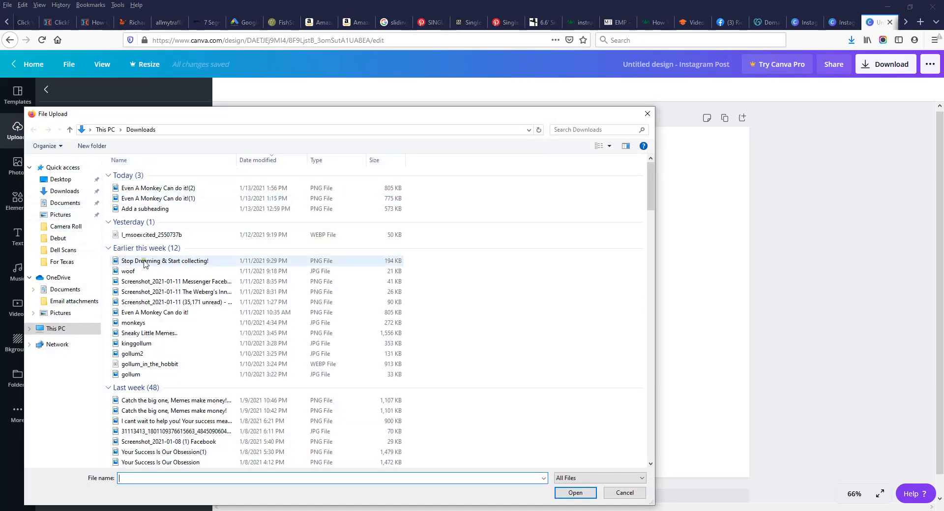
left_click(61, 214)
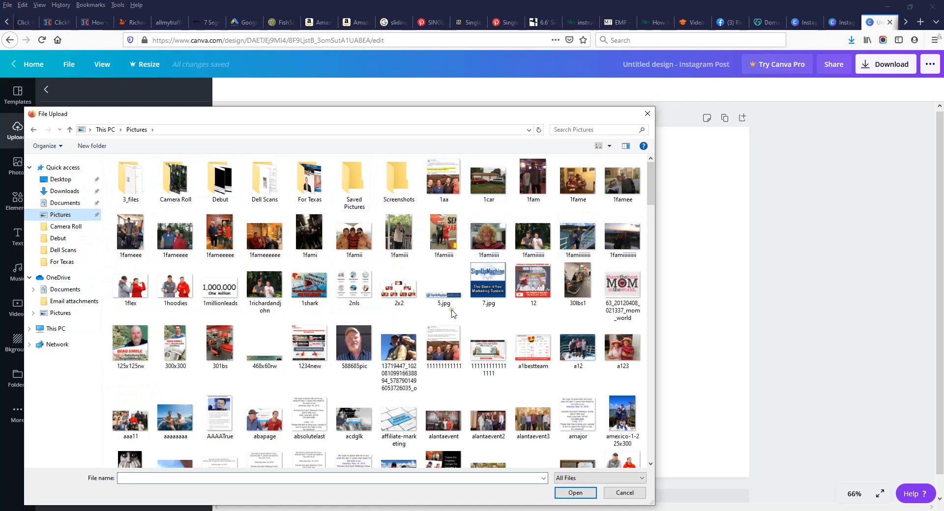
scroll(649, 184, "down", 3)
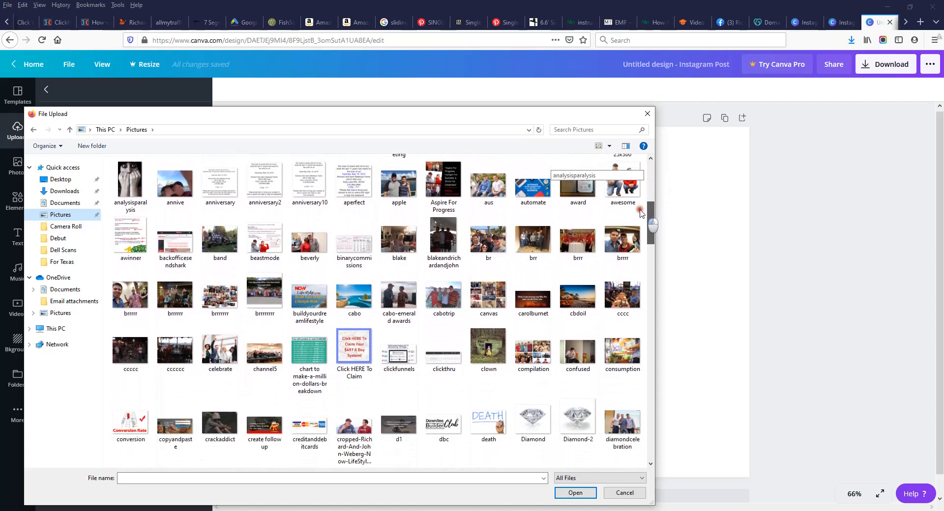
left_click_drag(641, 213, 639, 223)
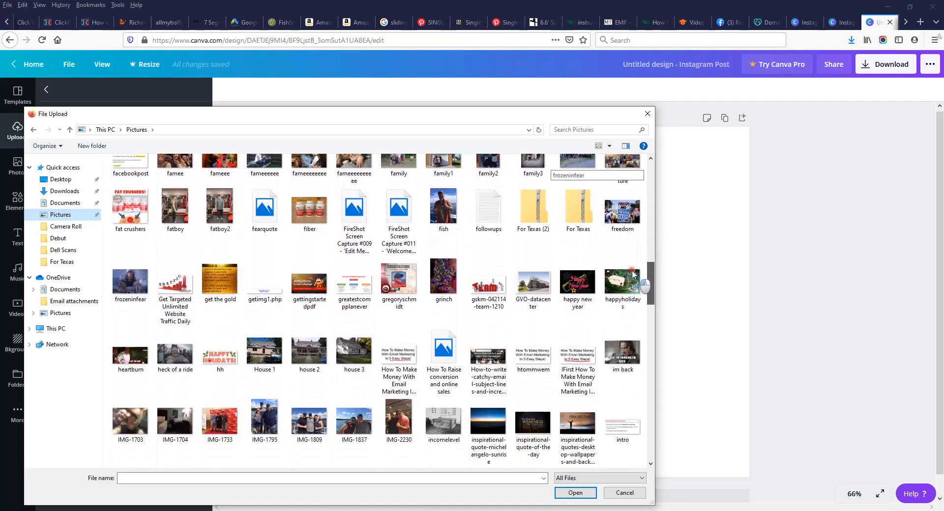
scroll(632, 283, "down", 1)
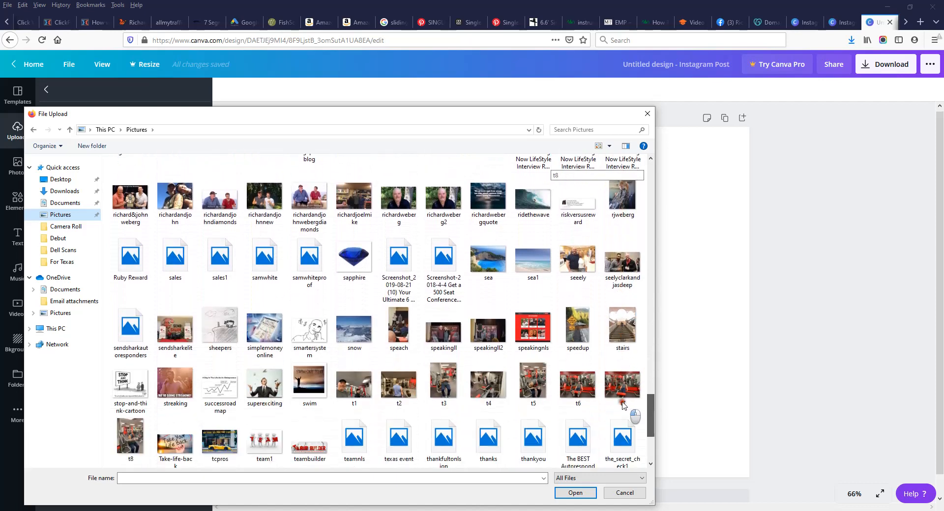
scroll(626, 418, "down", 3)
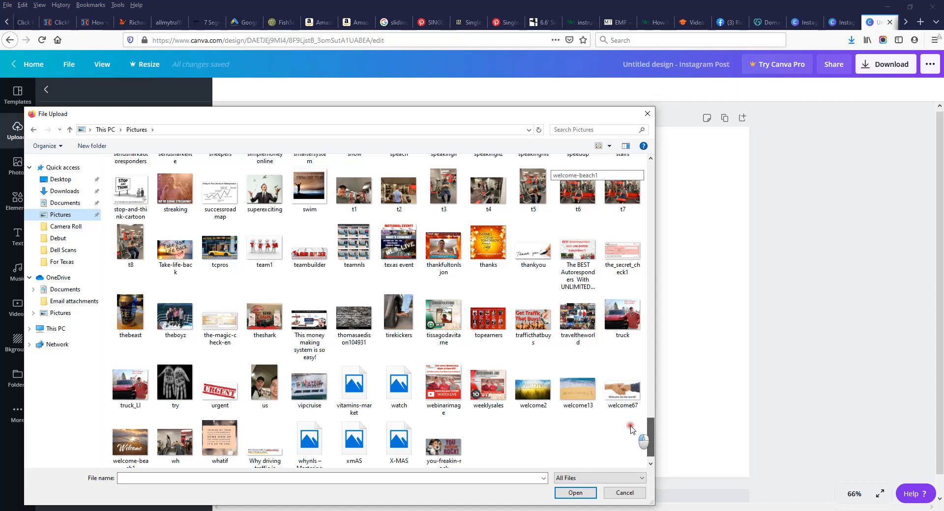
scroll(632, 427, "up", 1)
scroll(633, 427, "up", 1)
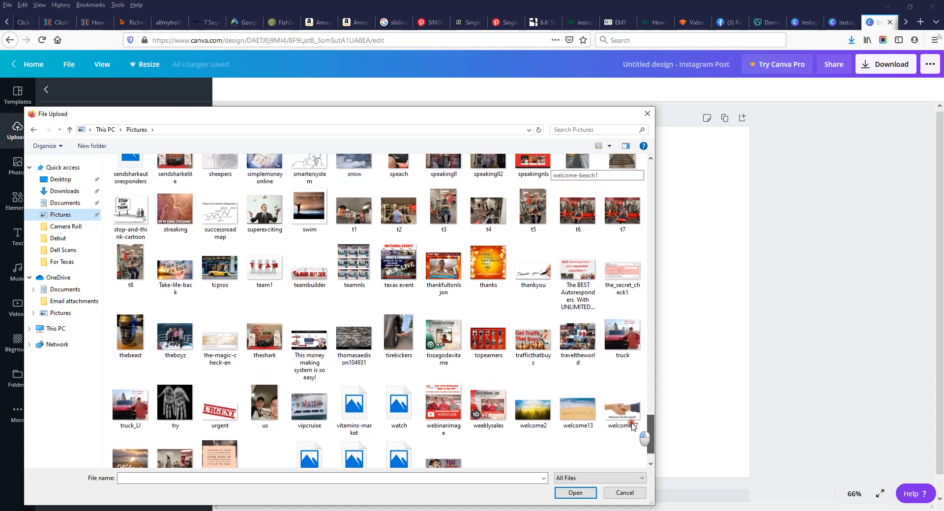
scroll(633, 426, "up", 2)
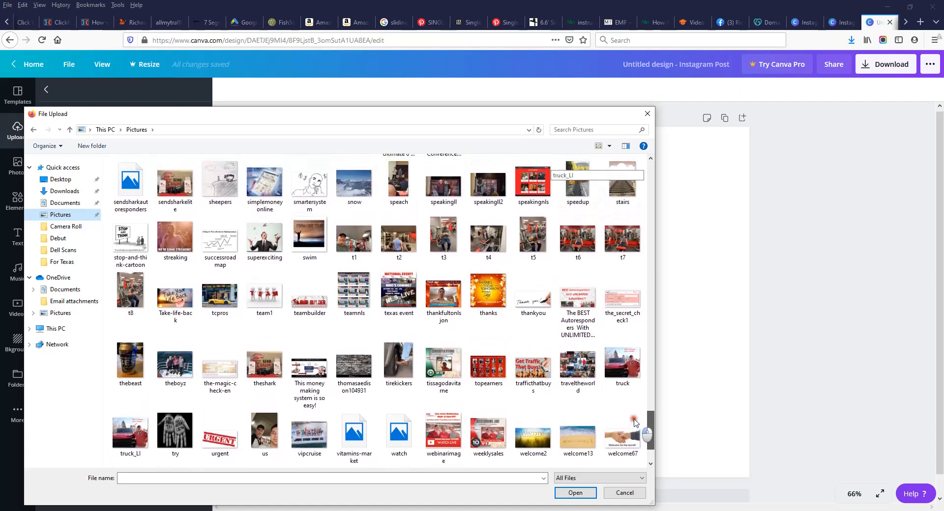
scroll(587, 420, "down", 2)
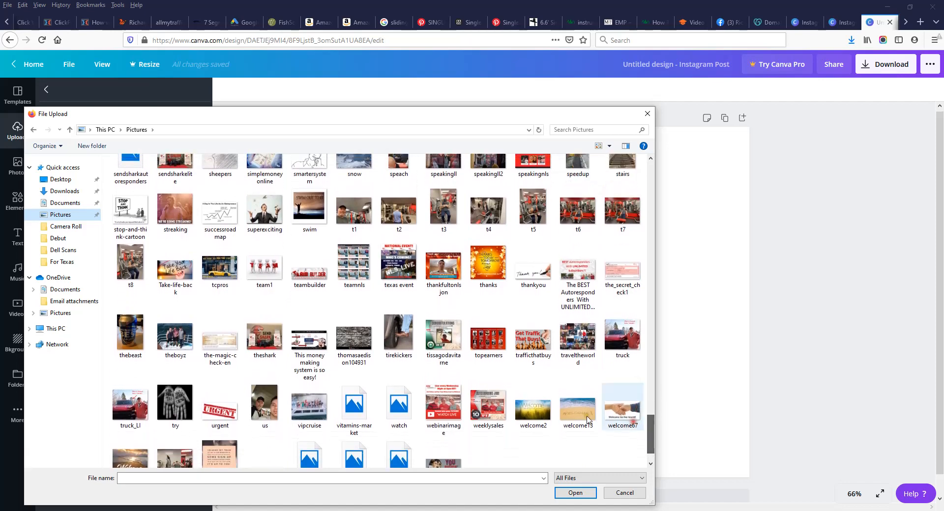
double_click(181, 403)
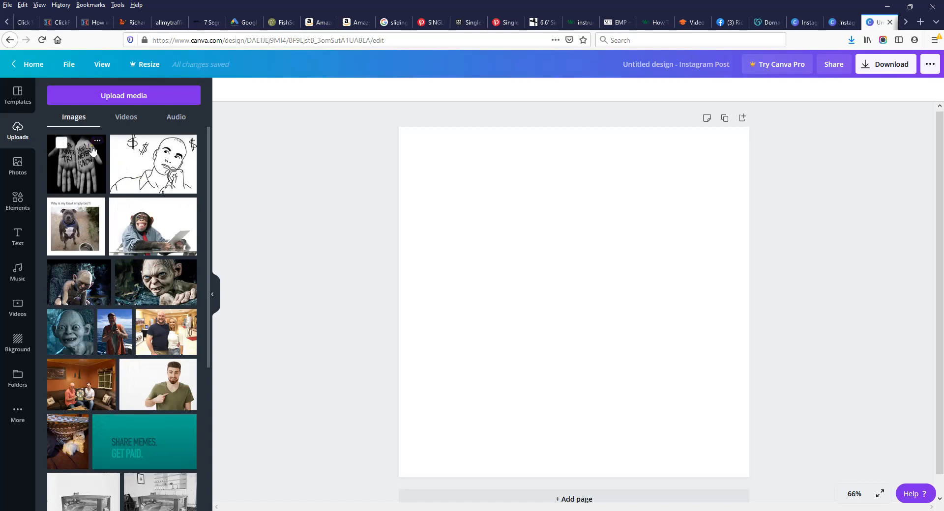
Step: Start another device upload so the File Upload dialog opens for a second image
left_click(117, 98)
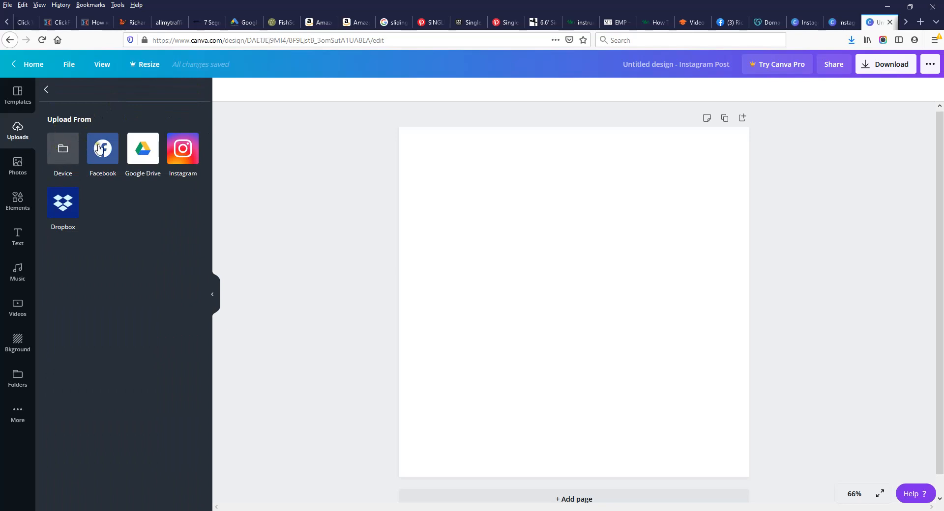
left_click(66, 152)
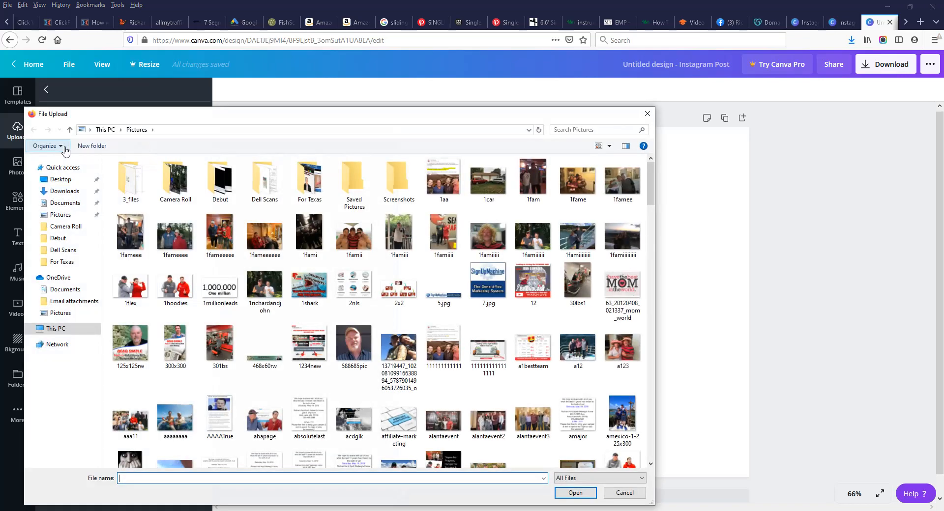
Step: Cancel the second file upload and switch to the stock Photos library instead
left_click(63, 215)
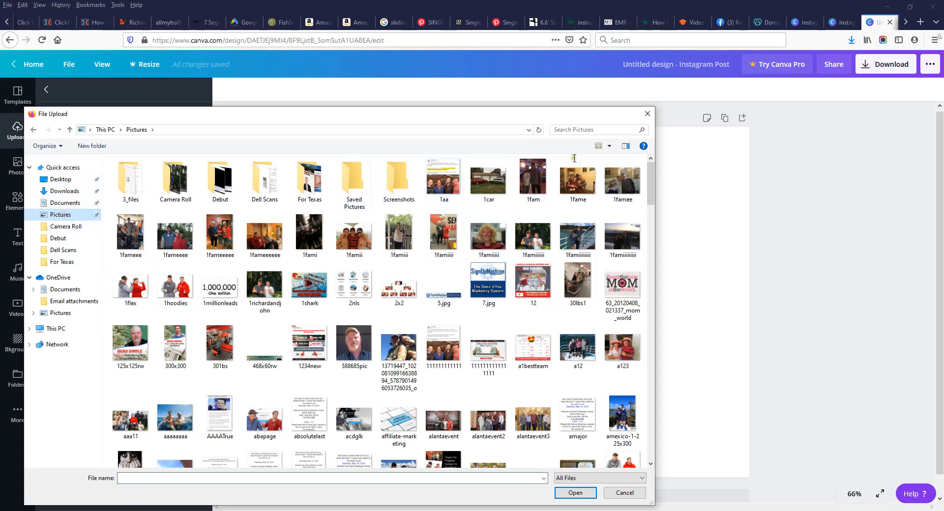
left_click(648, 117)
left_click(20, 166)
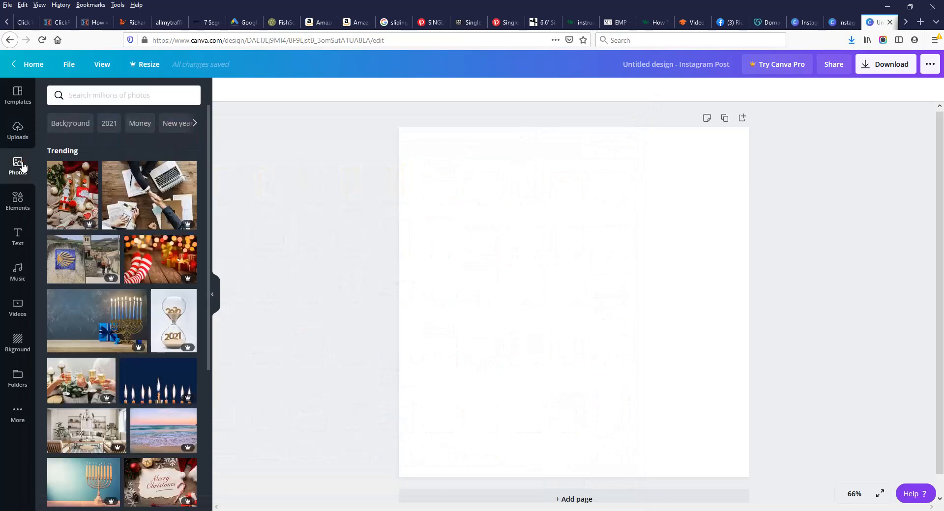
Step: Drag the uploaded photo of the man with a balloon head onto the blank Instagram post
left_click(13, 139)
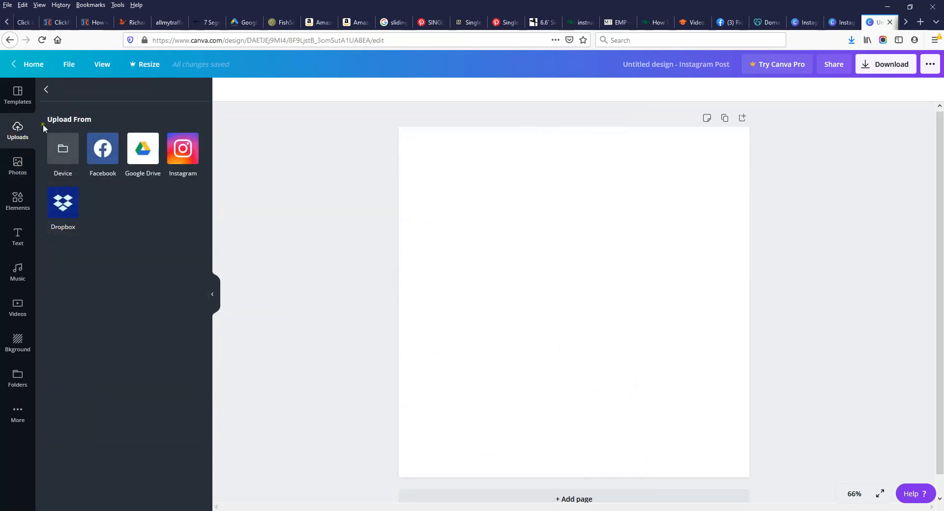
left_click(46, 90)
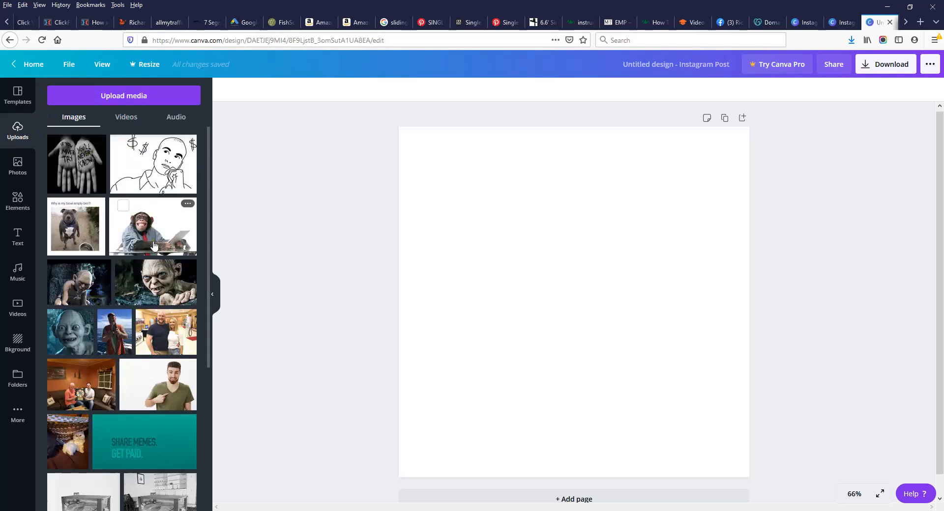
left_click_drag(209, 195, 218, 264)
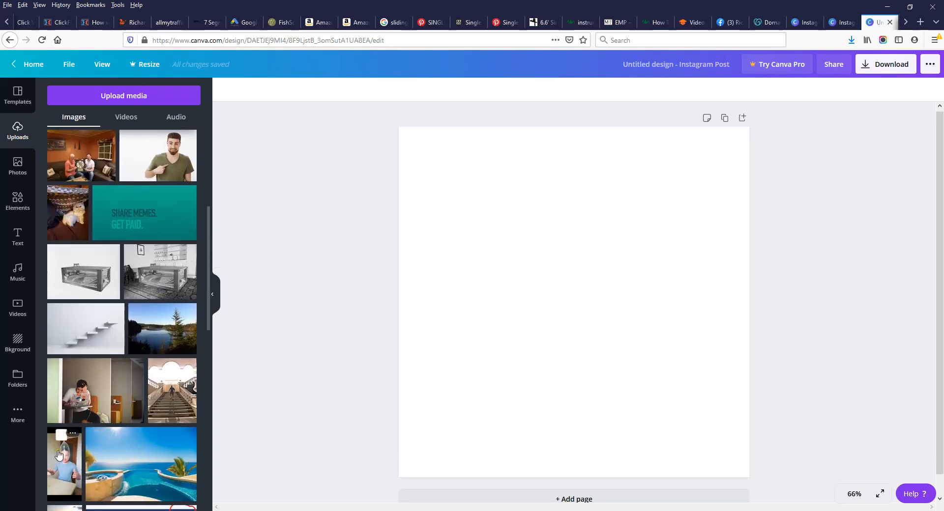
scroll(89, 256, "down", 5)
left_click_drag(67, 236, 563, 225)
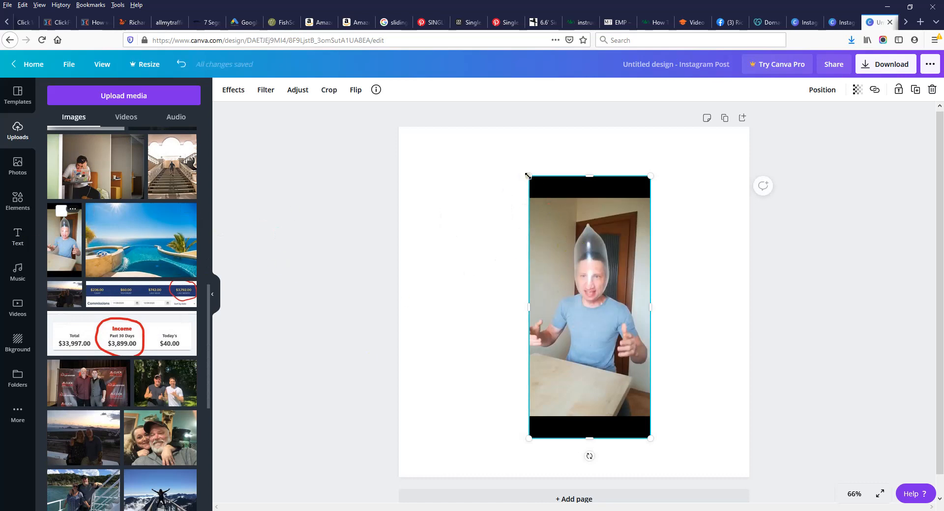
Step: Enlarge the balloon-head photo toward the page's left, right, top and bottom edges
left_click_drag(526, 175, 470, 152)
left_click_drag(510, 288, 394, 291)
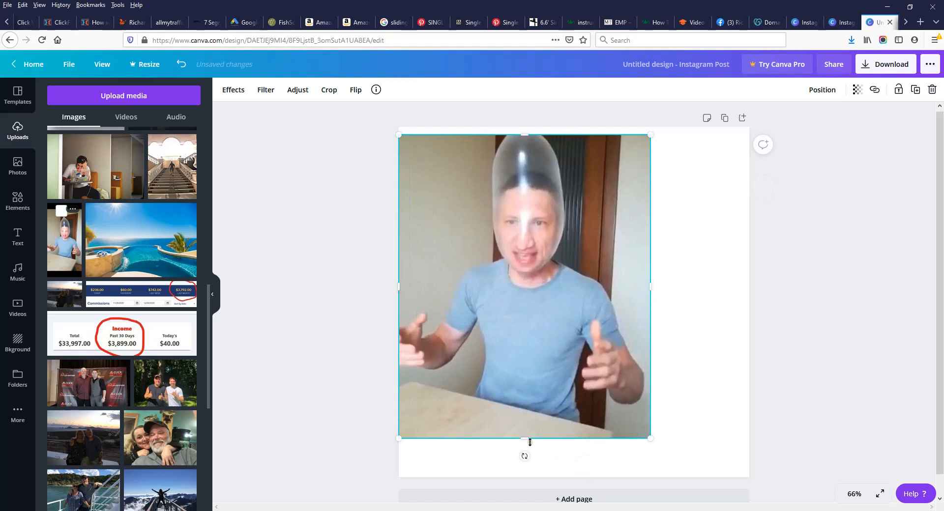
left_click_drag(529, 442, 529, 468)
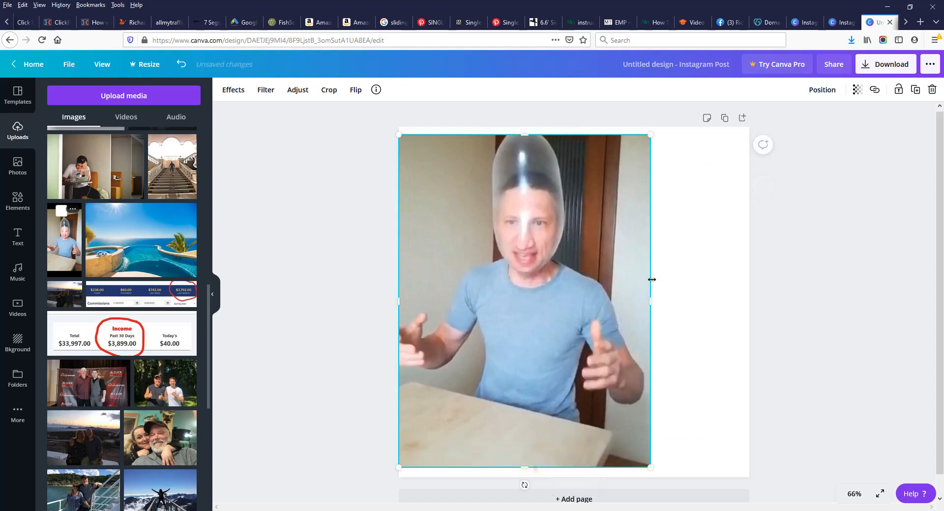
left_click_drag(651, 301, 750, 317)
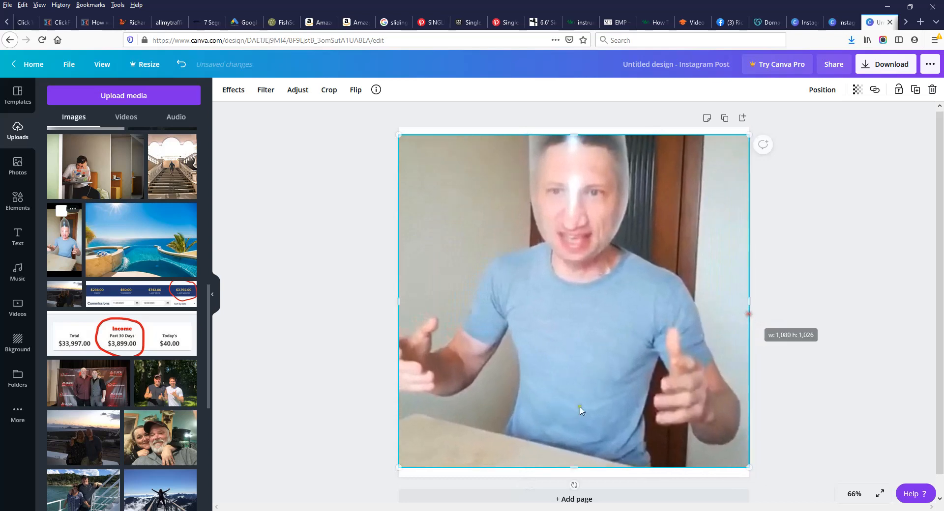
left_click_drag(574, 471, 574, 476)
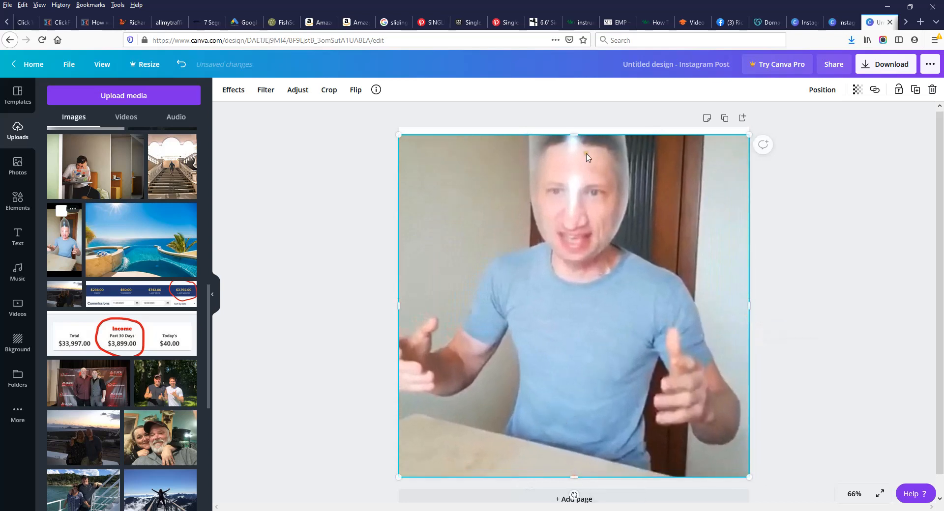
left_click_drag(575, 131, 574, 126)
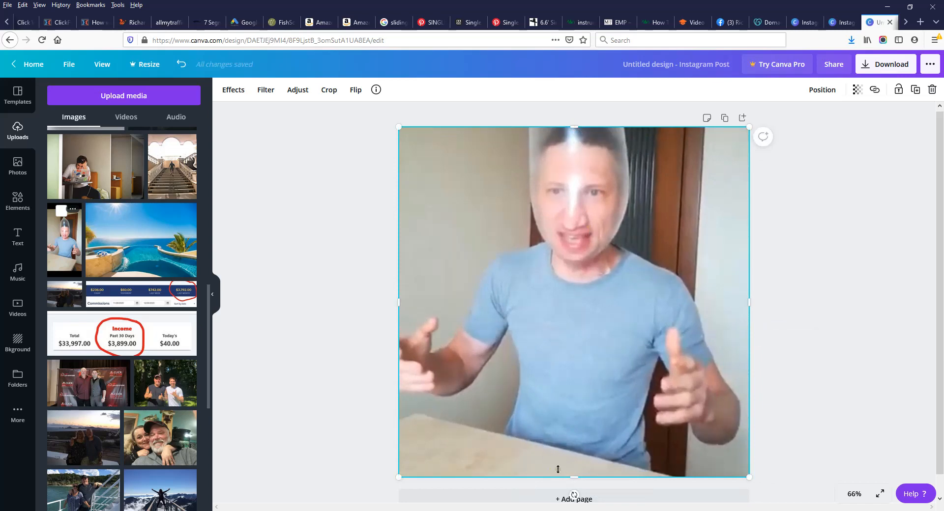
left_click_drag(576, 476, 592, 410)
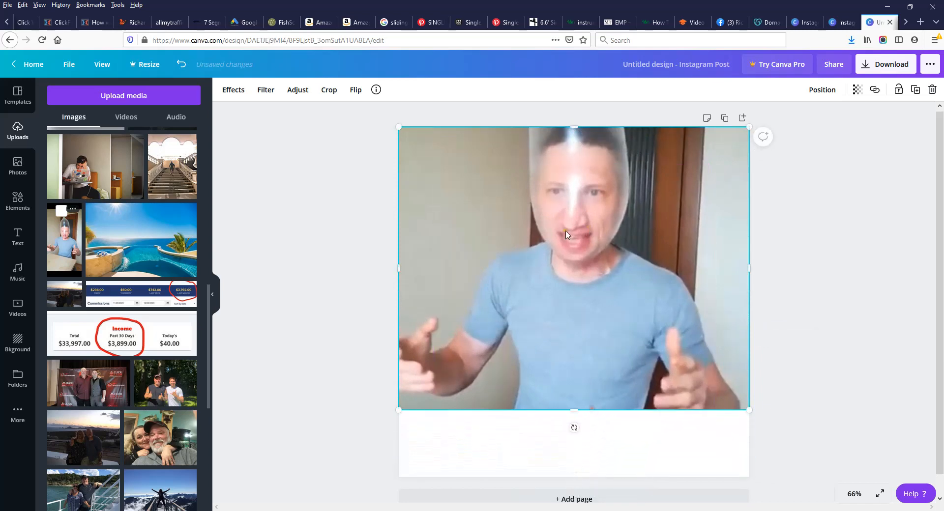
Step: Reposition and trim the photo's top and bottom until it covers the 1080×1080 page
left_click_drag(569, 229, 570, 291)
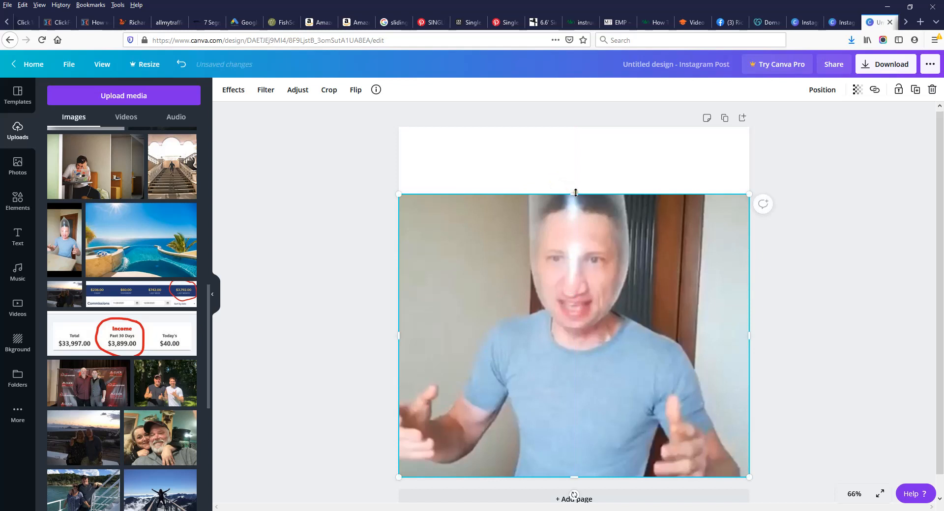
left_click_drag(575, 192, 574, 127)
left_click_drag(574, 476, 590, 408)
left_click_drag(579, 225, 578, 254)
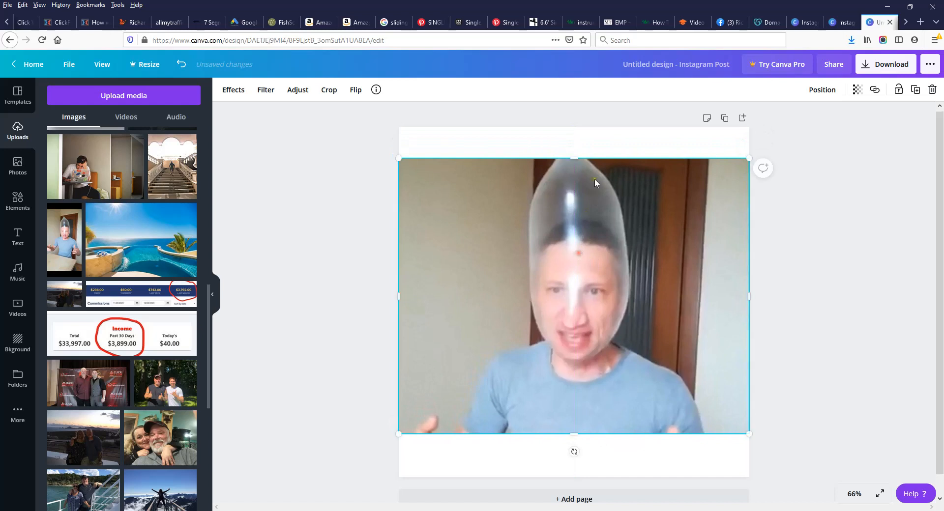
left_click_drag(575, 158, 571, 127)
left_click_drag(590, 416, 592, 410)
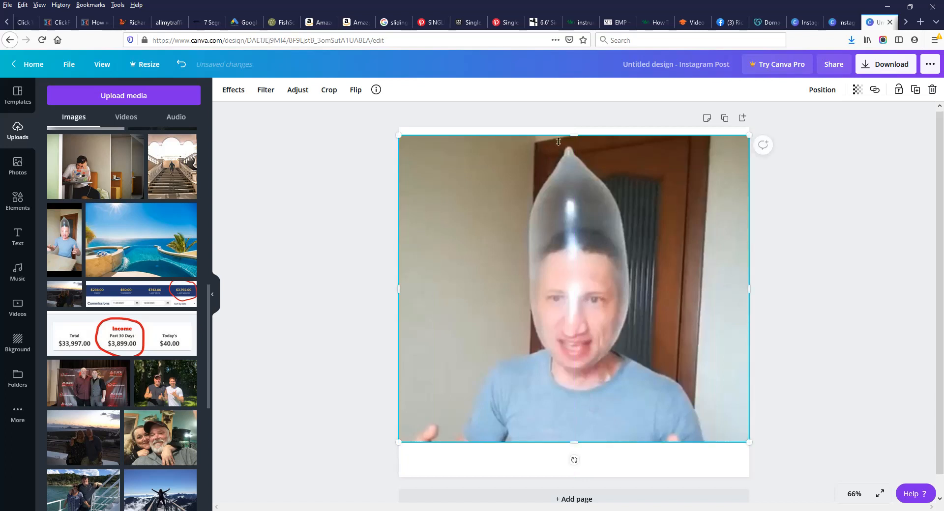
left_click_drag(573, 135, 574, 127)
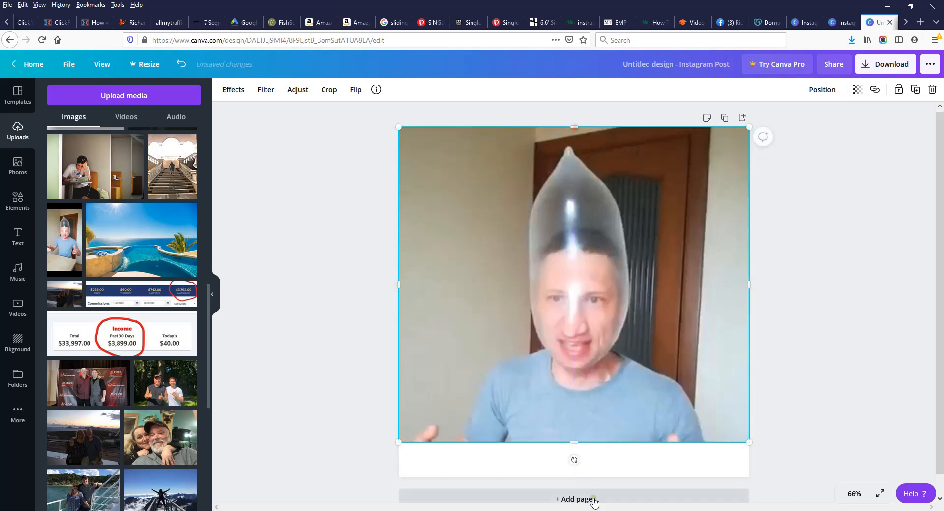
left_click_drag(574, 447, 600, 470)
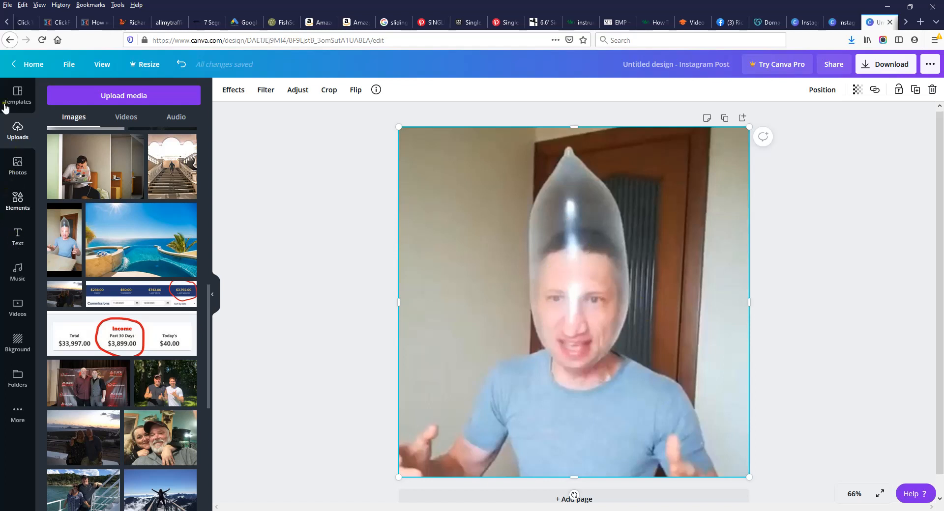
Step: Add an 'Add a subheading' text box and move it over the man's face
left_click(21, 237)
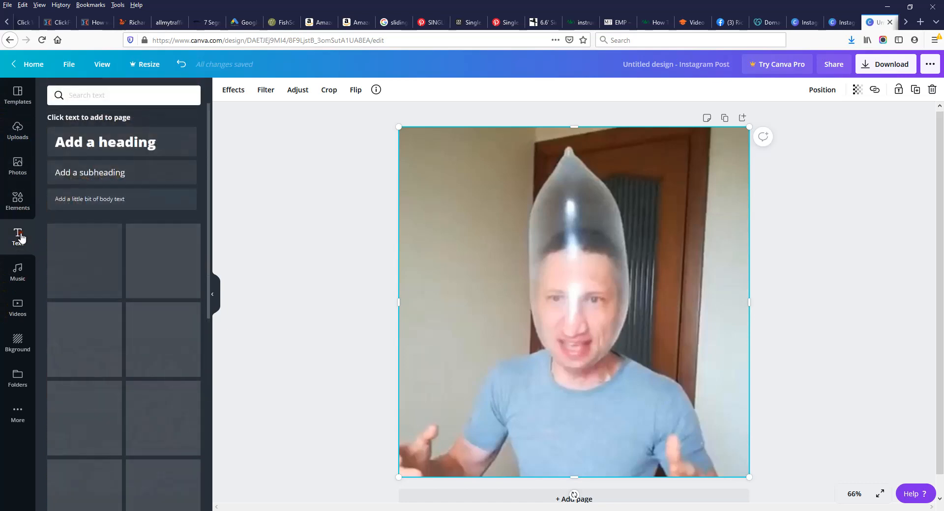
left_click(111, 175)
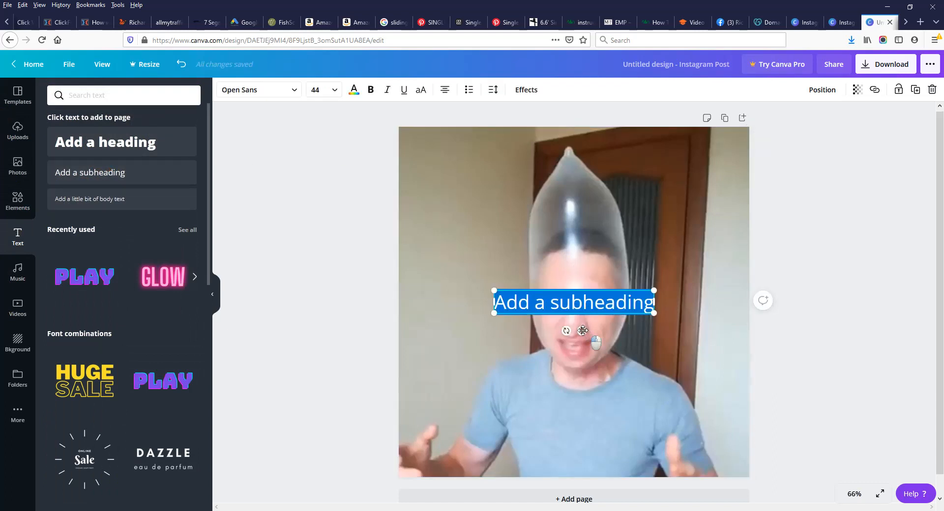
left_click_drag(582, 330, 526, 306)
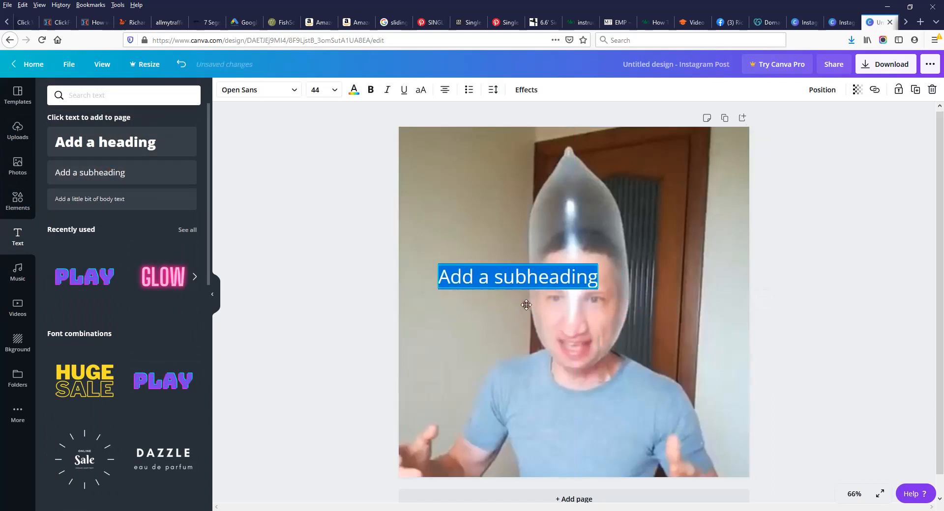
left_click(522, 274)
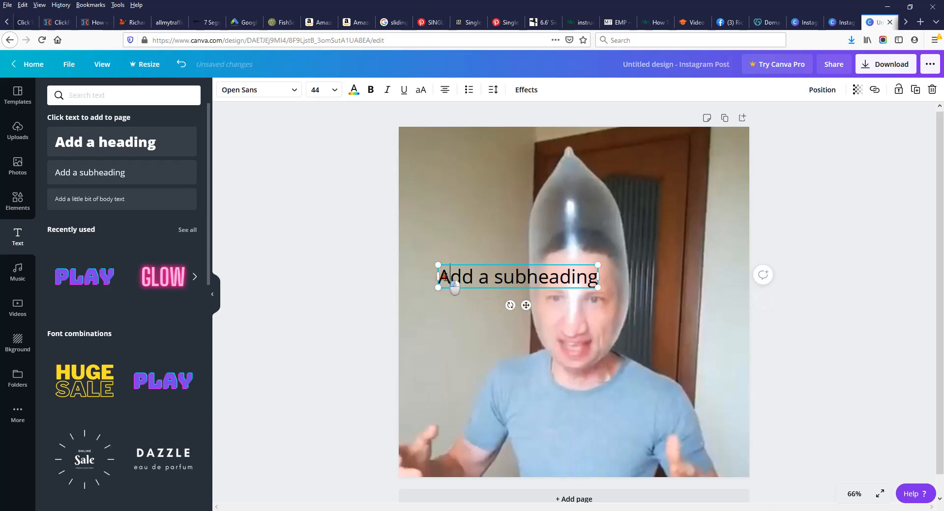
Step: Try replacing the placeholder with a pasted caption, then undo to restore 'Add a subheading'
mouse_move(445, 276)
left_mouse_down()
mouse_move(595, 274)
mouse_move(440, 279)
left_mouse_up()
left_click(595, 275)
key("BackSpace")
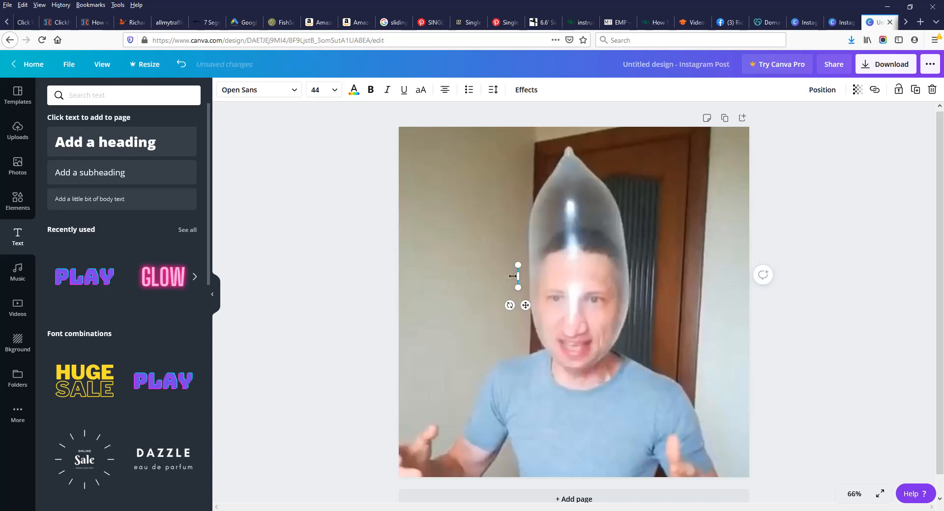
right_click(519, 273)
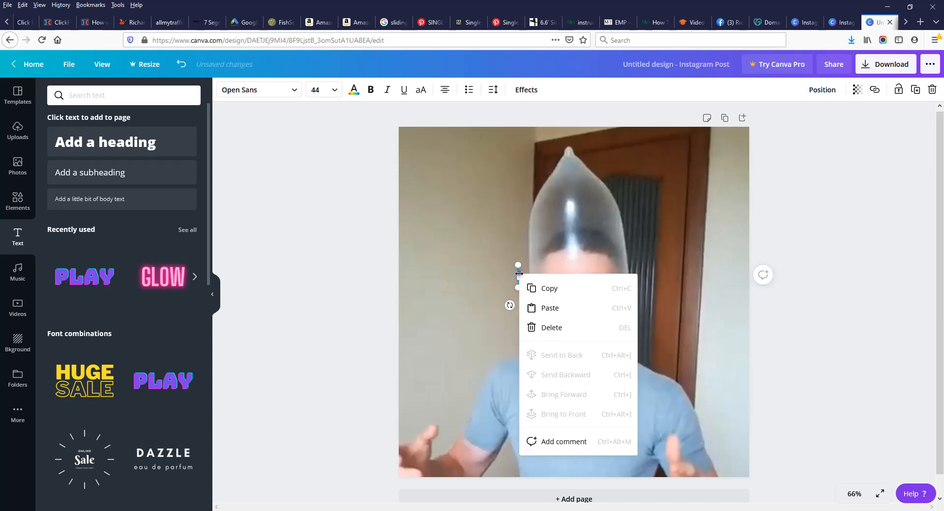
left_click(543, 313)
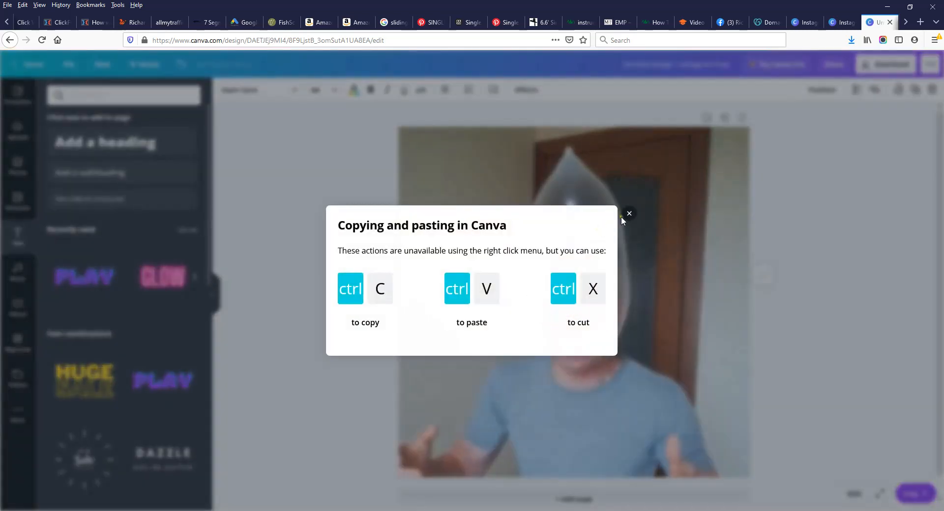
left_click(613, 220)
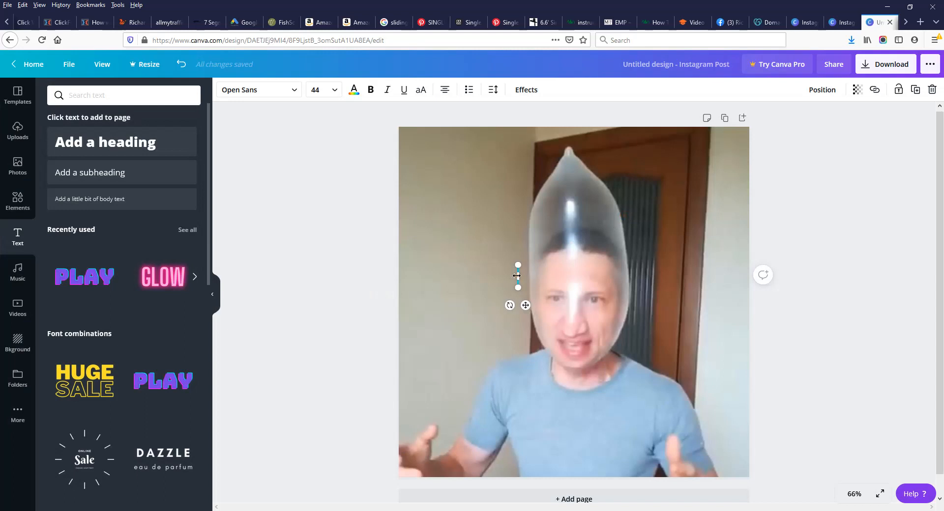
left_click(181, 64)
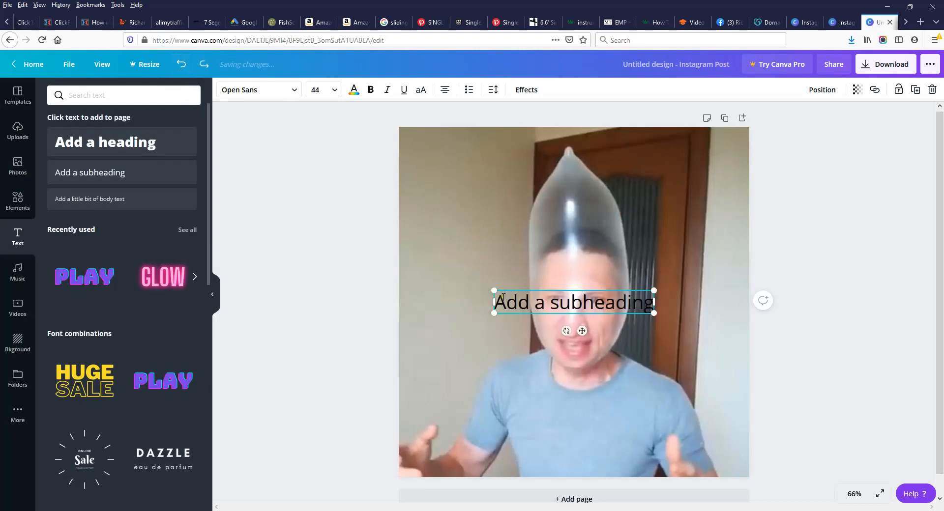
Step: Replace the placeholder with 'Look..Aliens Are Even Making Money With Memes!' and narrow it top-left
double_click(500, 300)
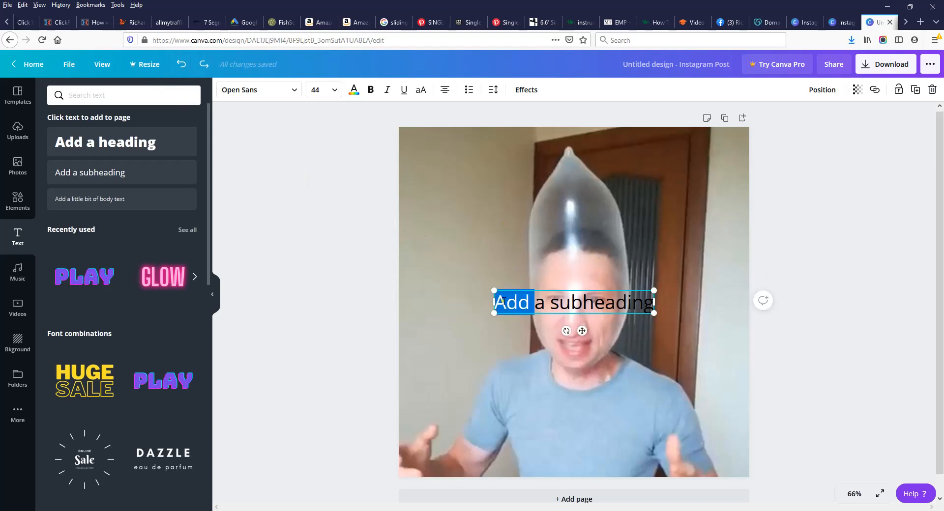
key("Delete")
key("Delete")
key("Delete")
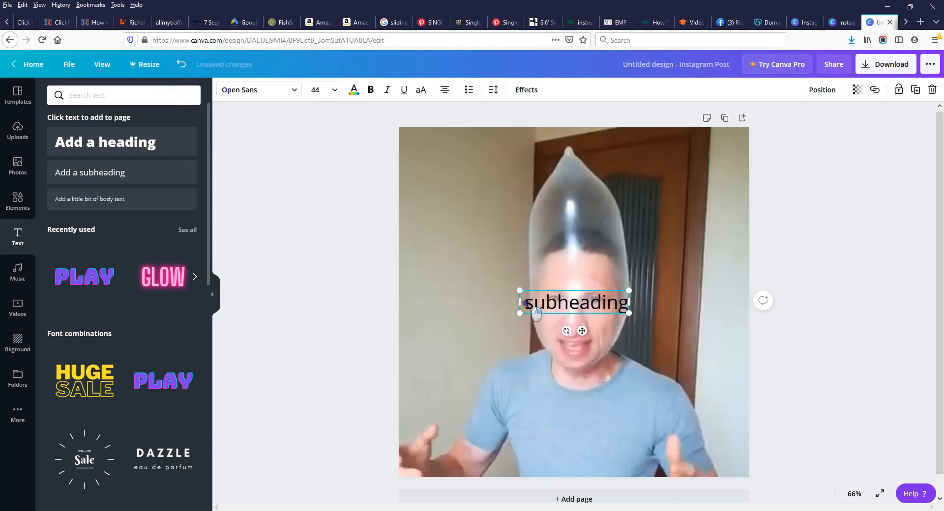
right_click(526, 303)
left_click(553, 347)
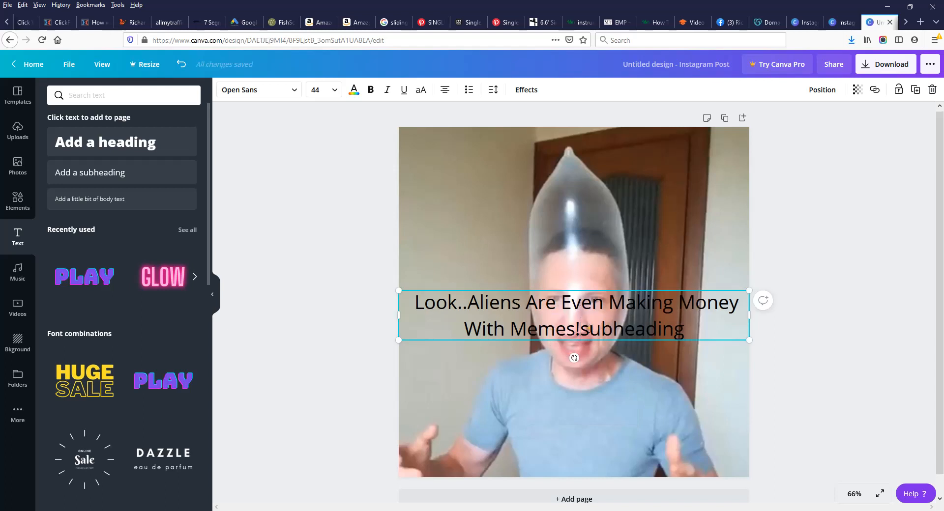
left_click_drag(580, 328, 683, 326)
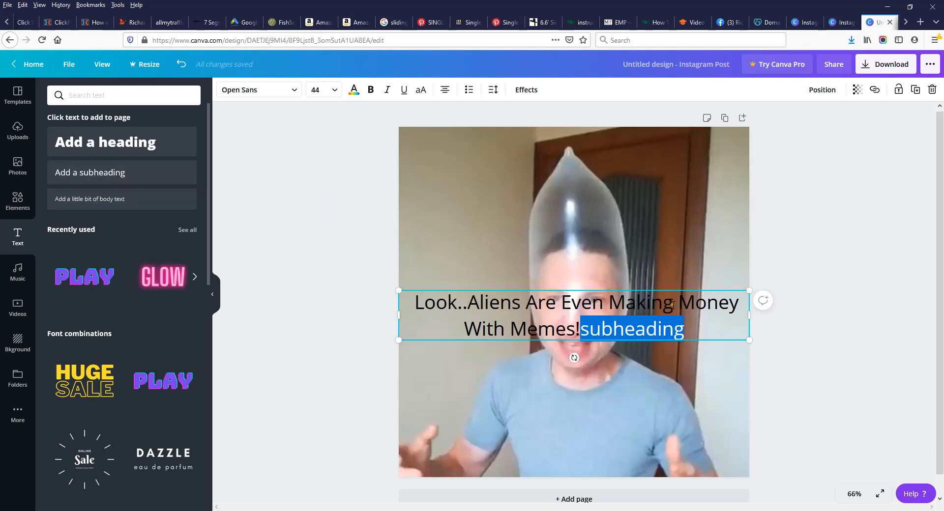
key("BackSpace")
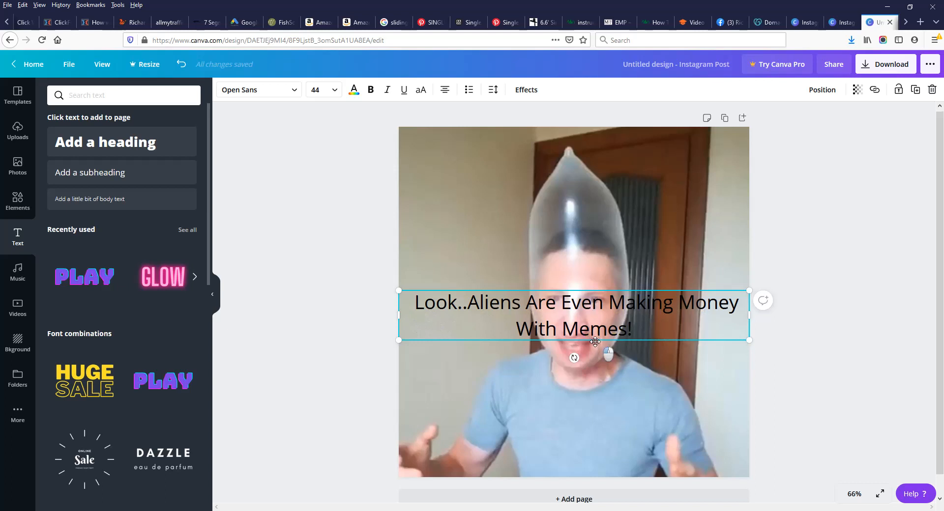
left_click_drag(590, 338, 593, 169)
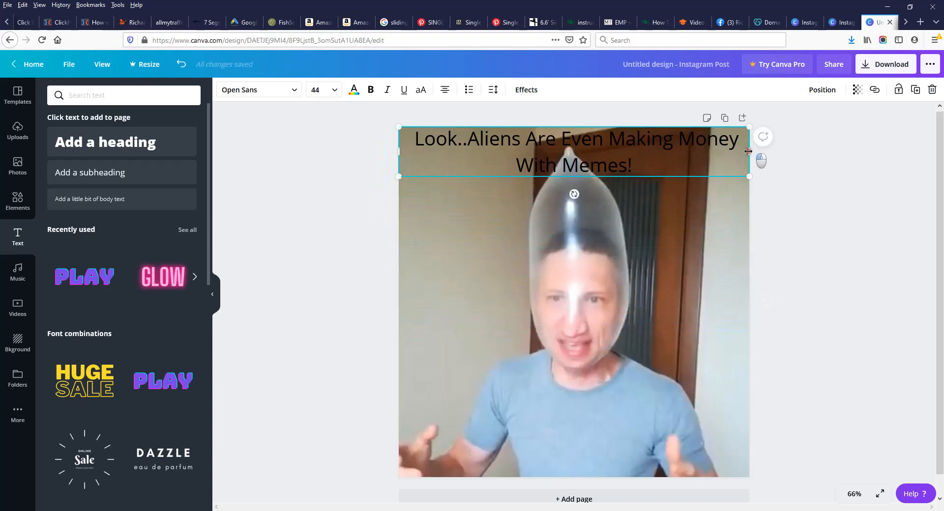
left_click_drag(749, 152, 529, 171)
Step: Select all of the caption text and bring up its Text color choices
left_click(516, 331)
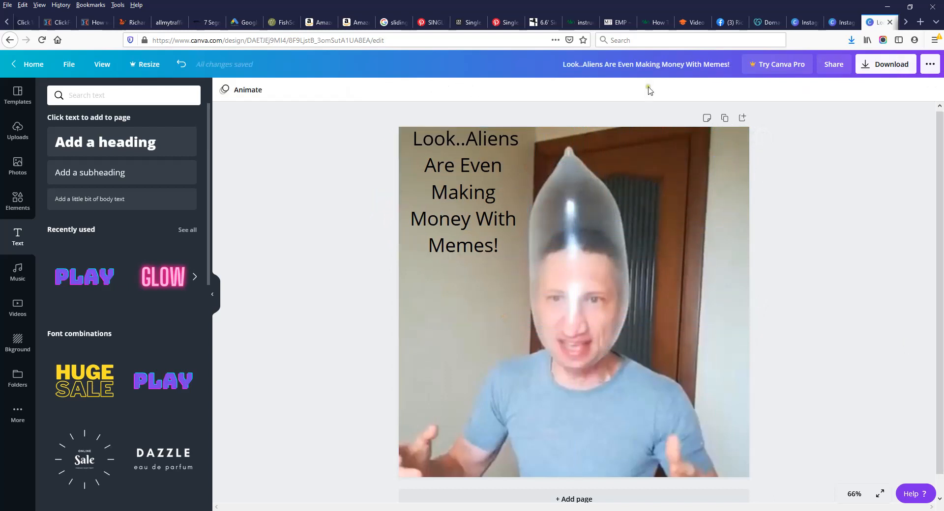
left_click(496, 249)
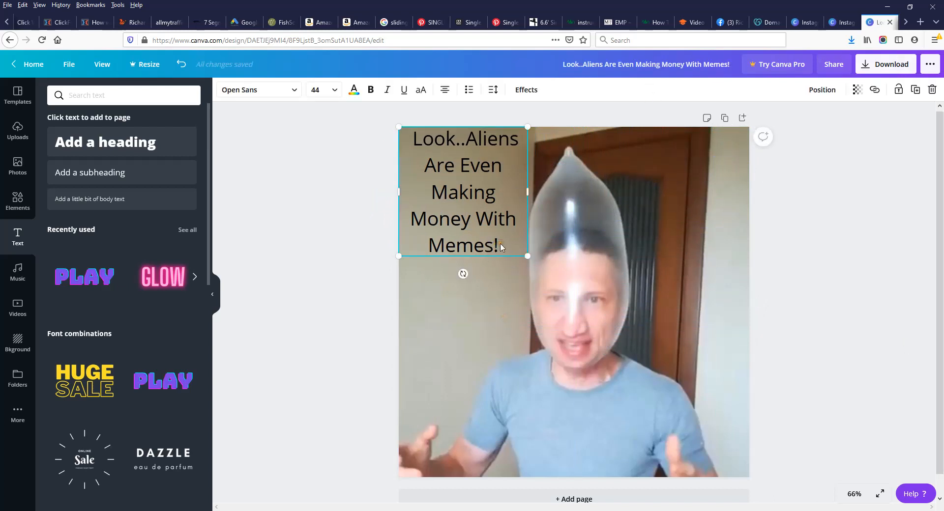
left_click_drag(506, 254, 405, 146)
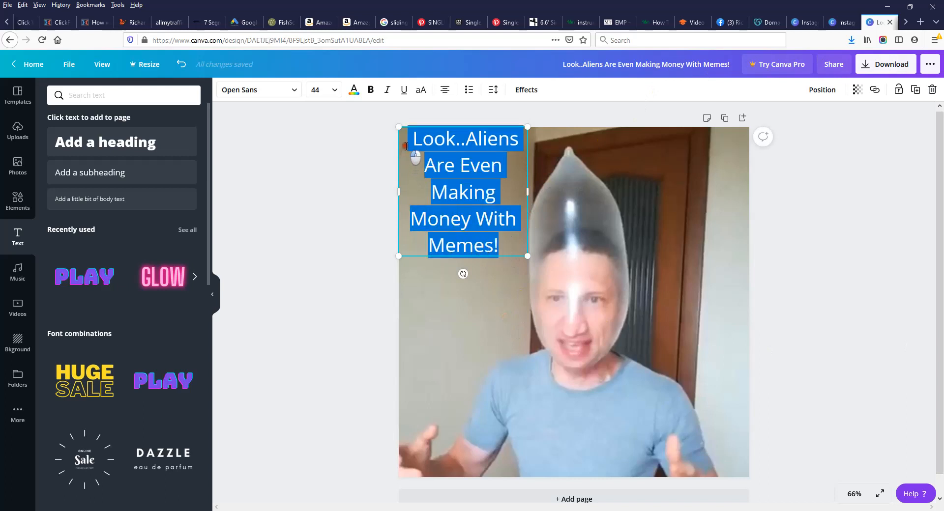
left_click(354, 90)
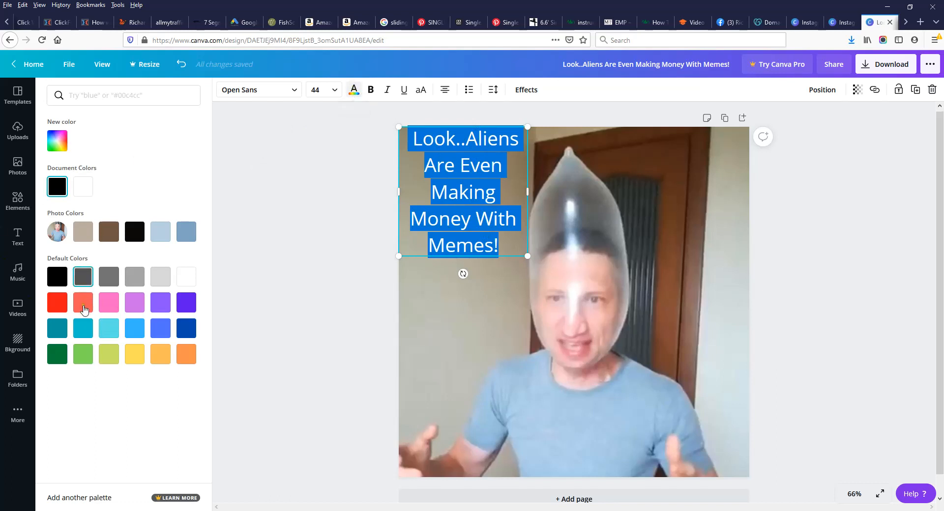
Step: Make the caption bold and light green using a preset swatch
left_click(85, 357)
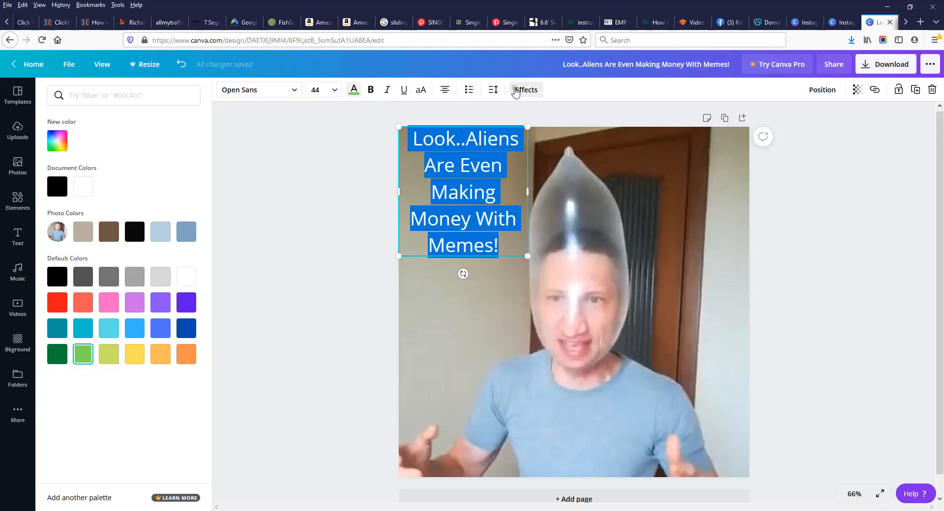
left_click(372, 92)
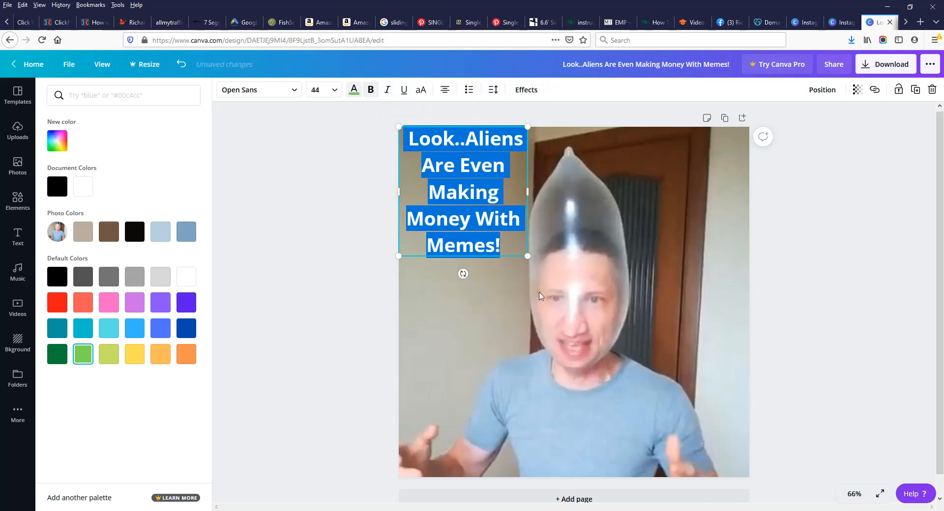
left_click(327, 280)
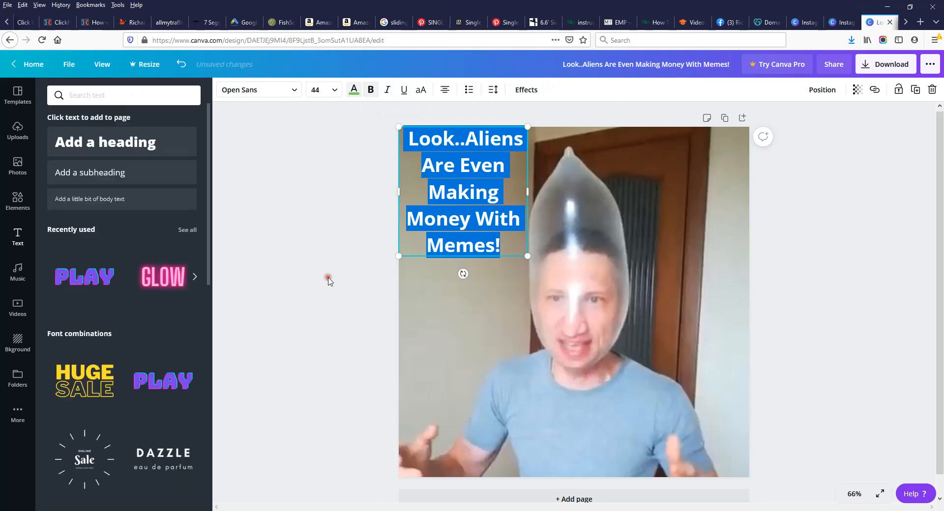
left_click(357, 222)
Step: Change the caption colour to the custom bright green #50FD06
left_click(502, 247)
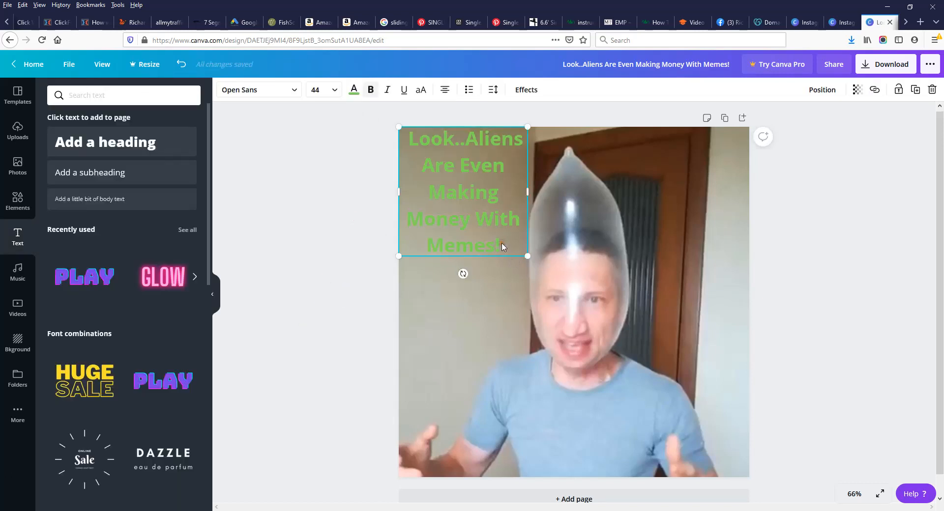
left_click_drag(502, 247, 377, 116)
left_click(353, 91)
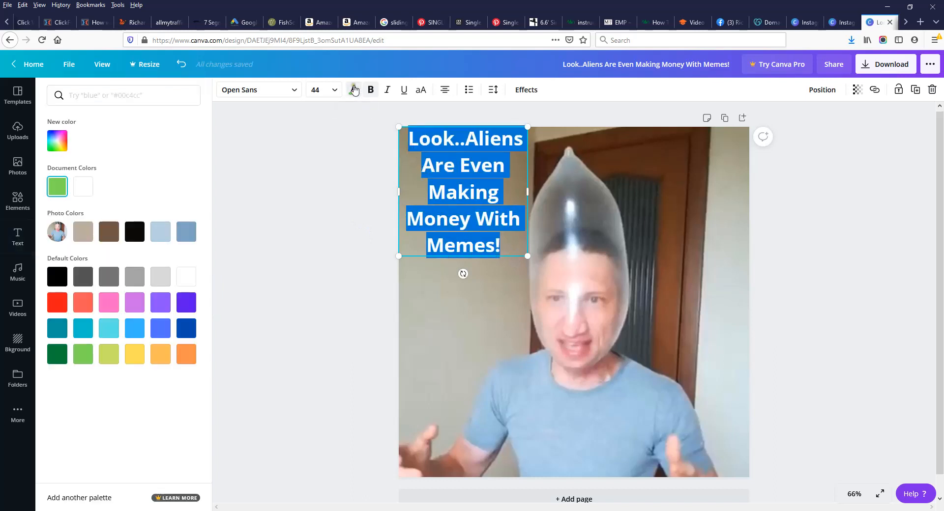
left_click(57, 141)
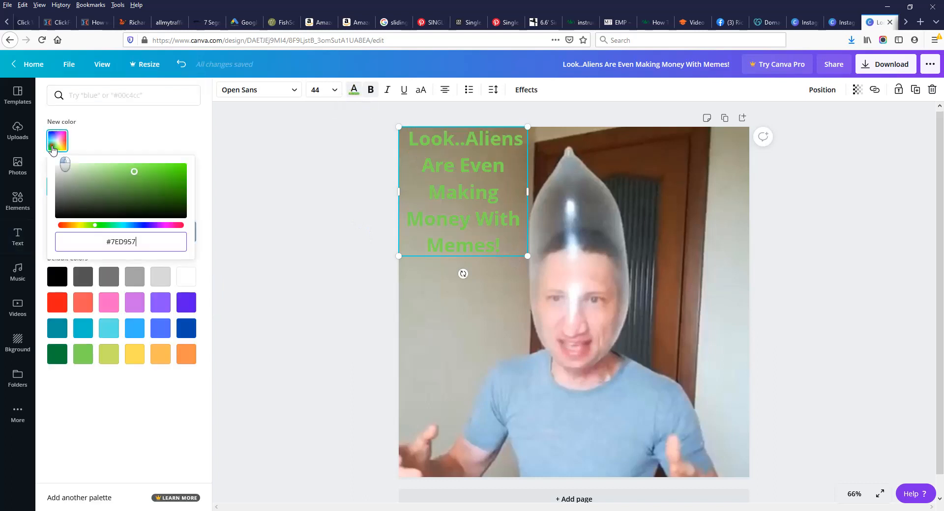
left_click(177, 173)
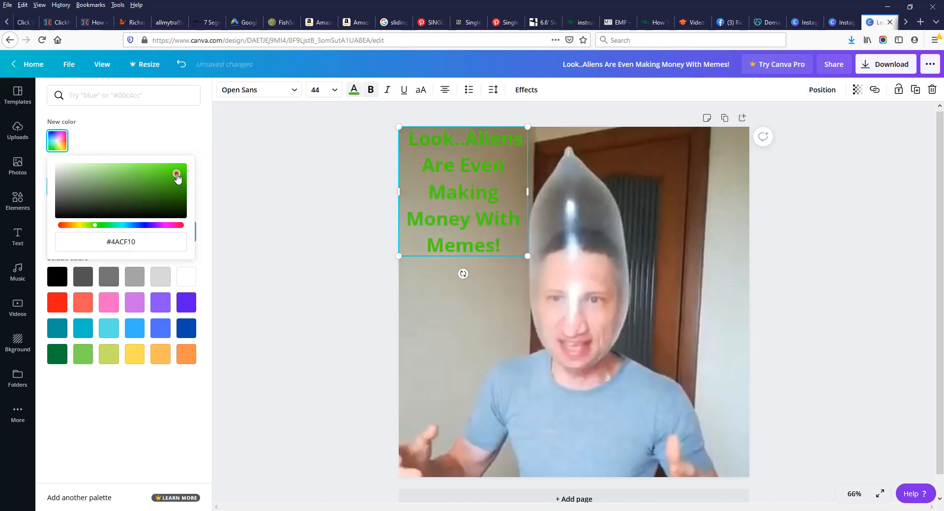
left_click(183, 166)
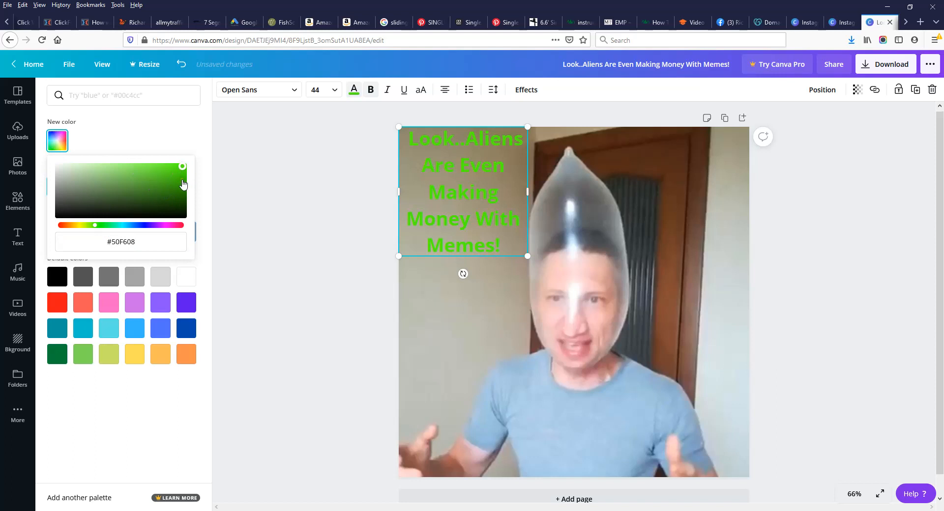
left_click(185, 175)
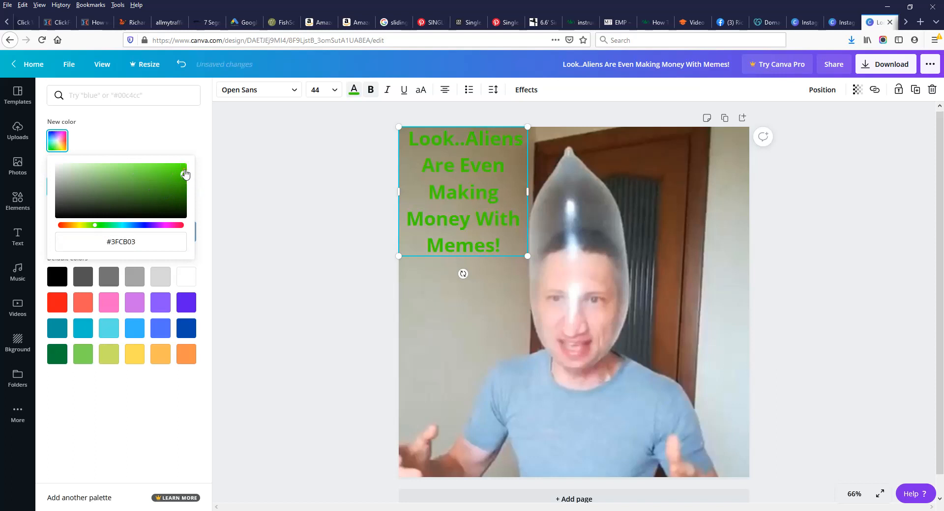
left_click(185, 165)
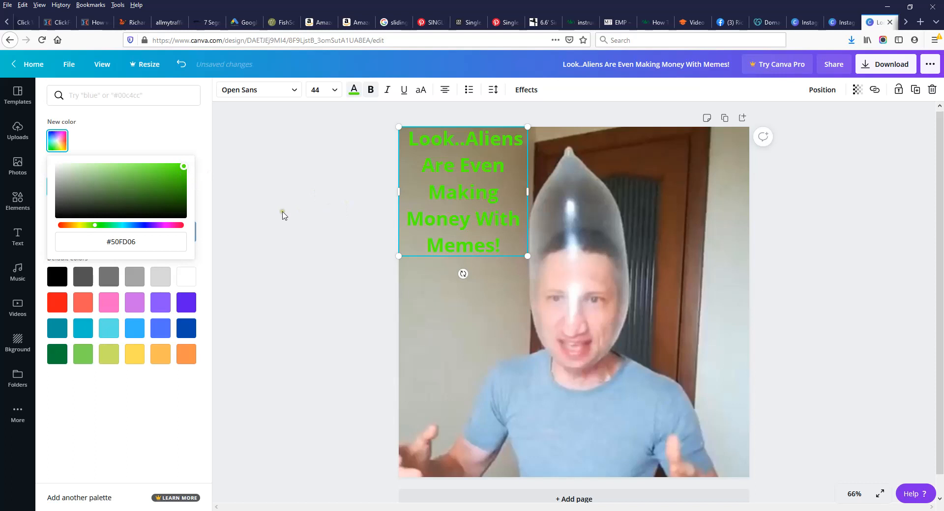
left_click(301, 197)
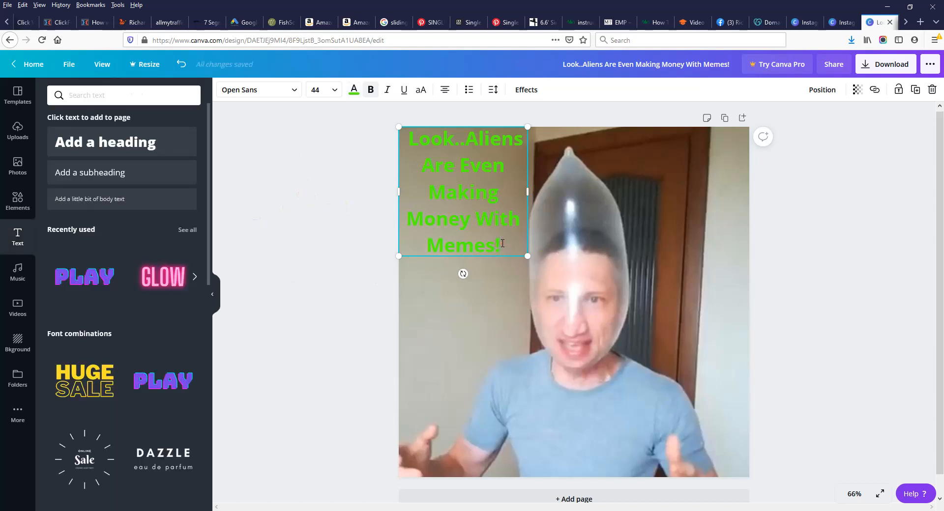
left_click_drag(501, 246, 407, 145)
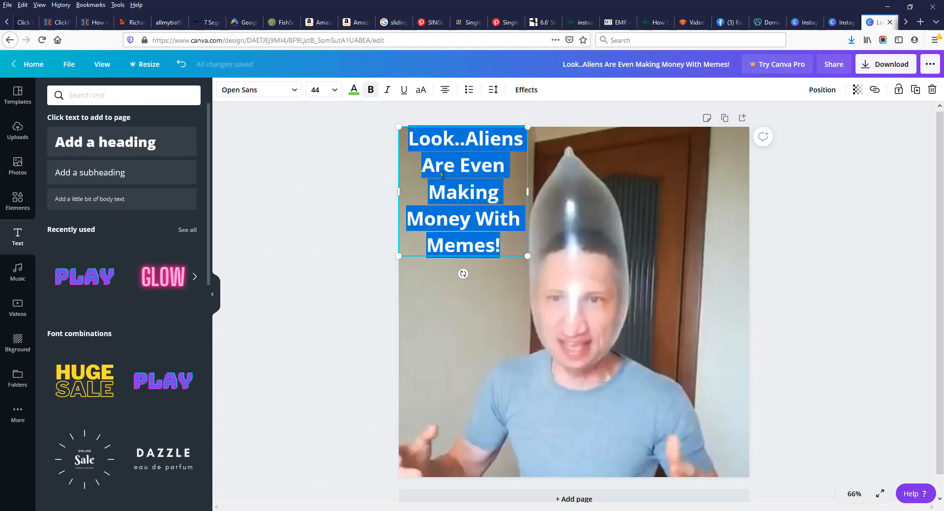
Step: Apply a Lift effect at intensity 100 to the green 'Look..Aliens Are Even Making Money With Memes!' heading
left_click(525, 91)
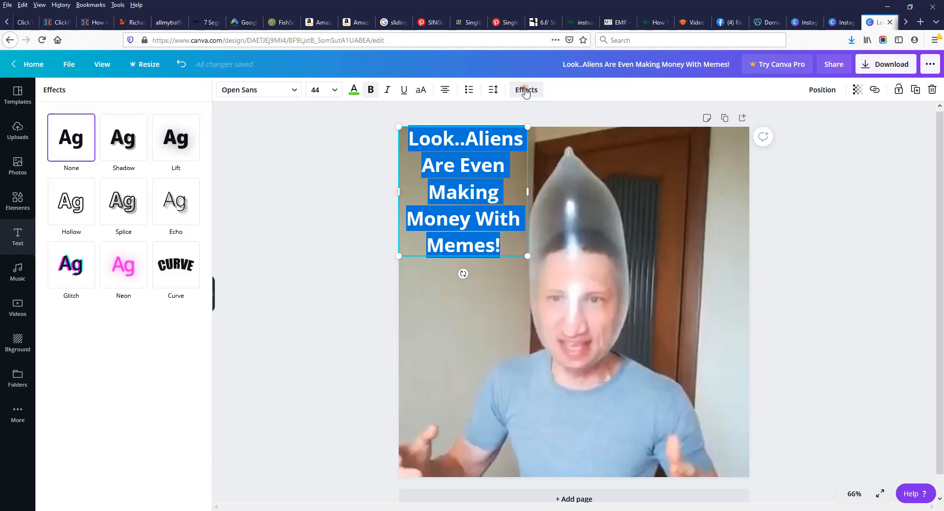
left_click(176, 142)
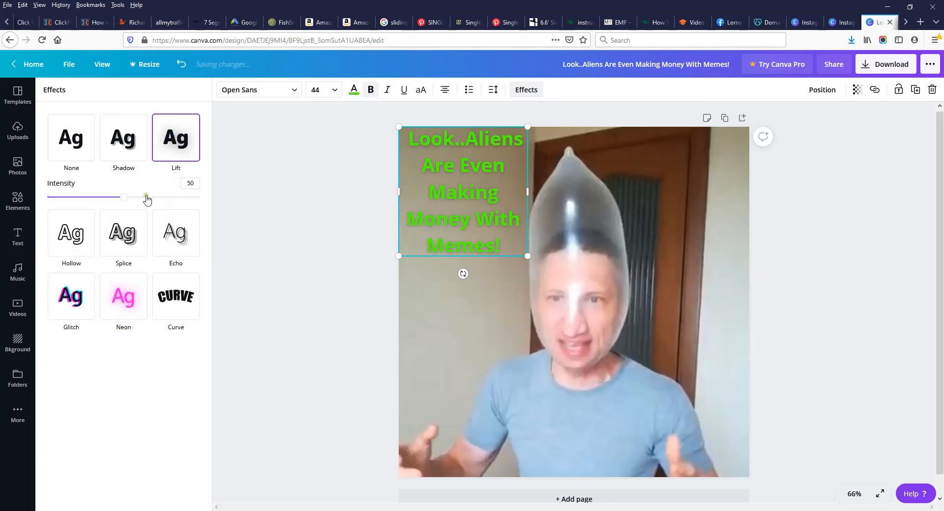
left_click_drag(126, 199, 202, 199)
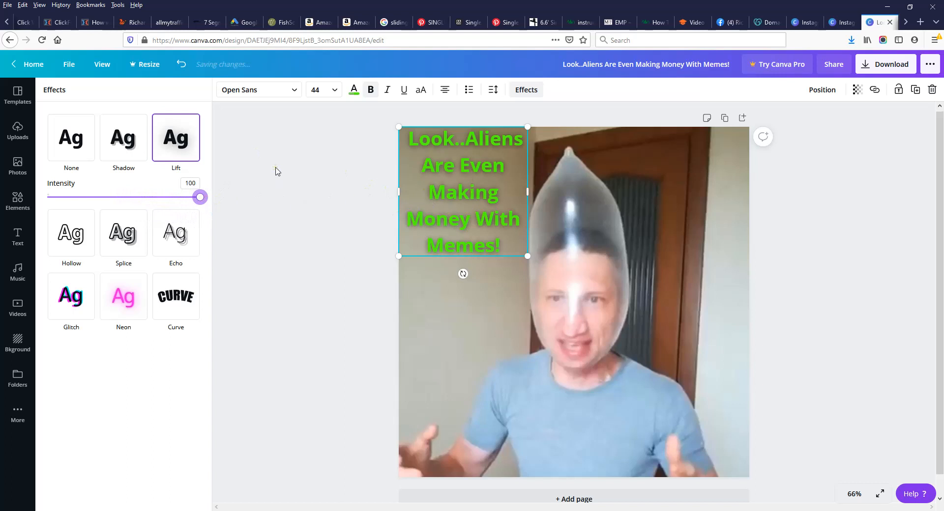
left_click(276, 167)
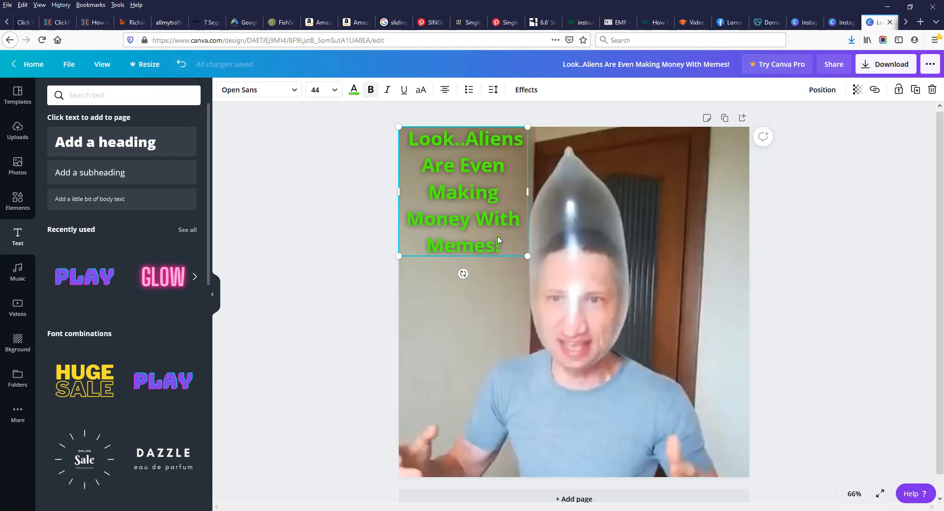
left_click(320, 245)
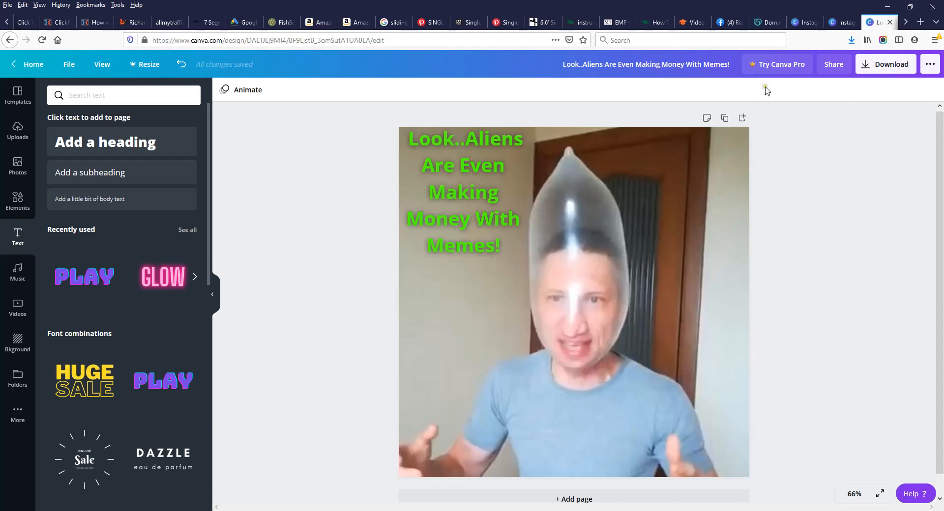
Step: Copy the domain name memessecrets.com from the GoDaddy page and go back to the Canva design
left_click(767, 23)
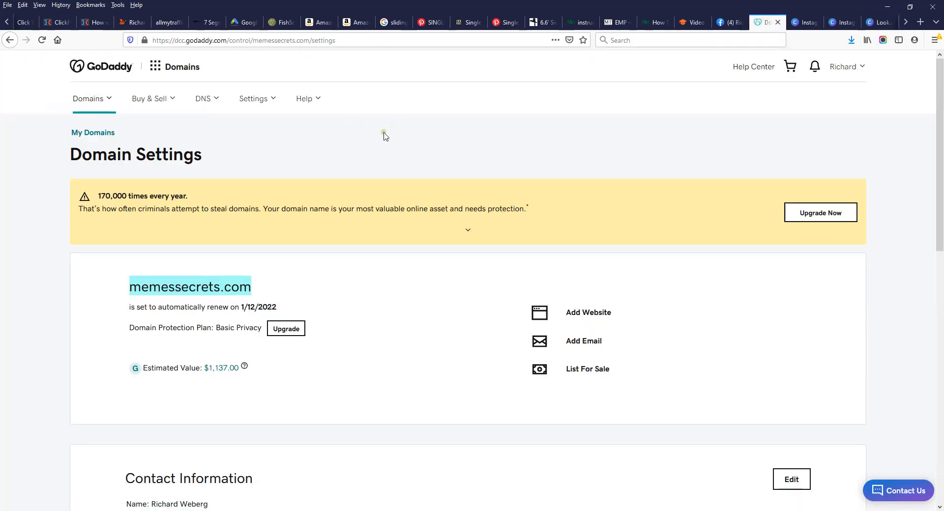
left_click_drag(250, 288, 237, 282)
left_click_drag(130, 286, 251, 285)
left_click(23, 7)
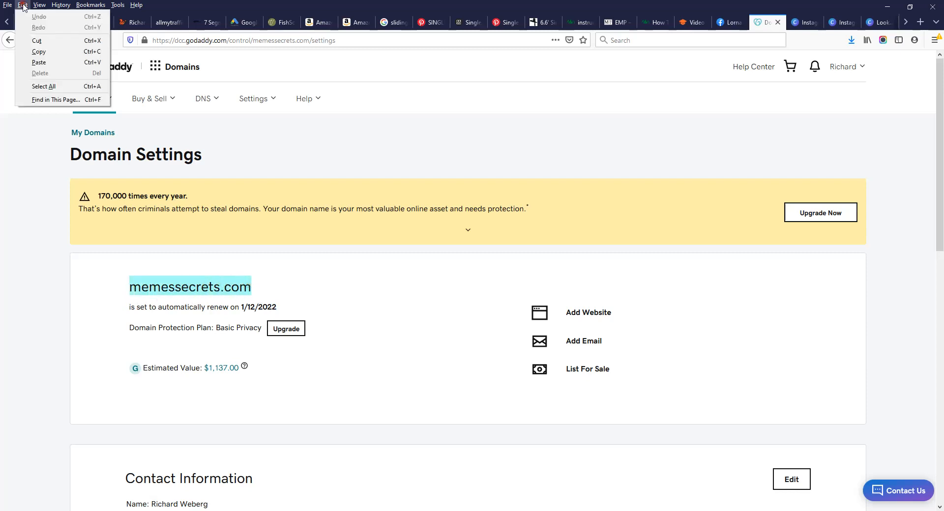
left_click(47, 50)
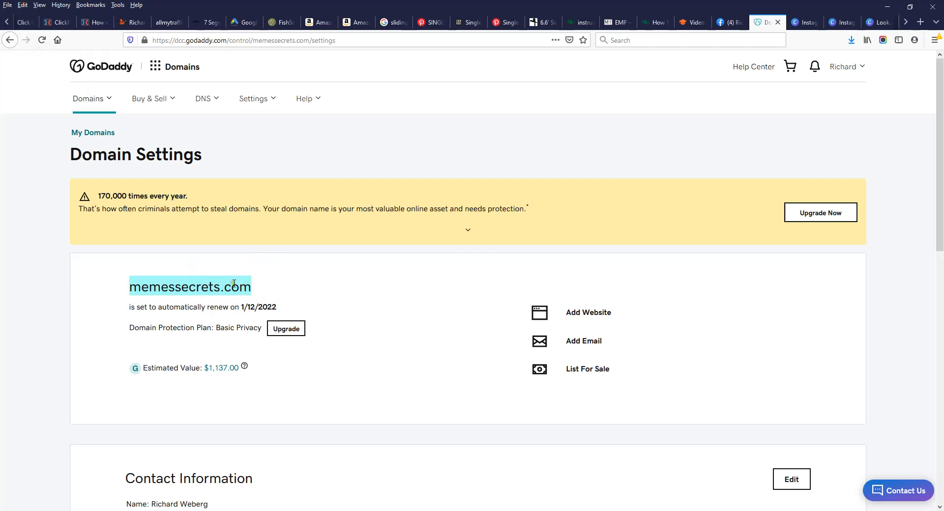
left_click_drag(256, 290, 125, 298)
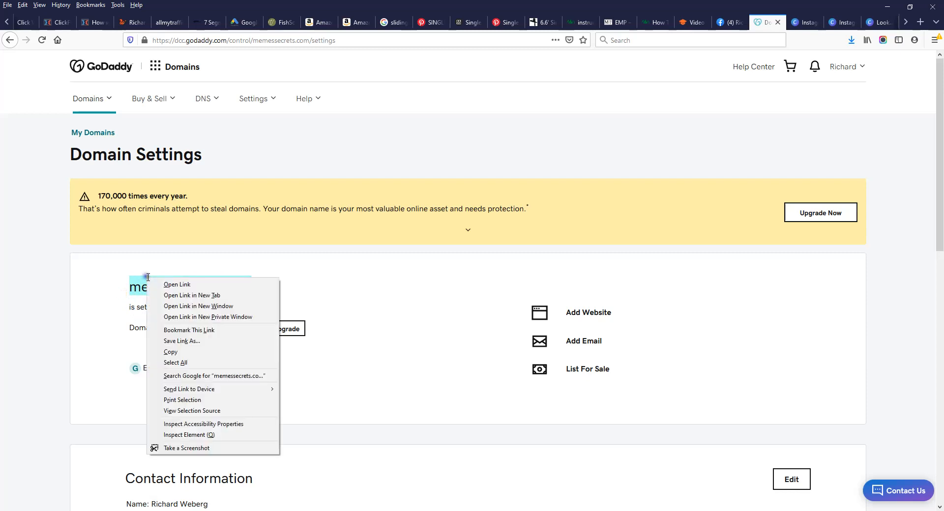
right_click(148, 278)
left_click(181, 351)
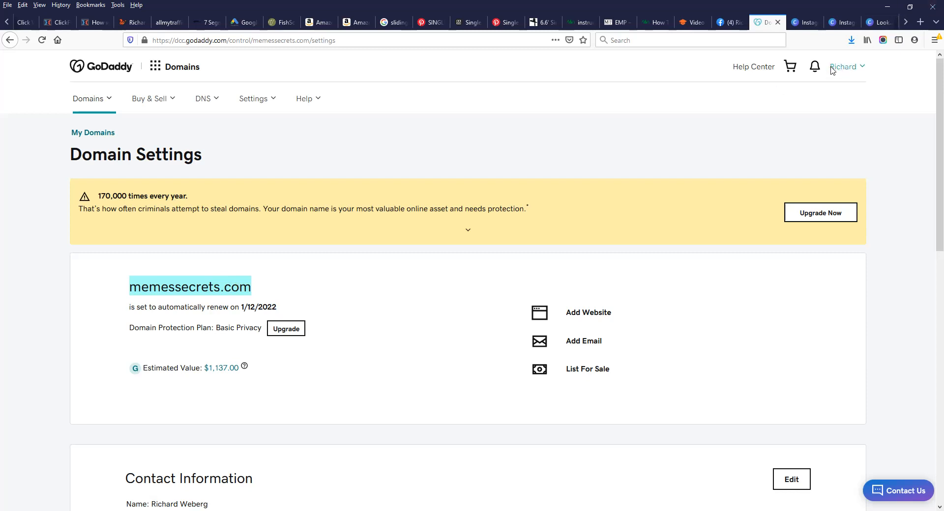
left_click(869, 24)
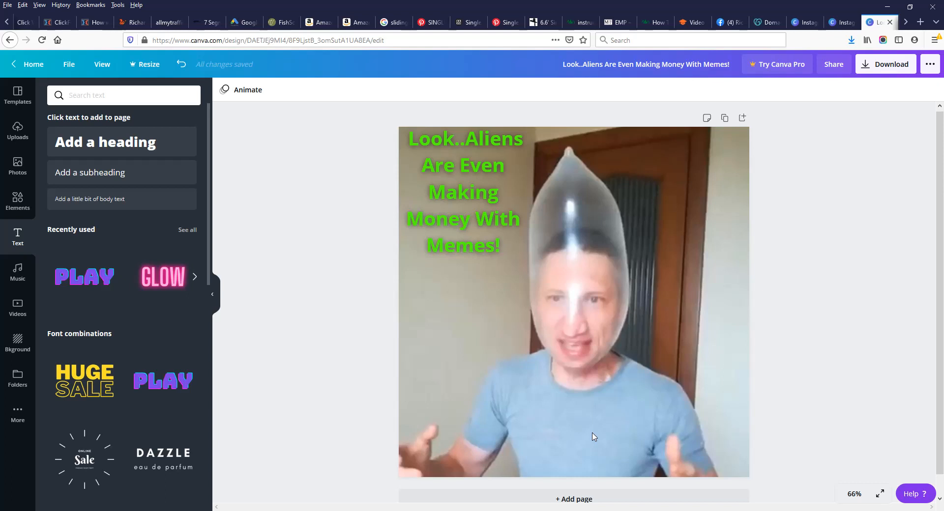
Step: Add a subheading text box, undoing the duplicate box and the accidentally deleted letter
left_click(109, 172)
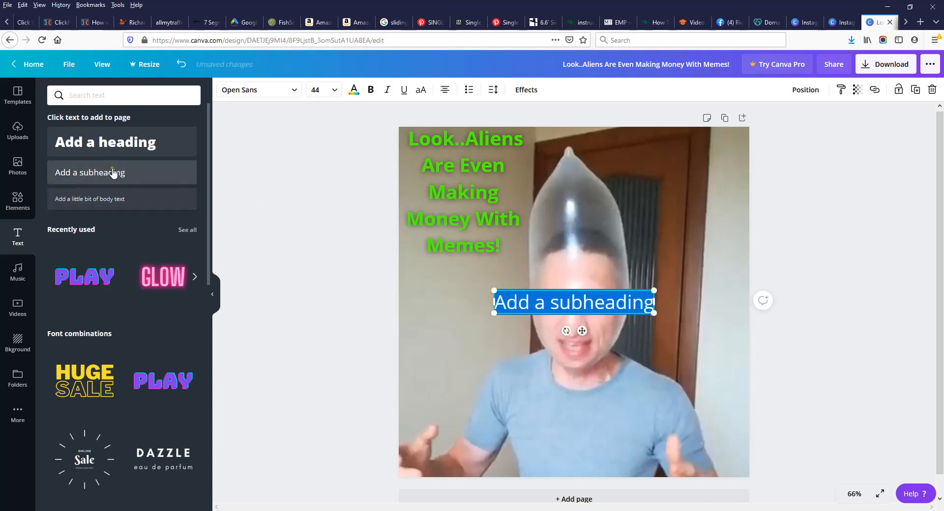
left_click(109, 175)
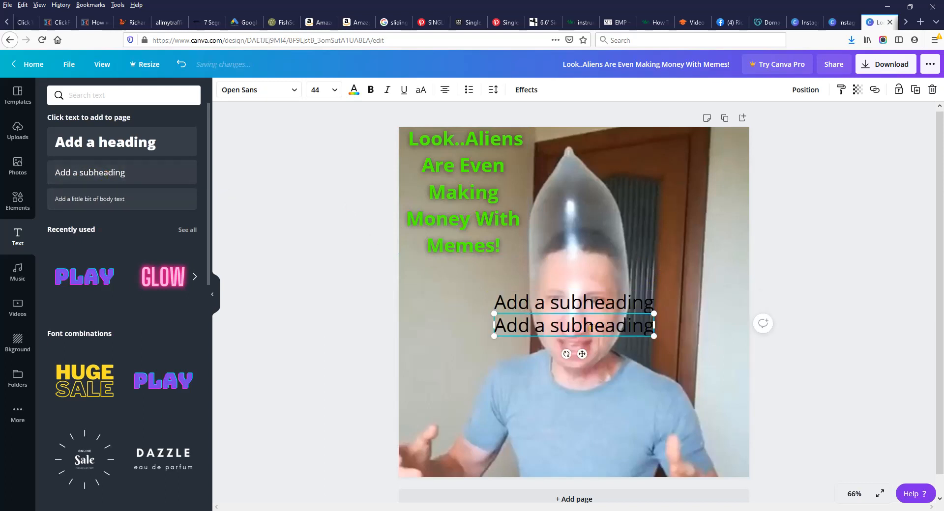
key("Delete")
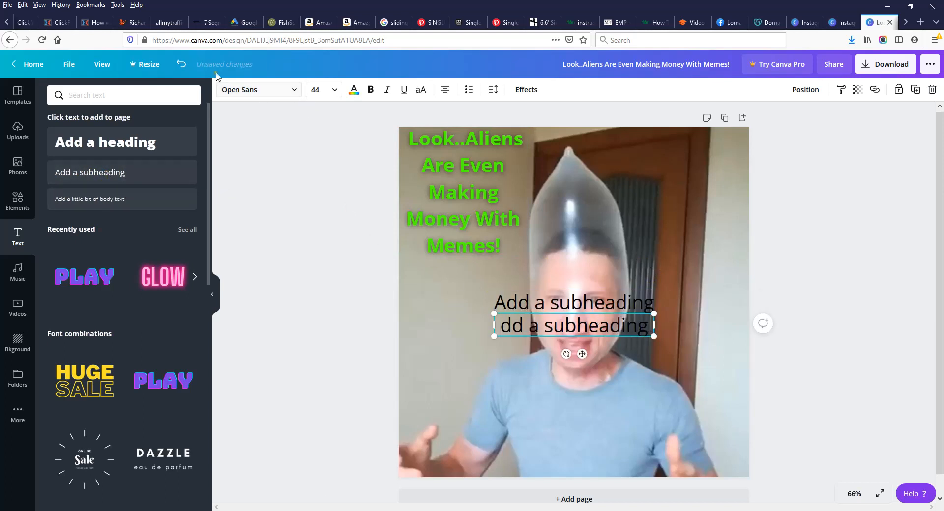
left_click(182, 66)
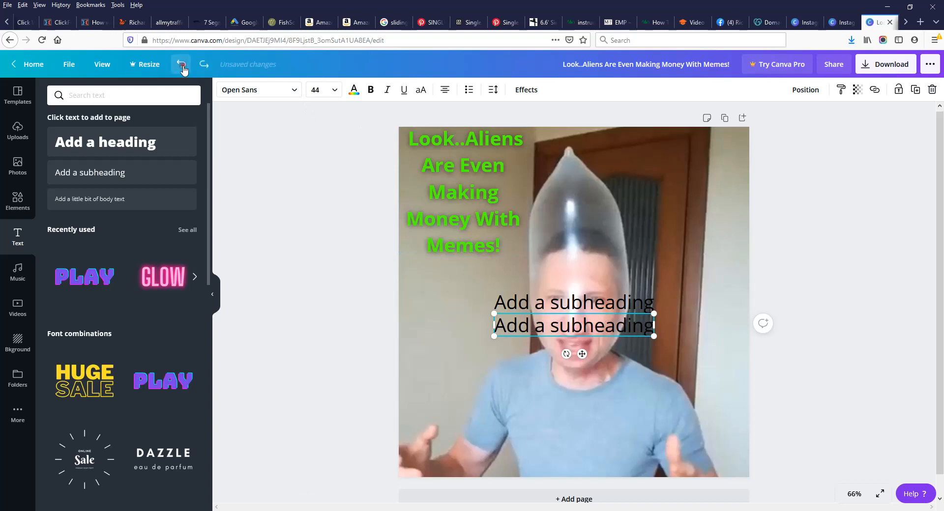
left_click(182, 66)
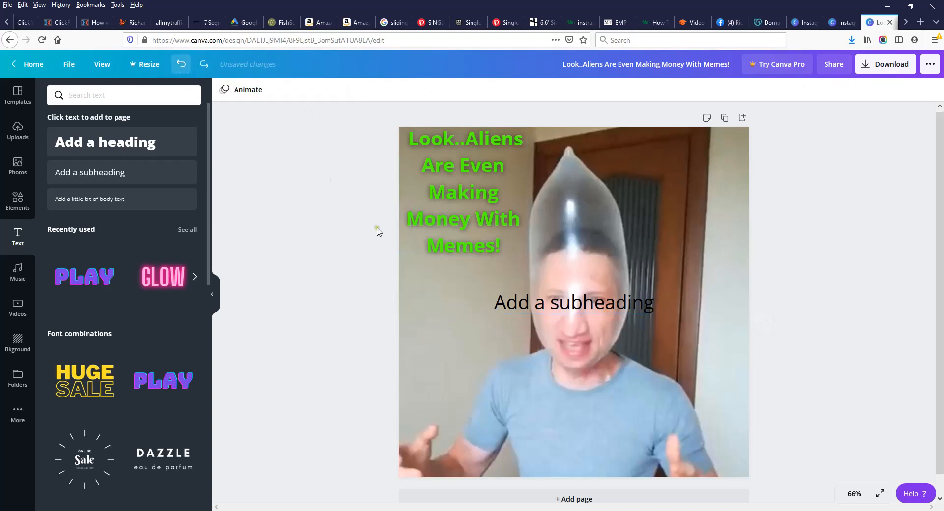
Step: Move the subheading near the bottom of the photo and paste memessecrets.com over its text
left_click(589, 309)
left_click_drag(590, 308, 587, 442)
left_click(501, 439)
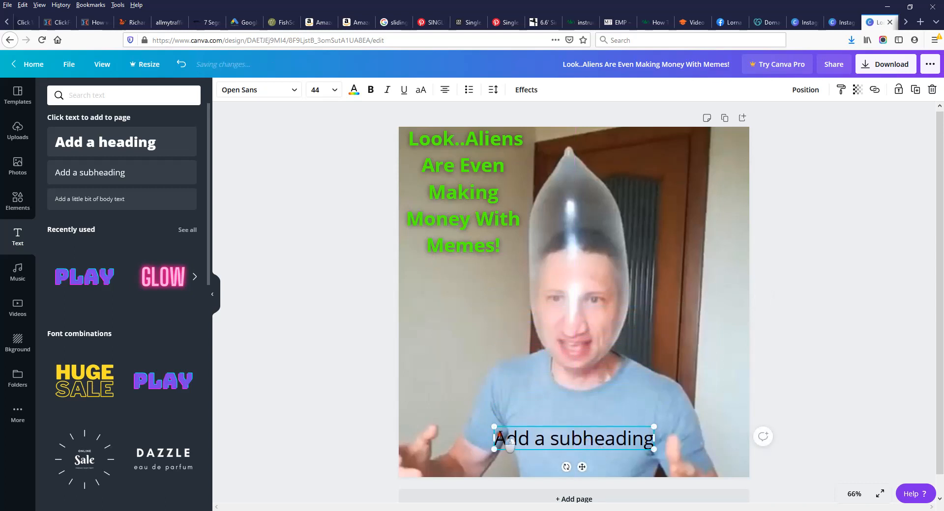
left_click_drag(498, 439, 658, 445)
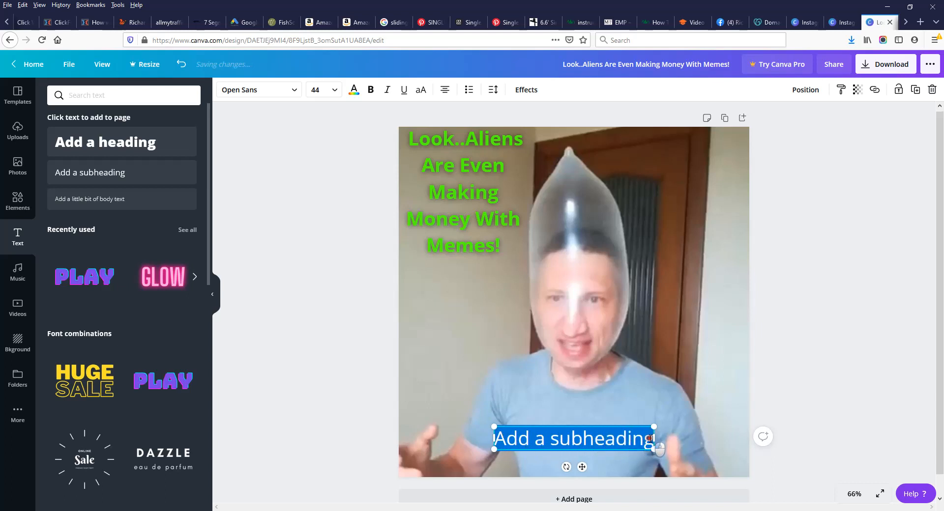
right_click(585, 439)
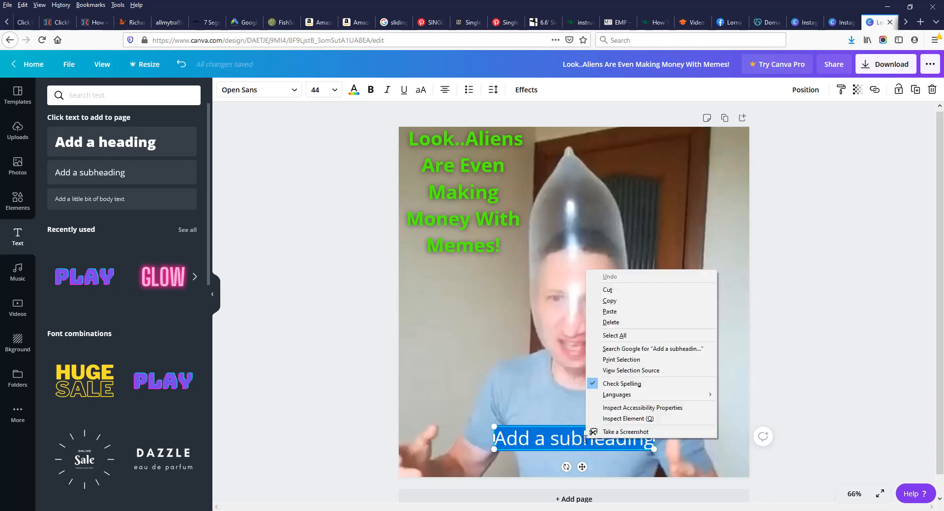
left_click(611, 312)
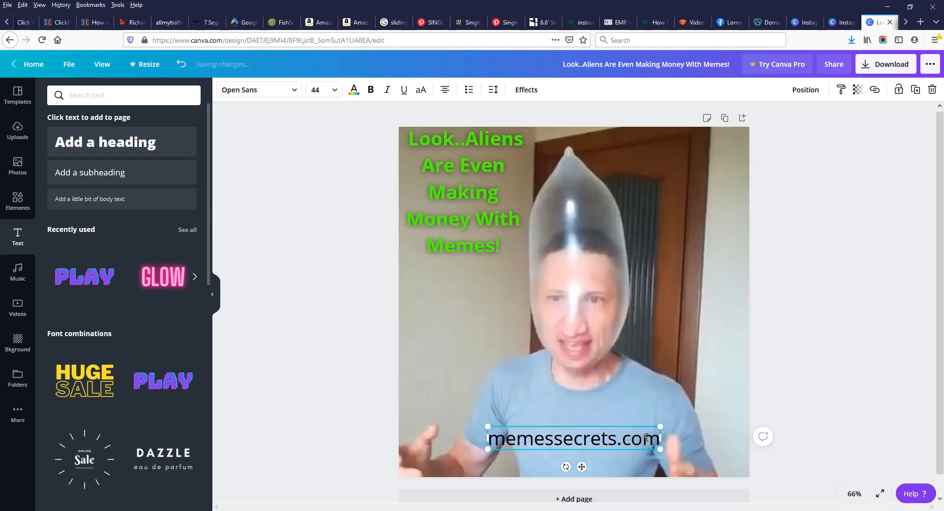
left_click_drag(657, 434, 490, 437)
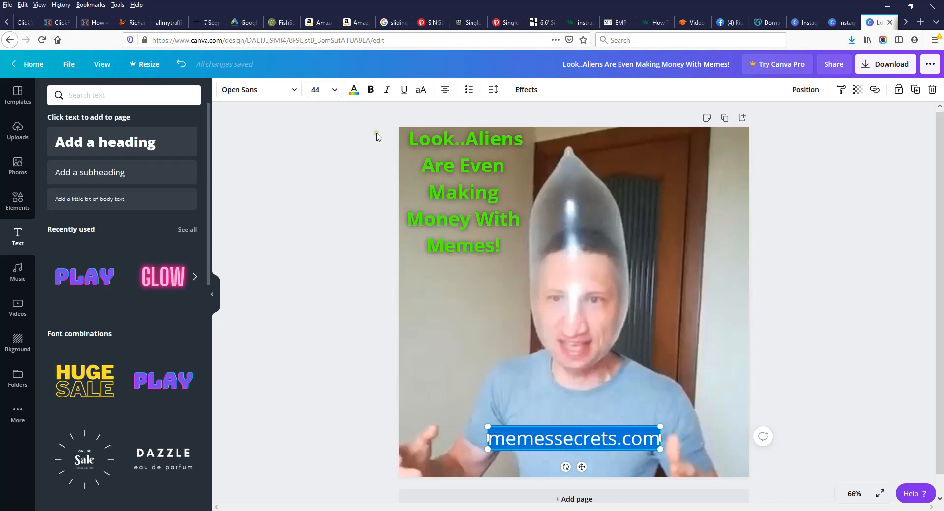
Step: Make the memessecrets.com text bold and red
left_click(371, 90)
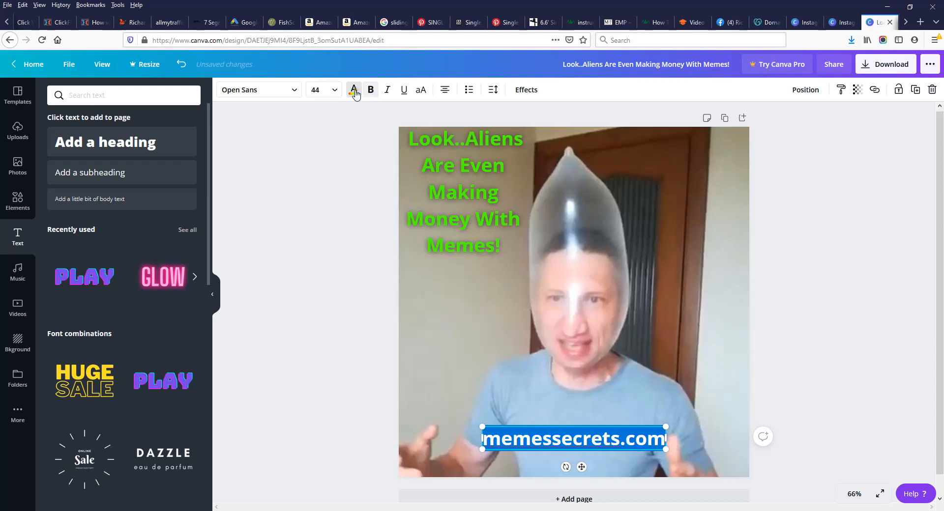
left_click(354, 93)
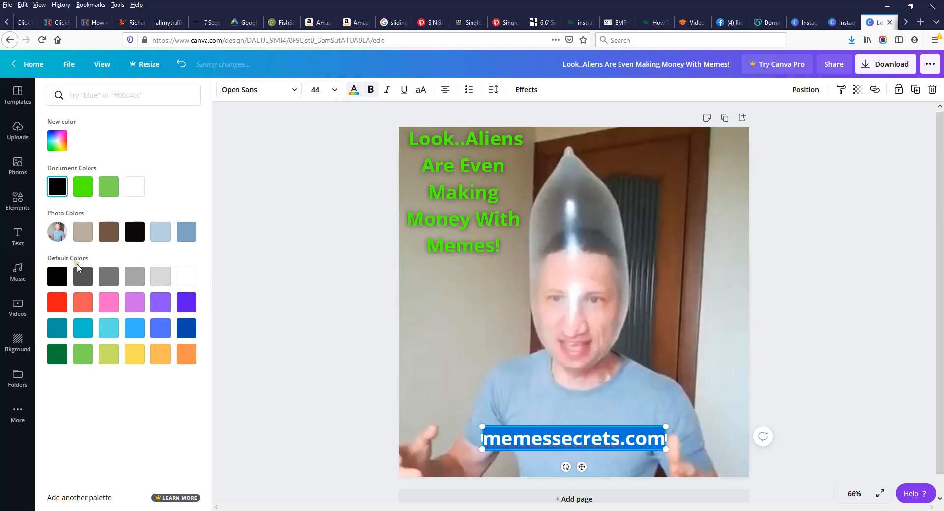
left_click(60, 307)
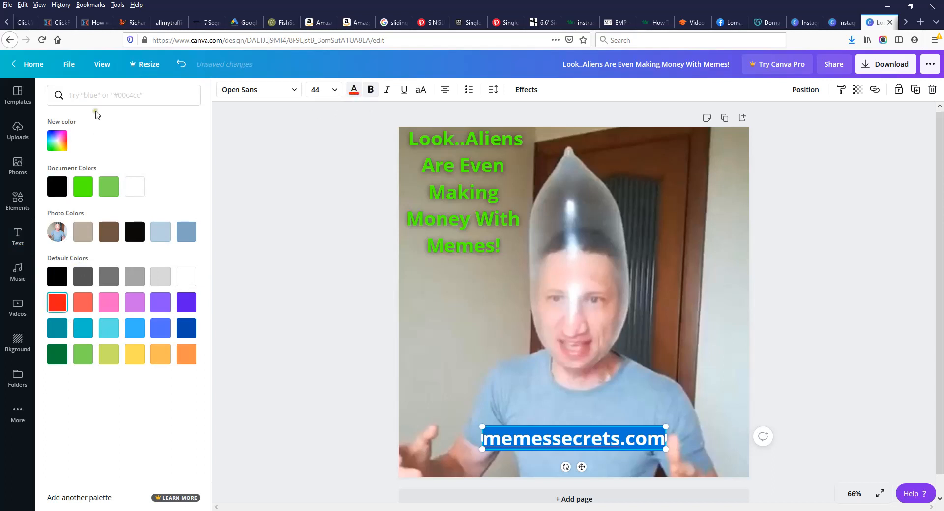
left_click(304, 310)
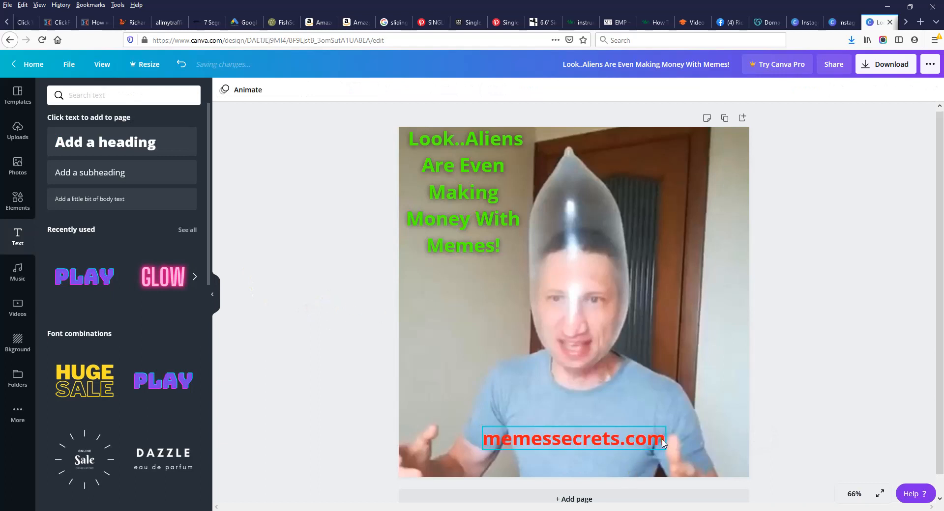
Step: Nudge the memessecrets.com text box slightly higher over the man's shirt
left_click(603, 456)
left_click(605, 448)
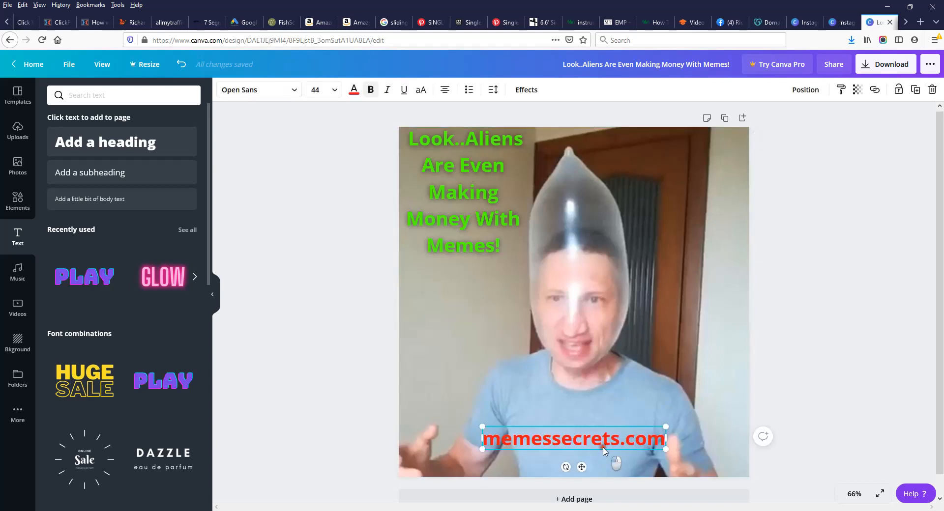
left_click_drag(582, 466, 592, 442)
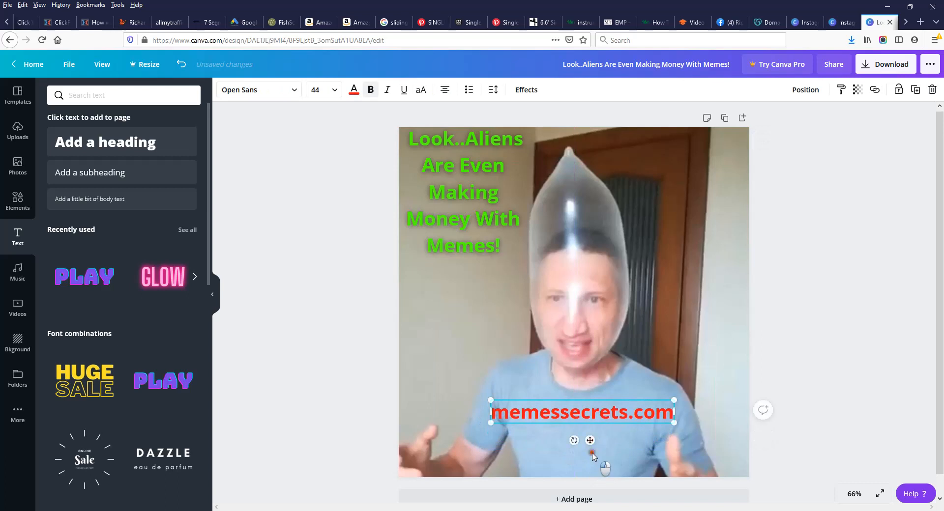
Step: Select only the first lowercase 'm' in the memessecrets.com text box
left_click(593, 456)
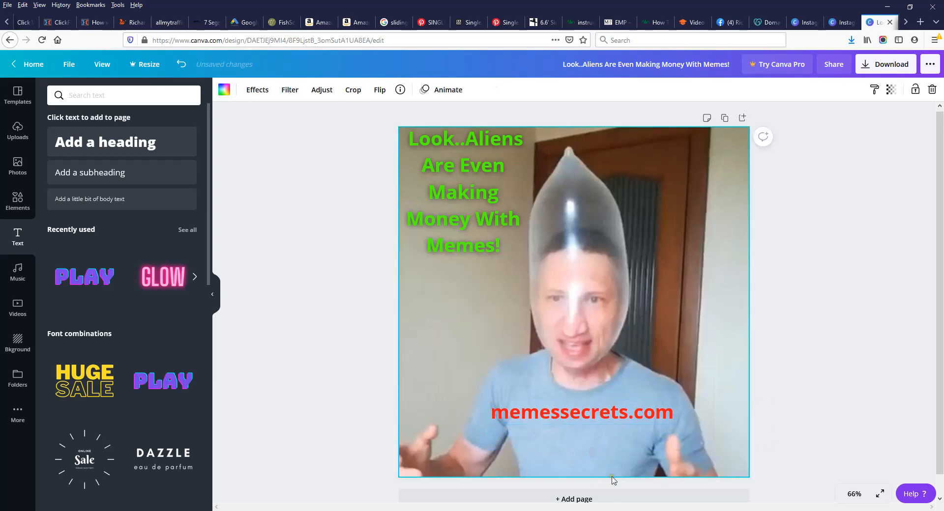
left_click(496, 413)
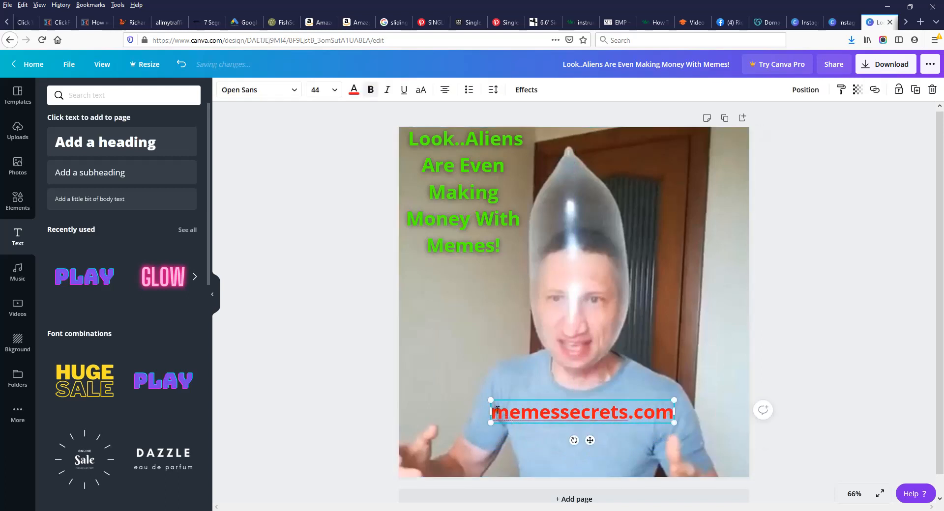
double_click(507, 414)
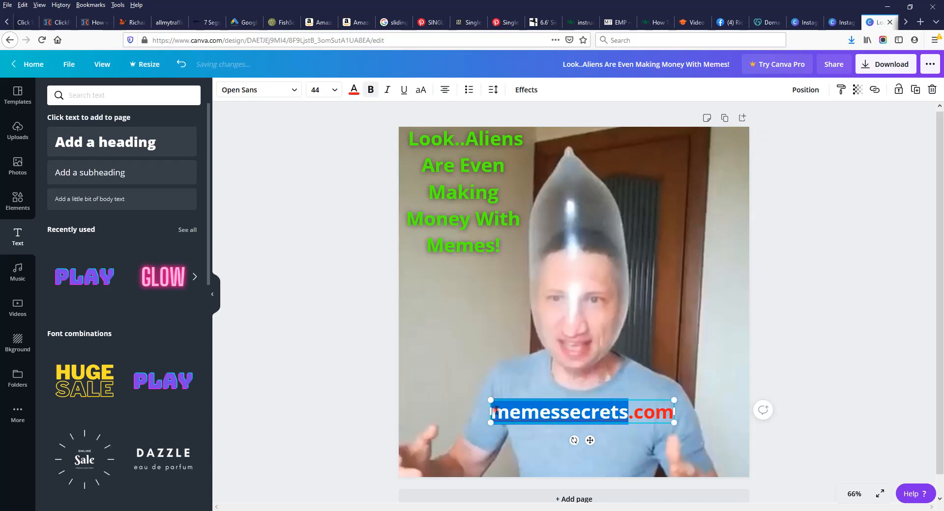
left_click(519, 420)
left_click_drag(511, 415, 494, 414)
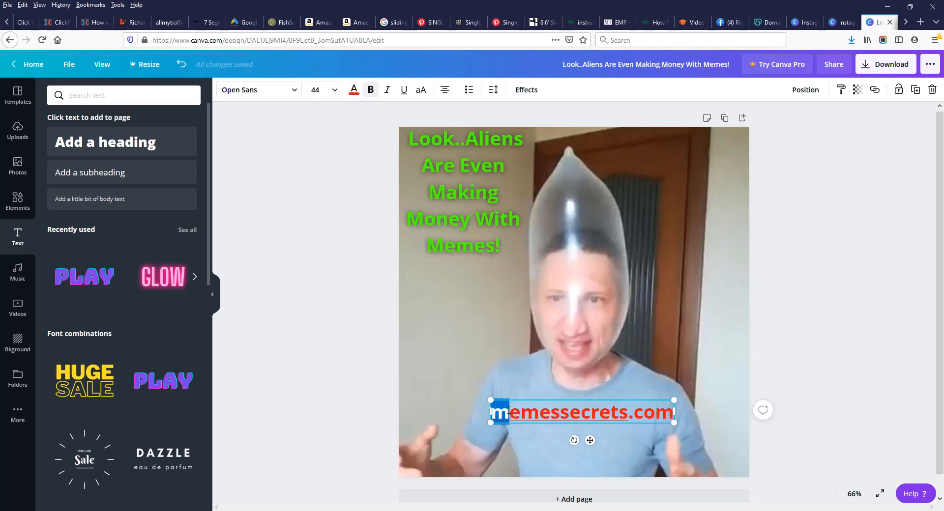
Step: Capitalize the web address to read 'MemesSecrets.com' by replacing the first m and the s of secrets
key("BackSpace")
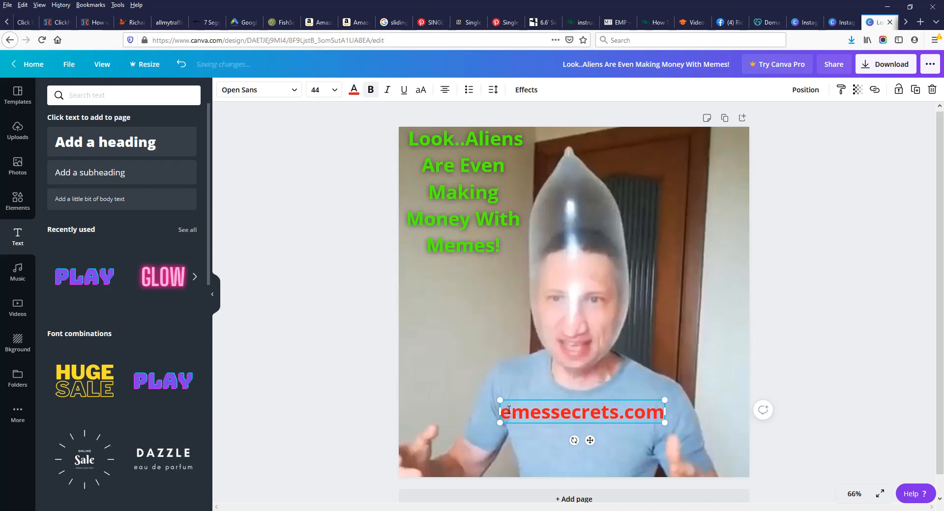
type("M")
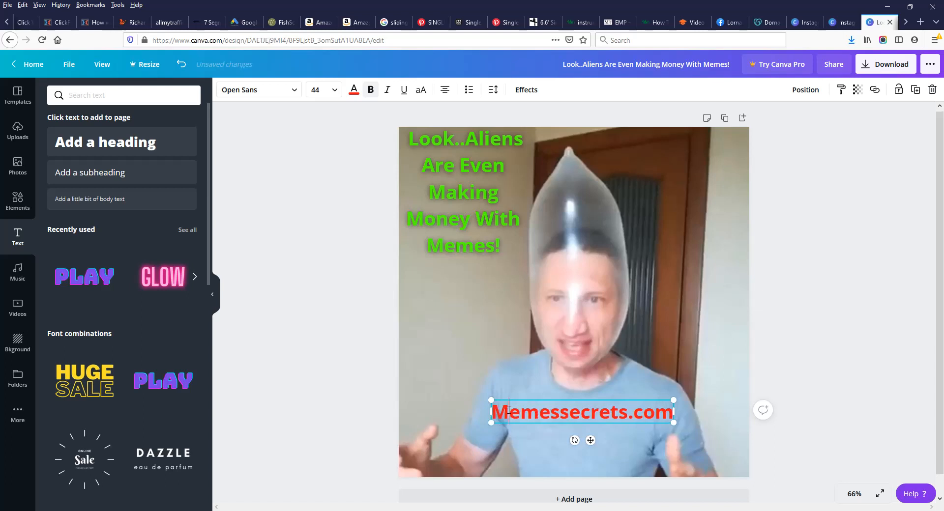
key("Right")
key("Right")
double_click(563, 413)
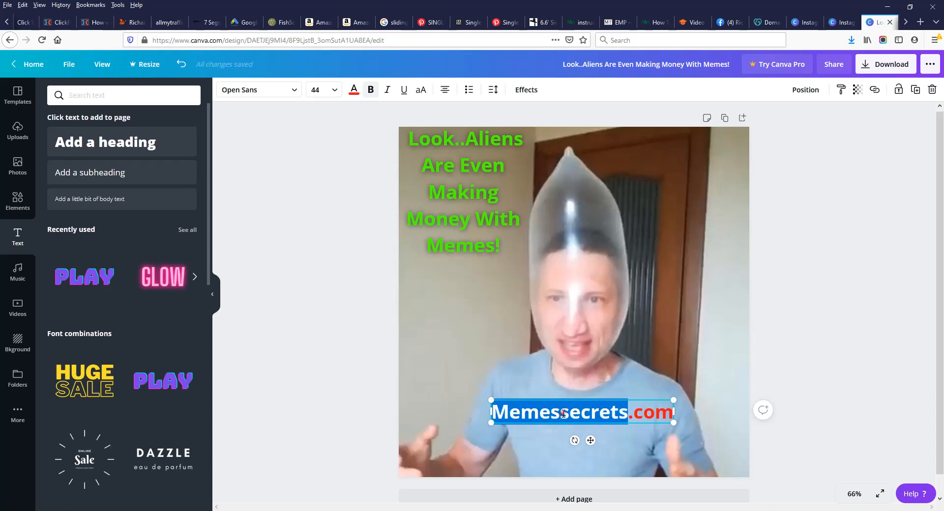
left_click(564, 414)
key("BackSpace")
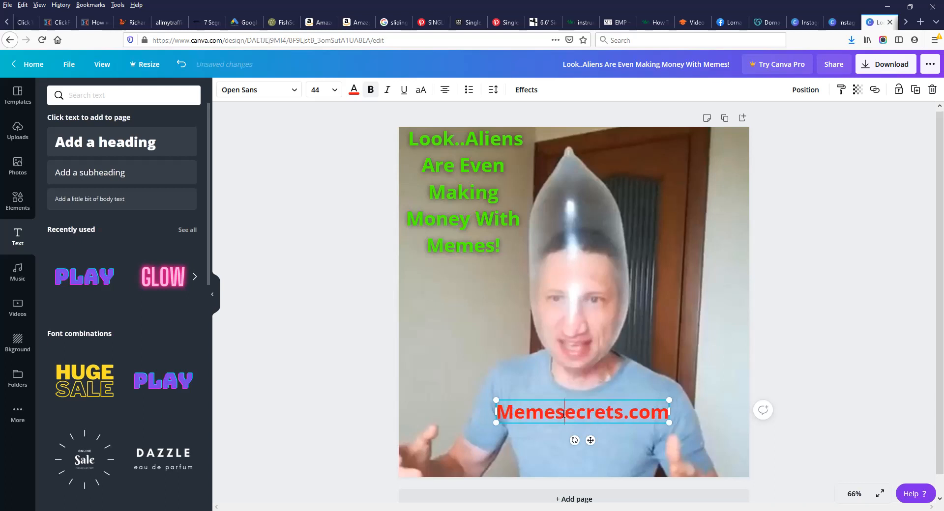
type("S")
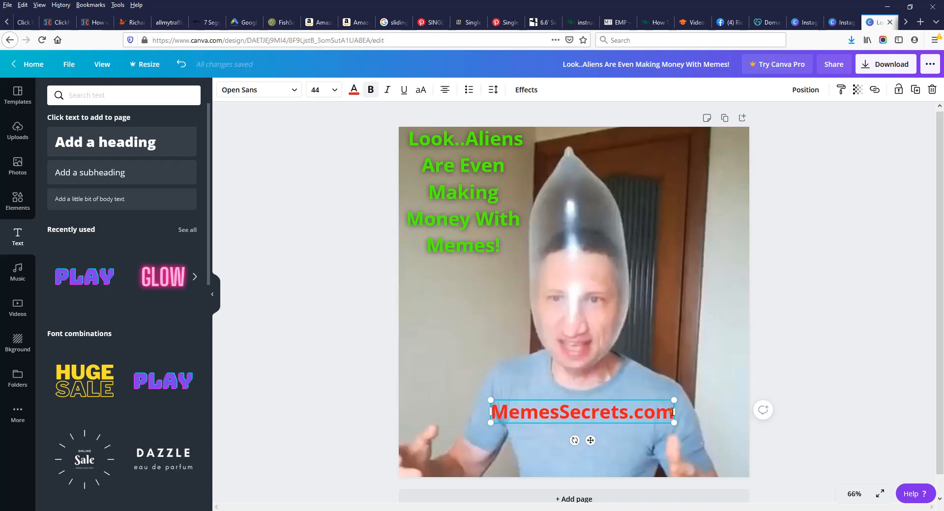
Step: Set the MemesSecrets.com text to font size 48 and reselect all of it
left_click_drag(672, 412, 489, 417)
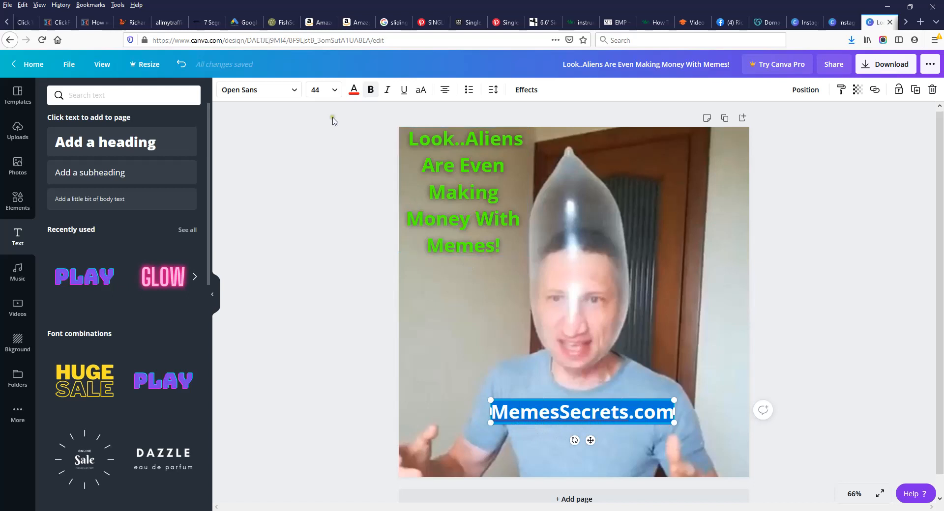
left_click(322, 91)
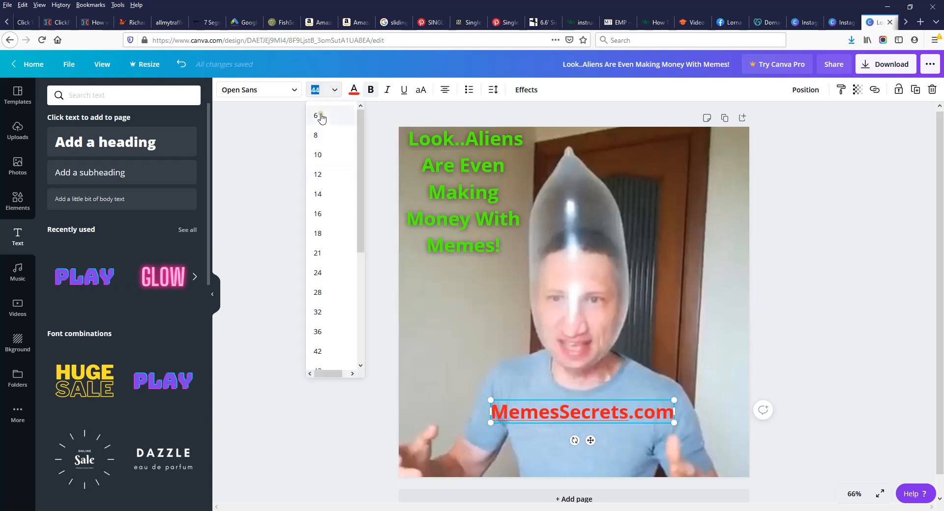
scroll(336, 228, "down", 1)
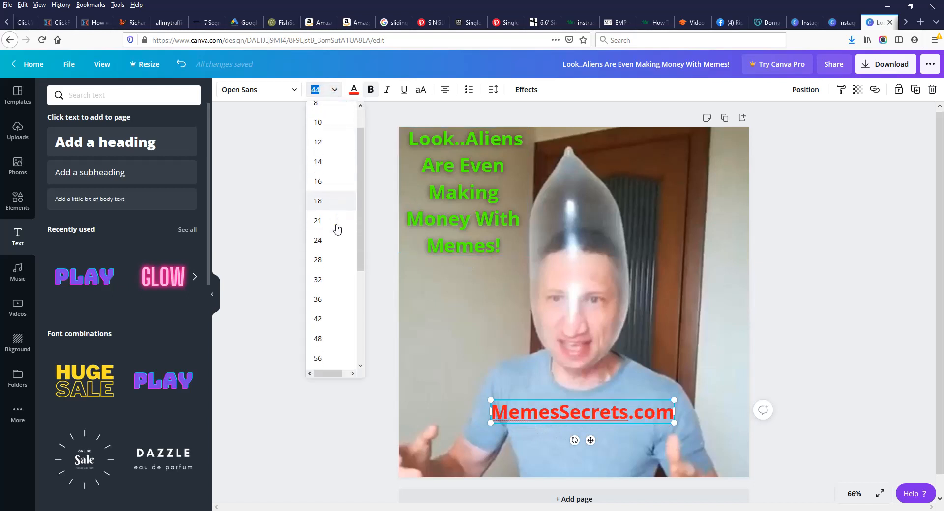
scroll(336, 228, "down", 1)
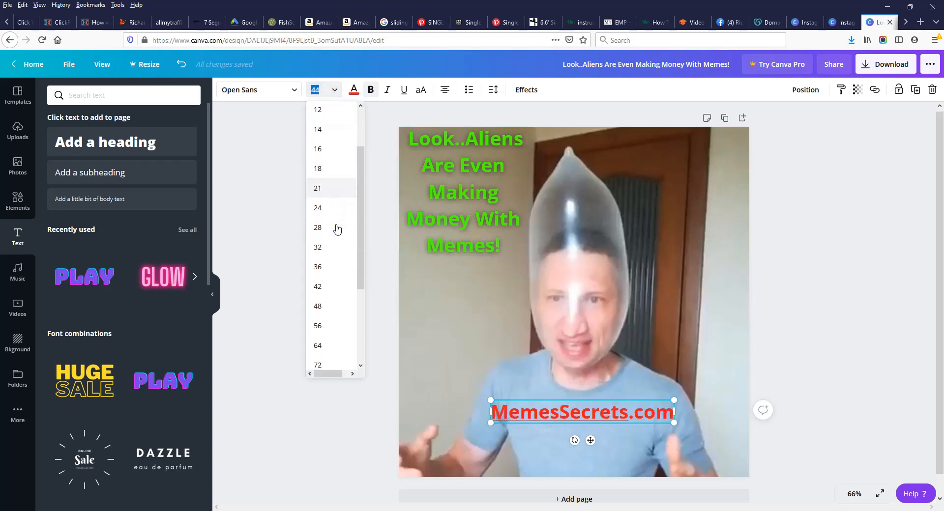
left_click(319, 307)
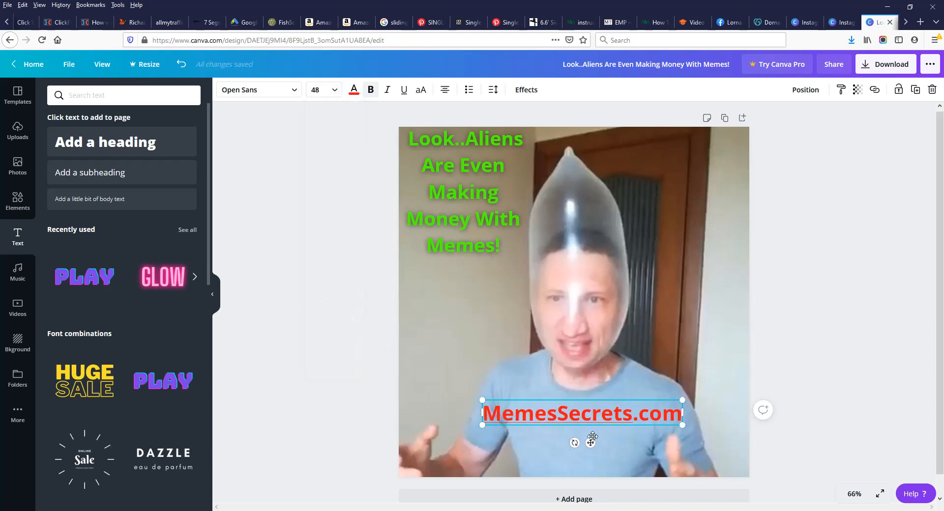
left_click(674, 357)
left_click(679, 414)
left_click_drag(681, 415, 483, 412)
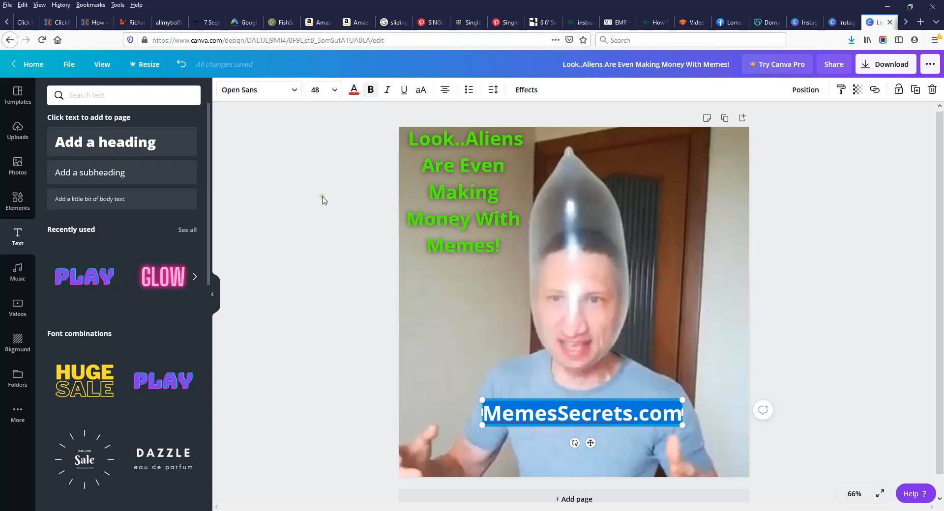
Step: Apply a Lift effect at intensity 53 to the red MemesSecrets.com text
left_click(530, 90)
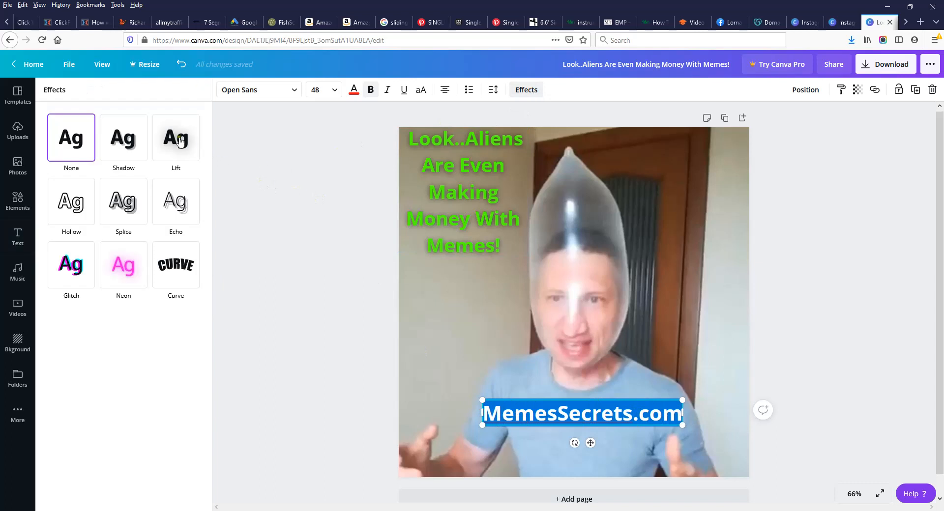
left_click(177, 139)
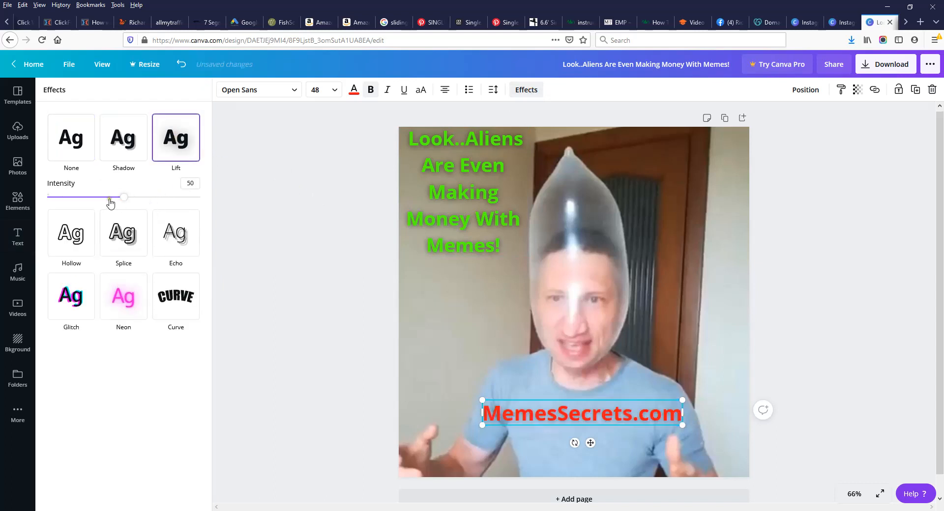
mouse_move(121, 197)
left_mouse_down()
mouse_move(209, 202)
mouse_move(136, 206)
left_mouse_up()
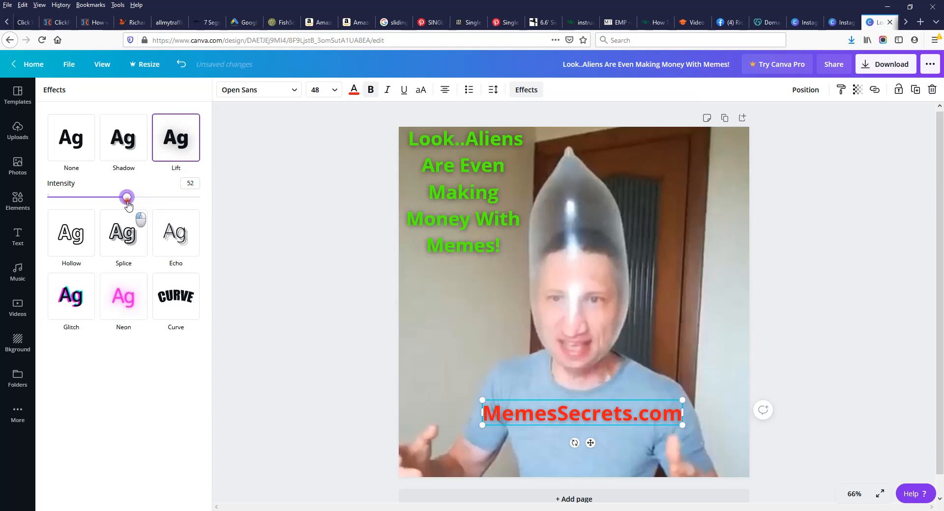
left_click_drag(128, 205, 130, 205)
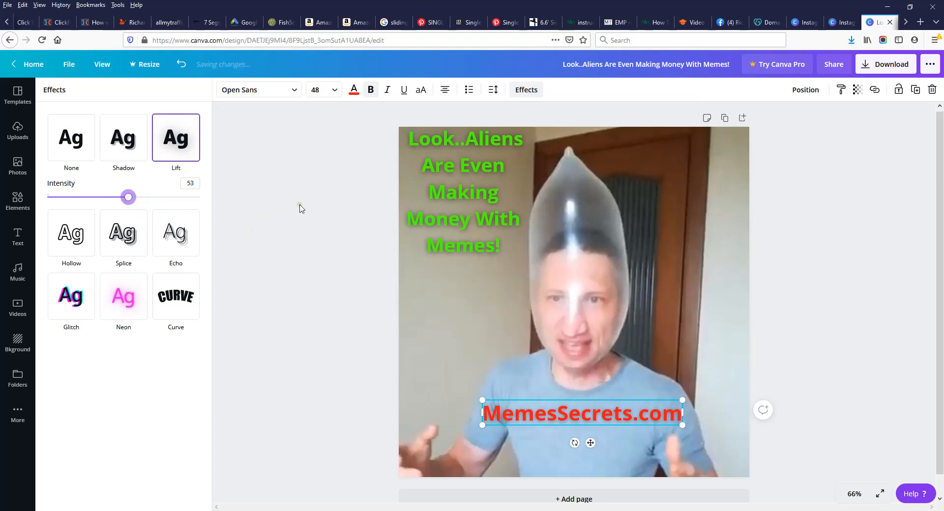
left_click(324, 227)
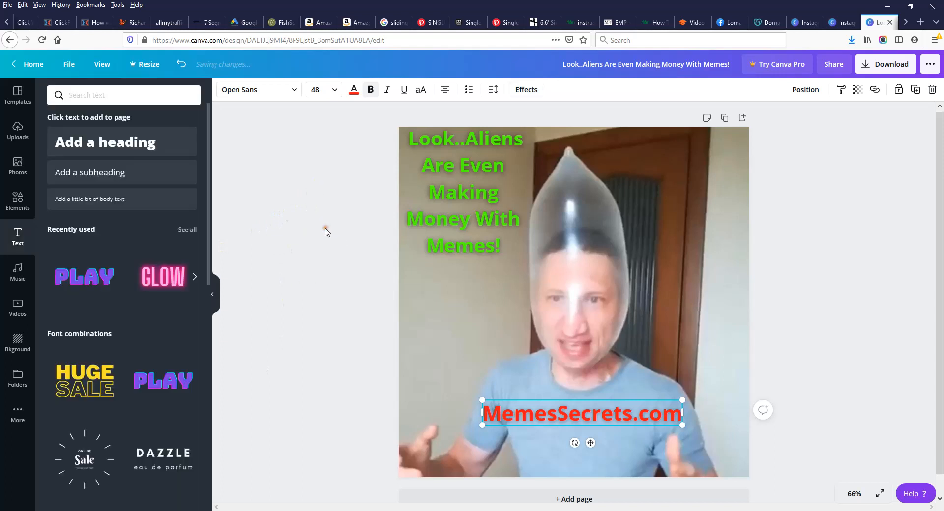
Step: Download the finished meme from Canva as a PNG image
left_click(894, 256)
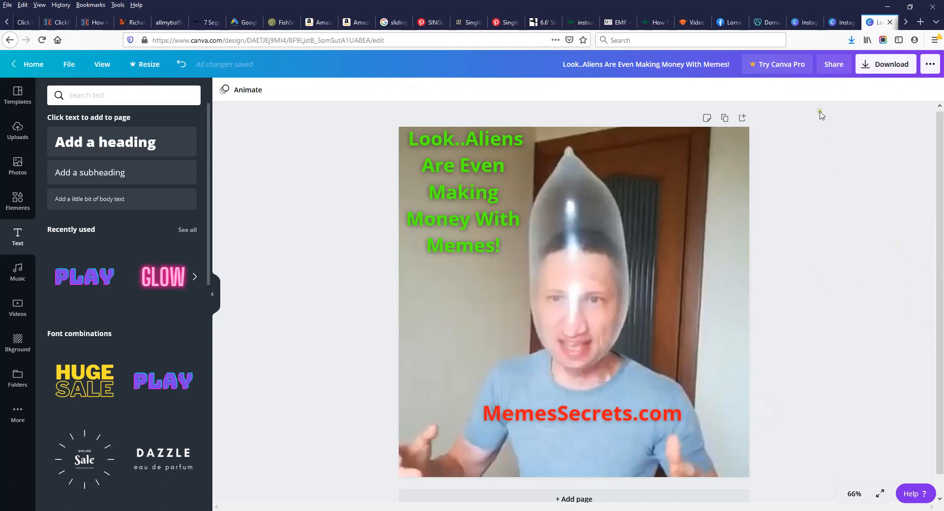
left_click(890, 69)
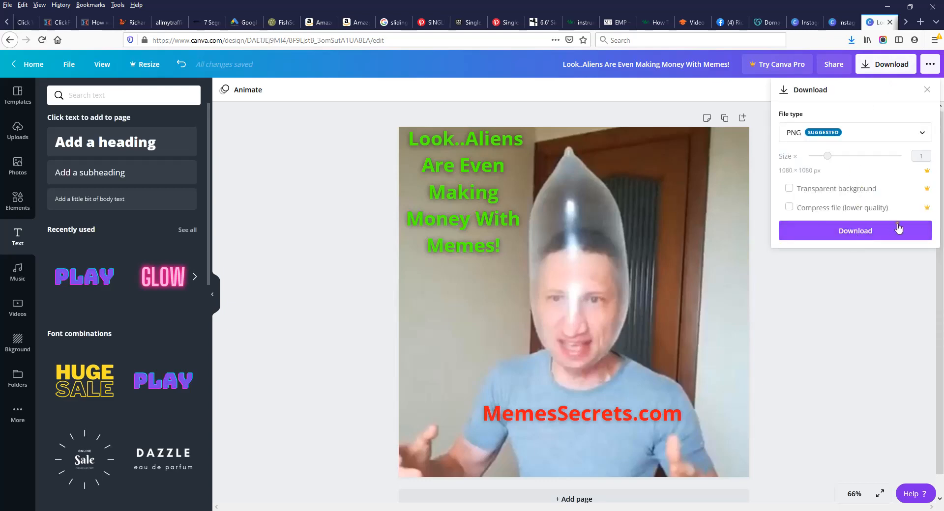
left_click(865, 235)
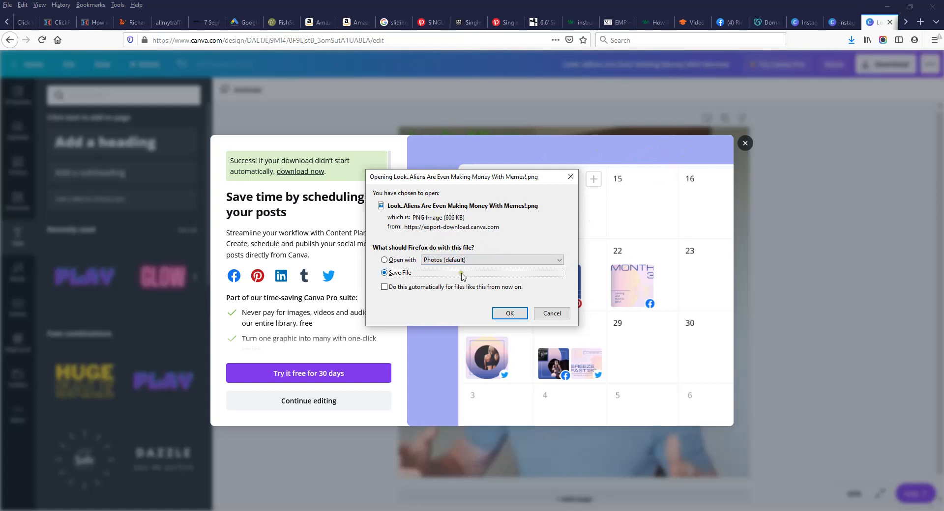
Step: Save the downloaded PNG file and close Canva's download-success popup
left_click(510, 313)
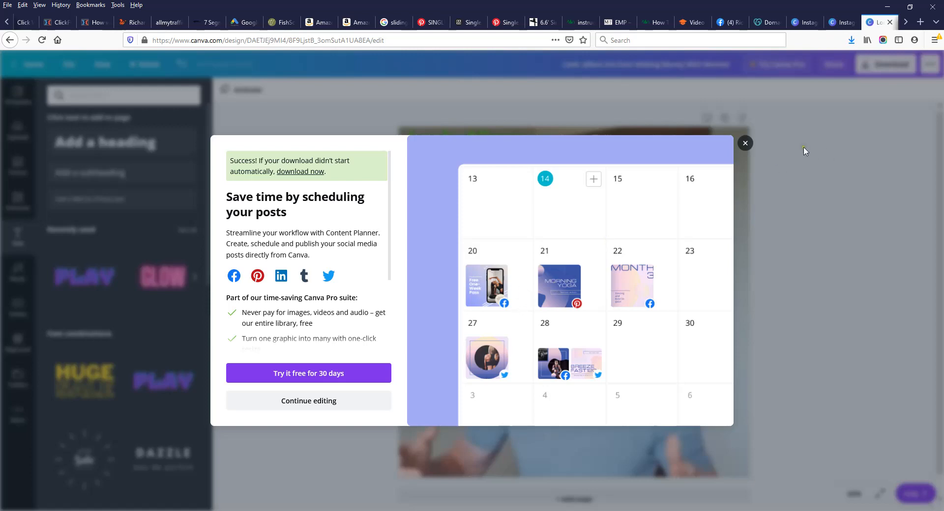
left_click(745, 143)
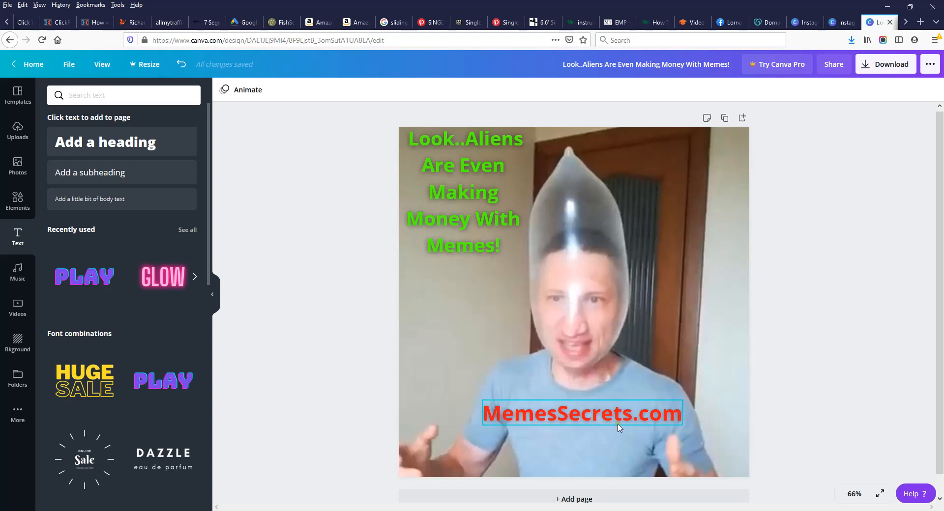
left_click(733, 23)
scroll(525, 343, "up", 10)
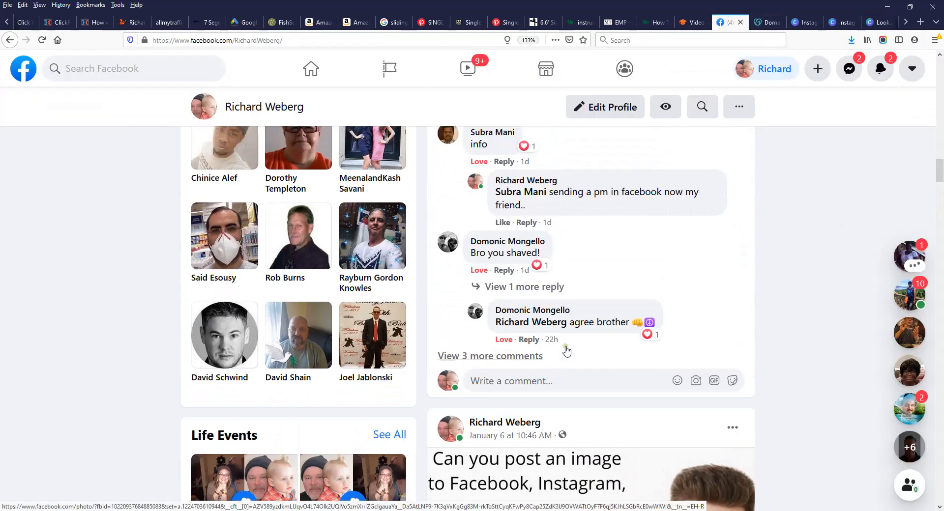
scroll(565, 349, "up", 15)
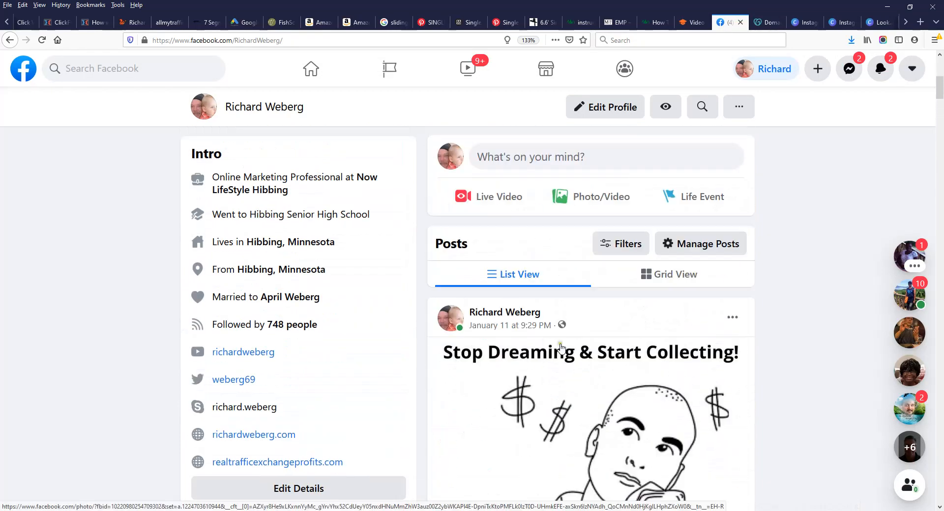
scroll(589, 271, "up", 5)
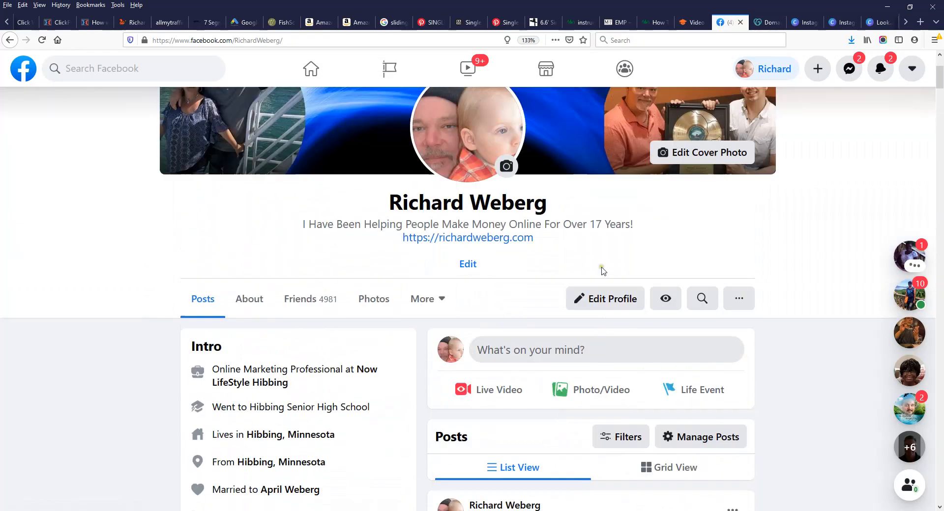
scroll(561, 270, "down", 7)
scroll(564, 270, "up", 7)
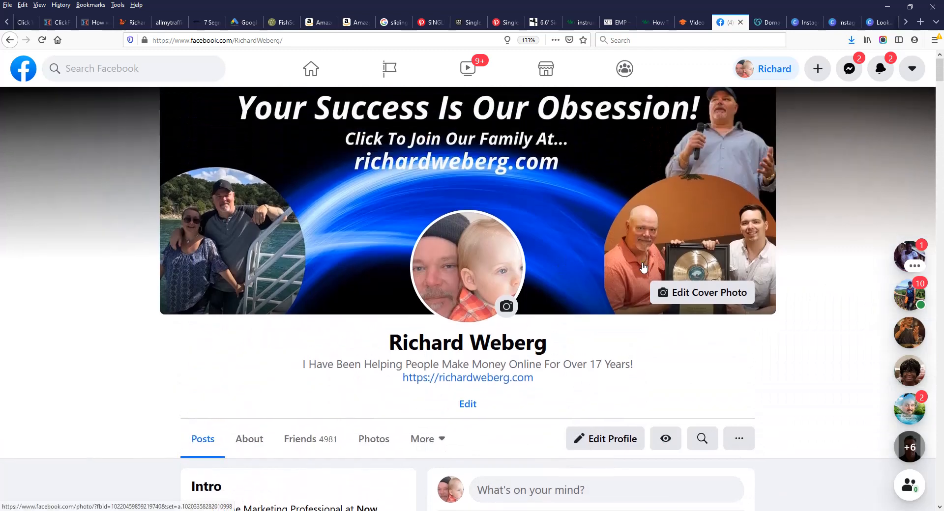
scroll(643, 267, "down", 3)
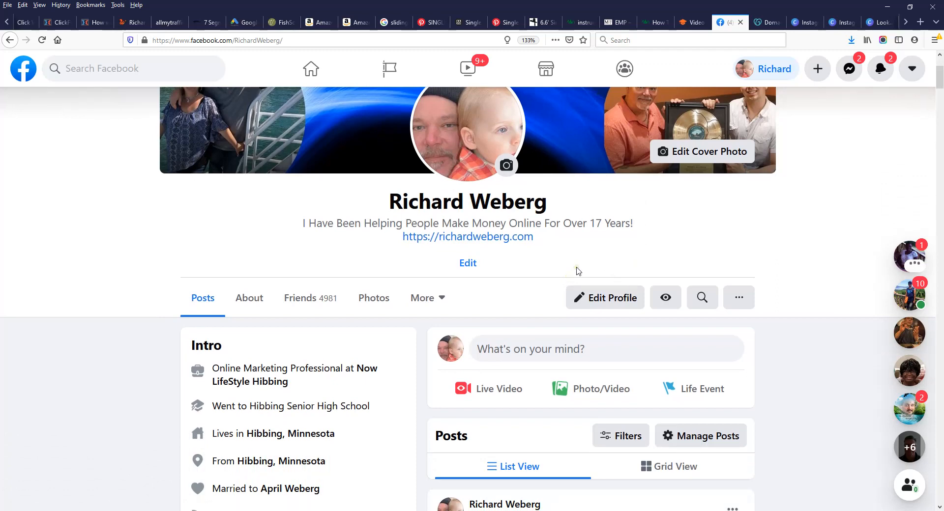
scroll(576, 272, "down", 5)
scroll(577, 273, "down", 4)
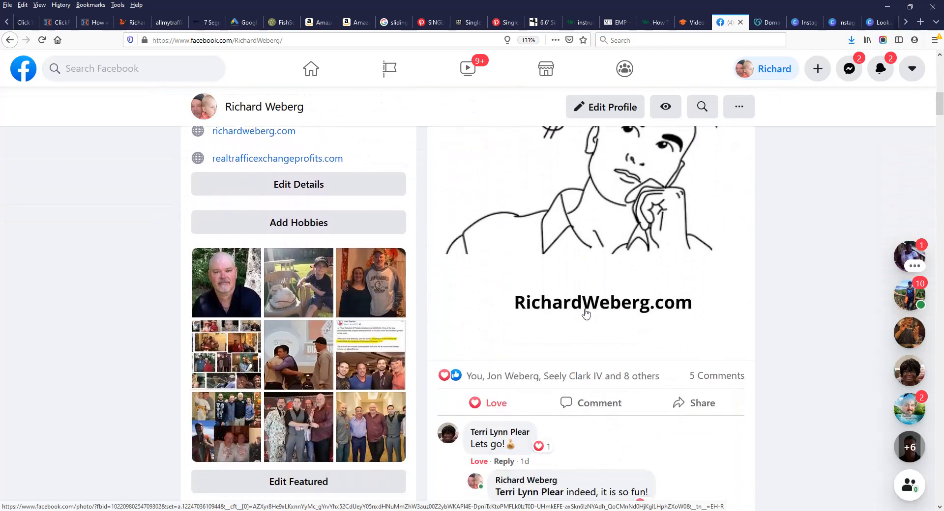
scroll(592, 393, "up", 3)
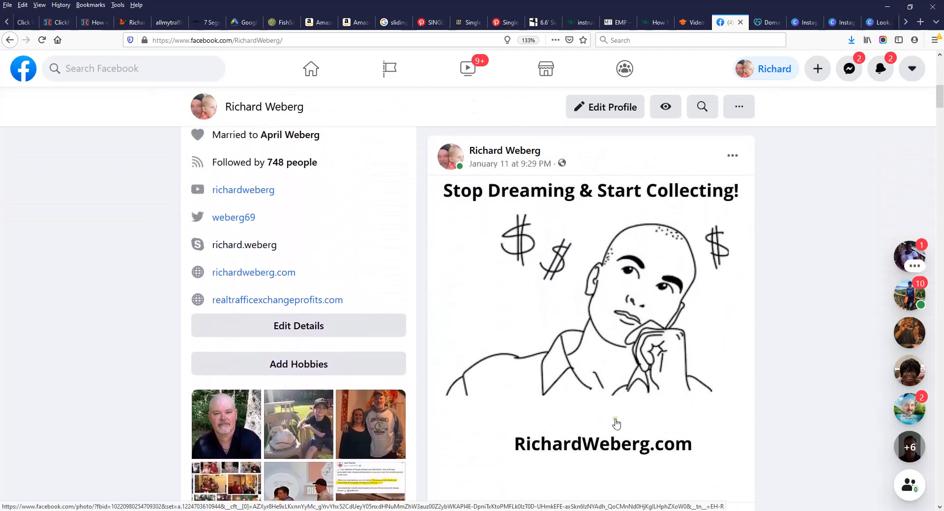
scroll(616, 422, "down", 3)
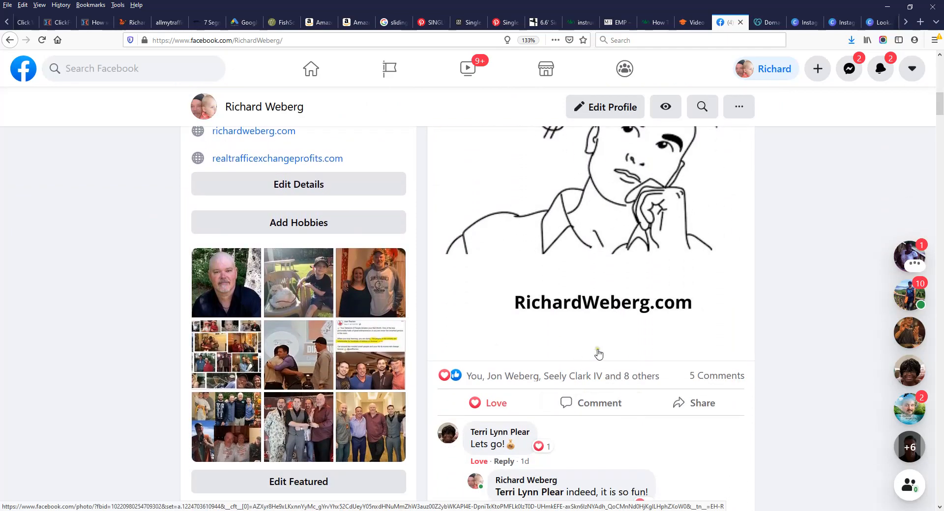
scroll(597, 353, "down", 18)
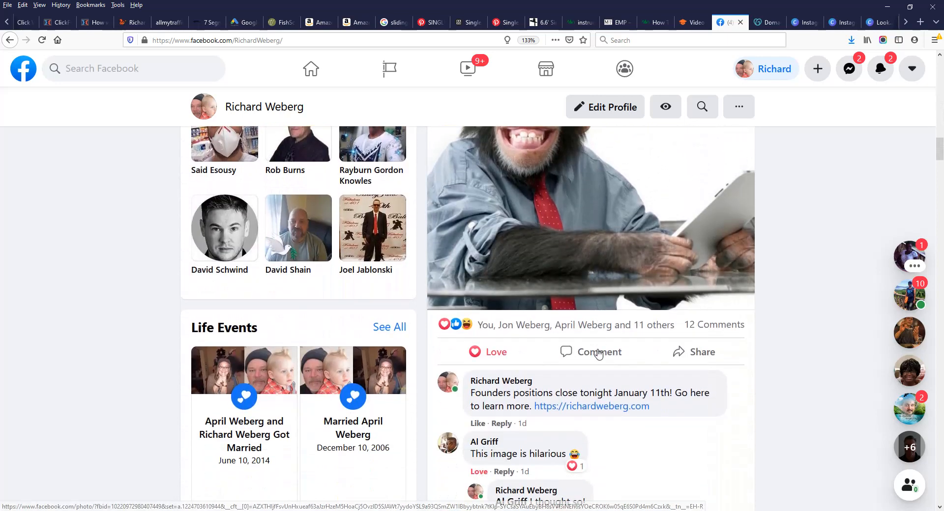
scroll(654, 344, "down", 12)
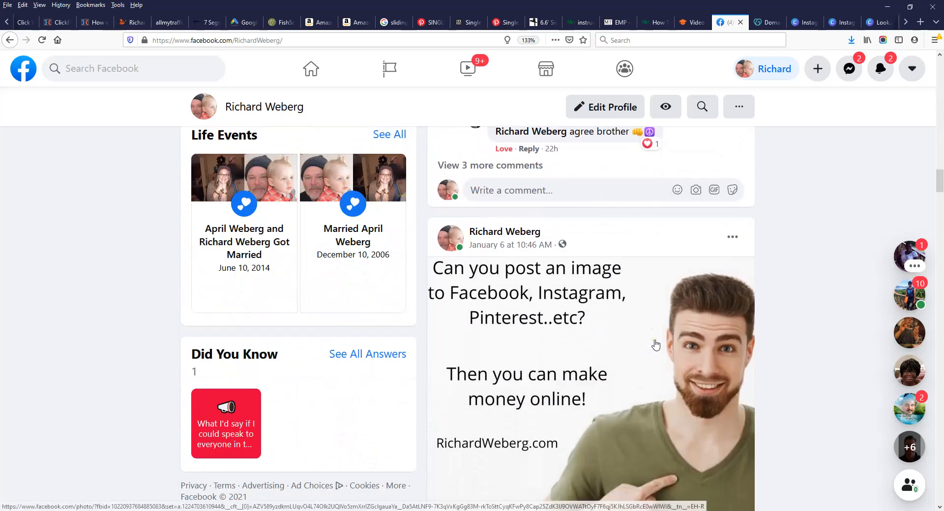
scroll(655, 345, "down", 7)
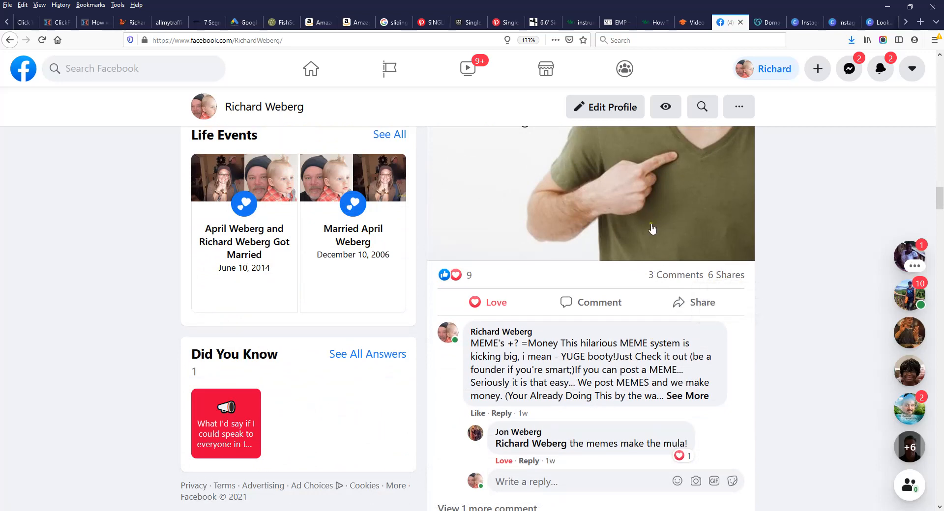
scroll(650, 226, "up", 5)
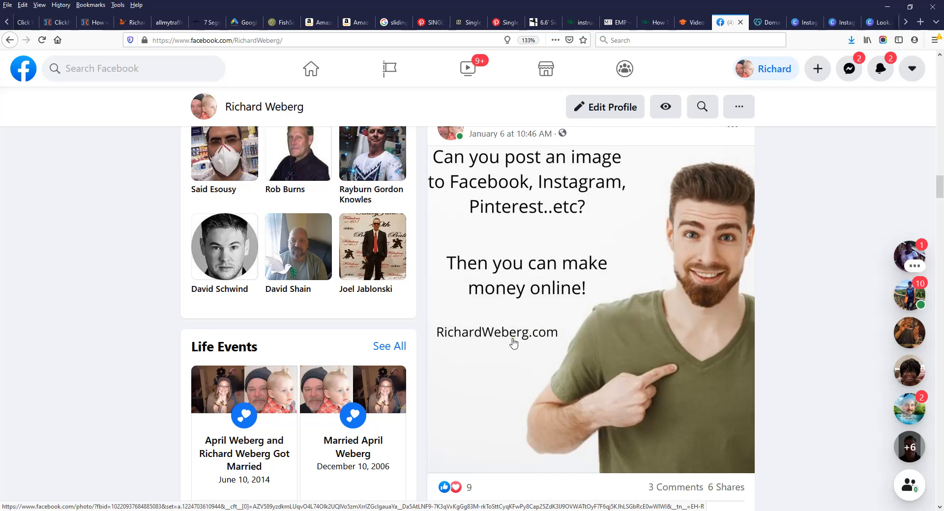
scroll(608, 319, "down", 1)
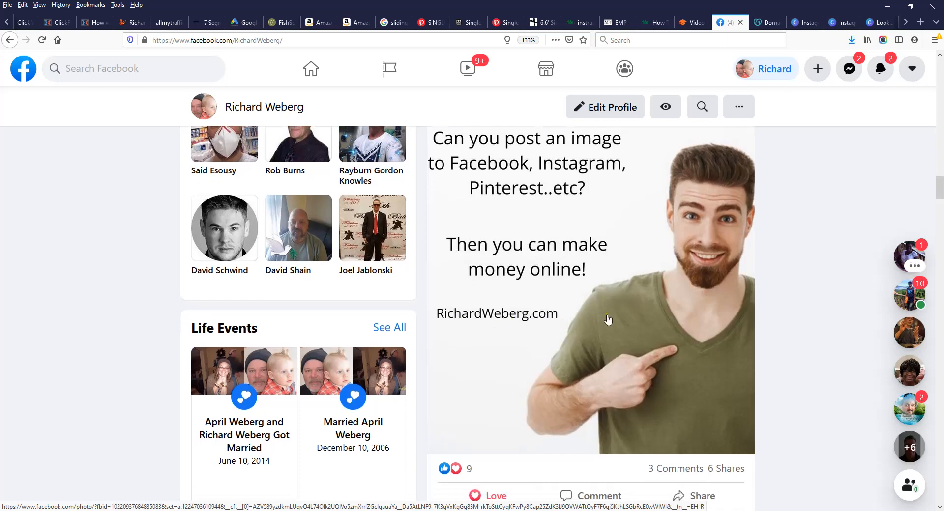
scroll(658, 360, "down", 4)
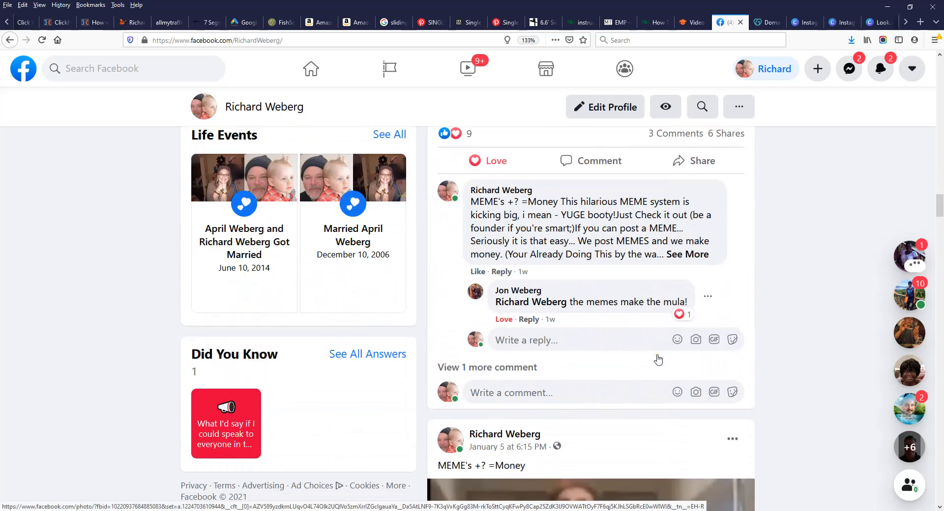
scroll(658, 359, "down", 5)
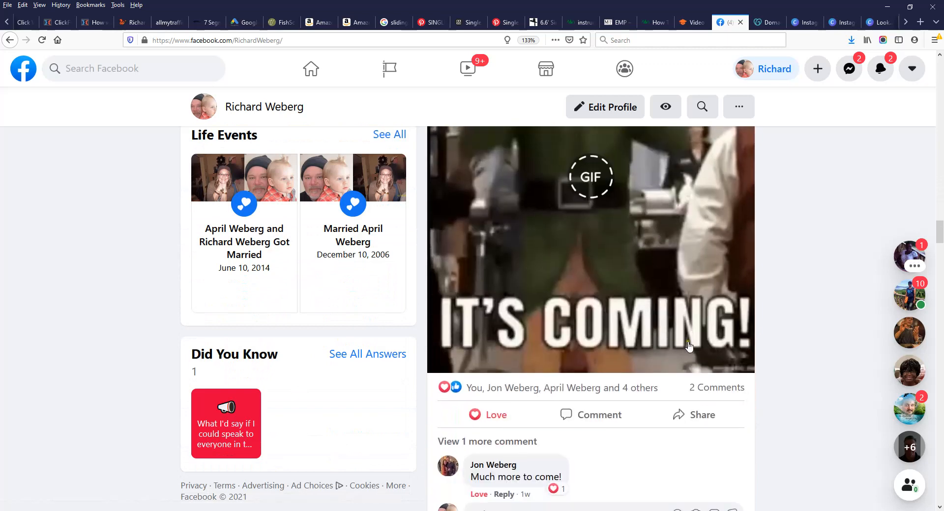
scroll(689, 346, "down", 15)
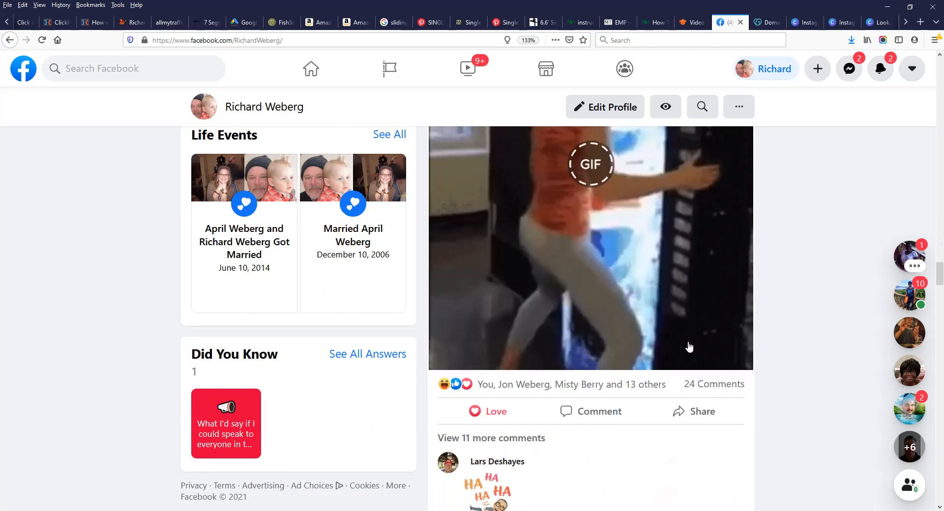
scroll(689, 346, "down", 12)
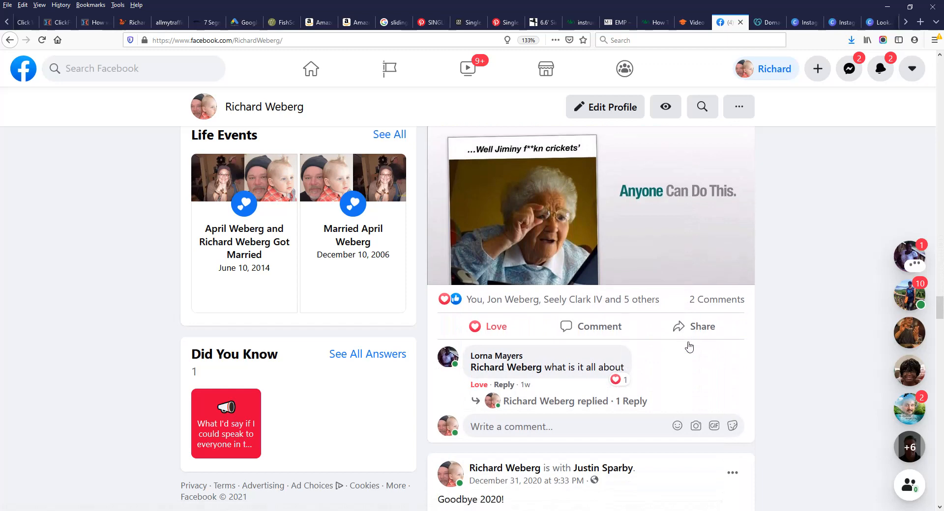
scroll(688, 347, "down", 10)
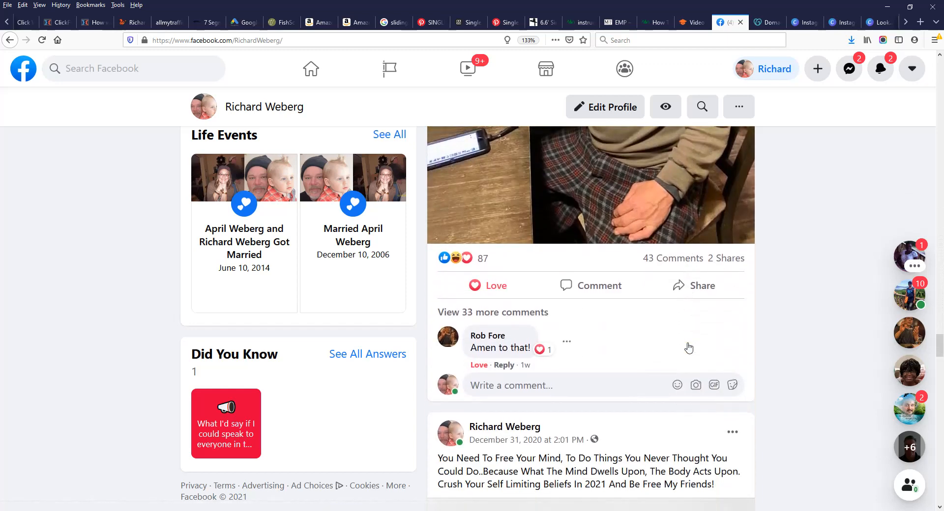
scroll(704, 287, "down", 12)
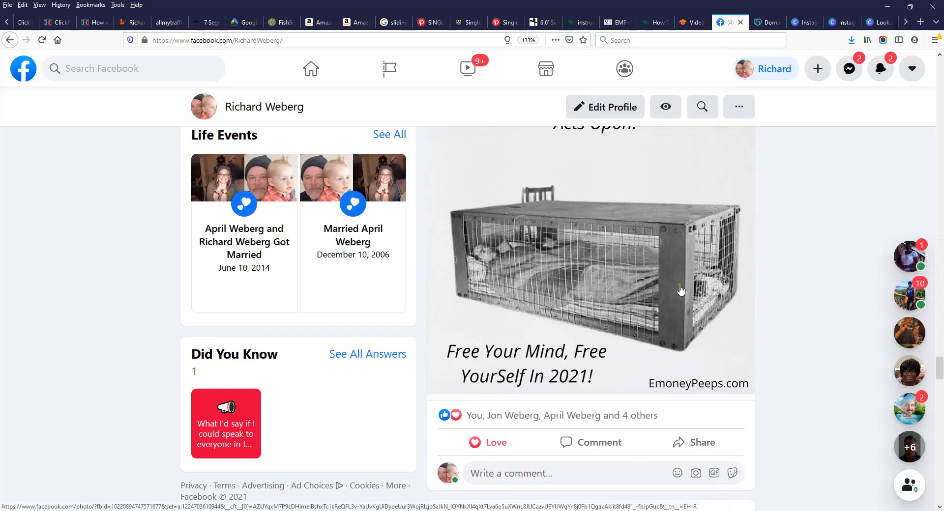
scroll(681, 290, "down", 7)
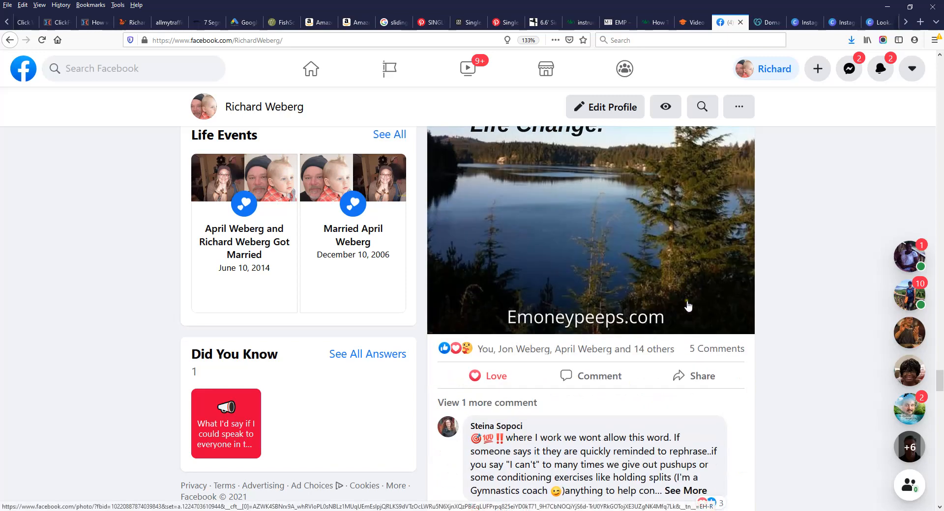
scroll(646, 349, "down", 4)
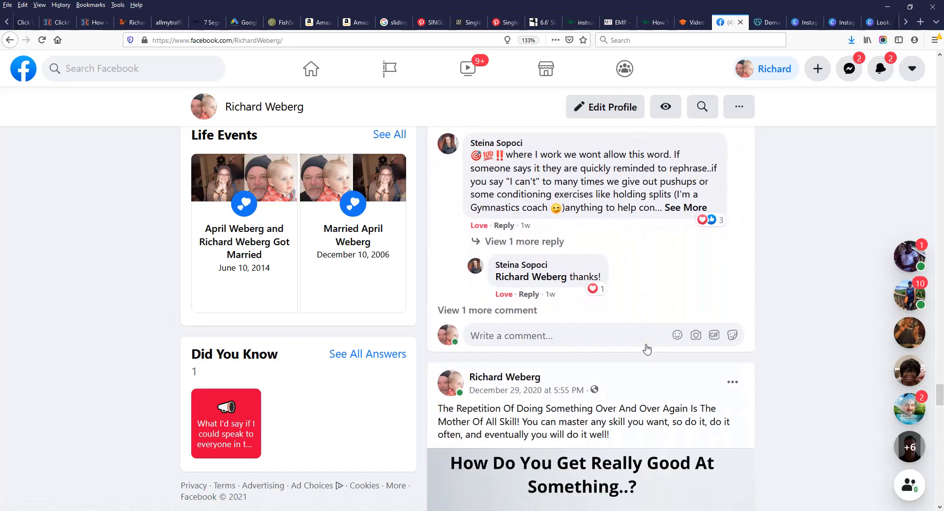
scroll(646, 349, "down", 4)
scroll(647, 348, "up", 15)
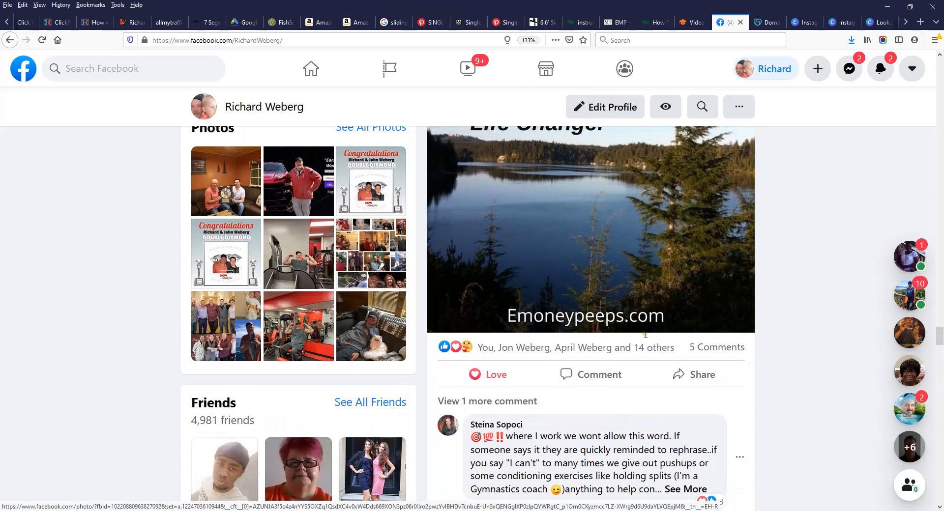
scroll(622, 307, "up", 20)
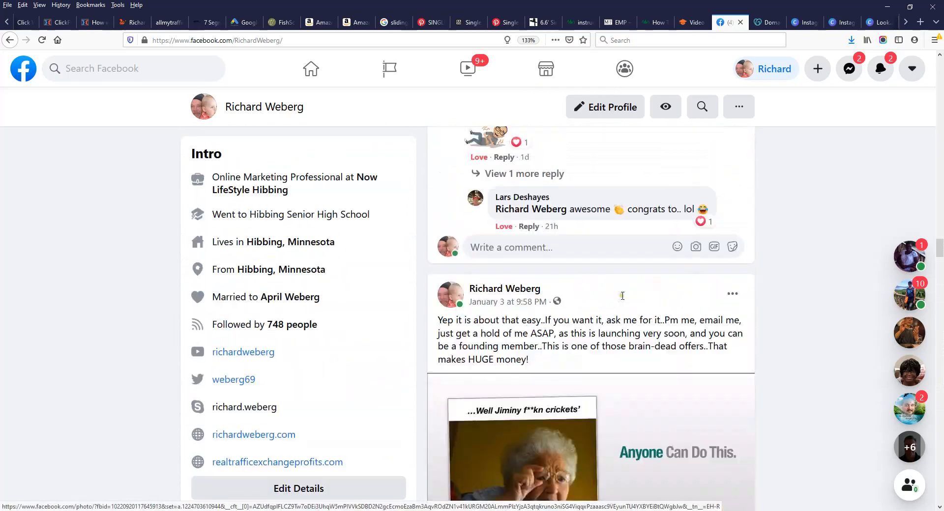
scroll(620, 281, "up", 15)
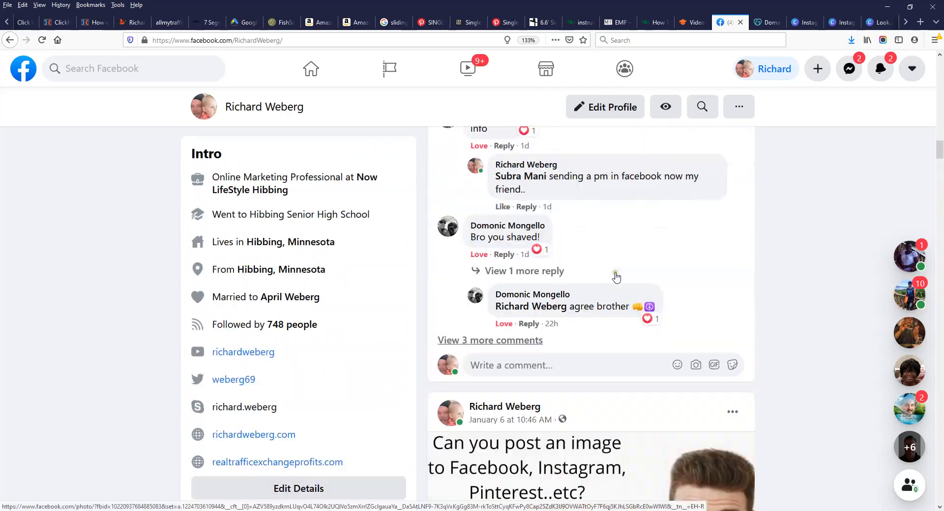
scroll(637, 280, "up", 5)
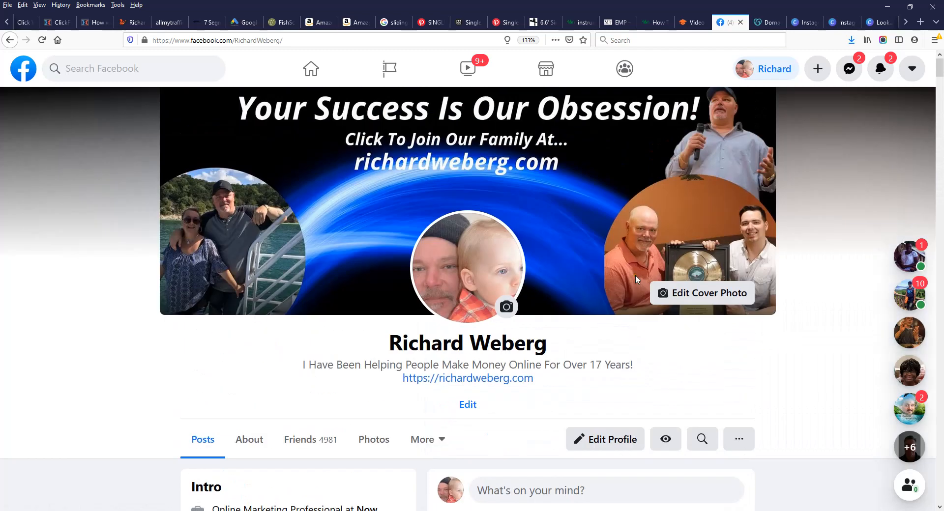
scroll(781, 253, "down", 5)
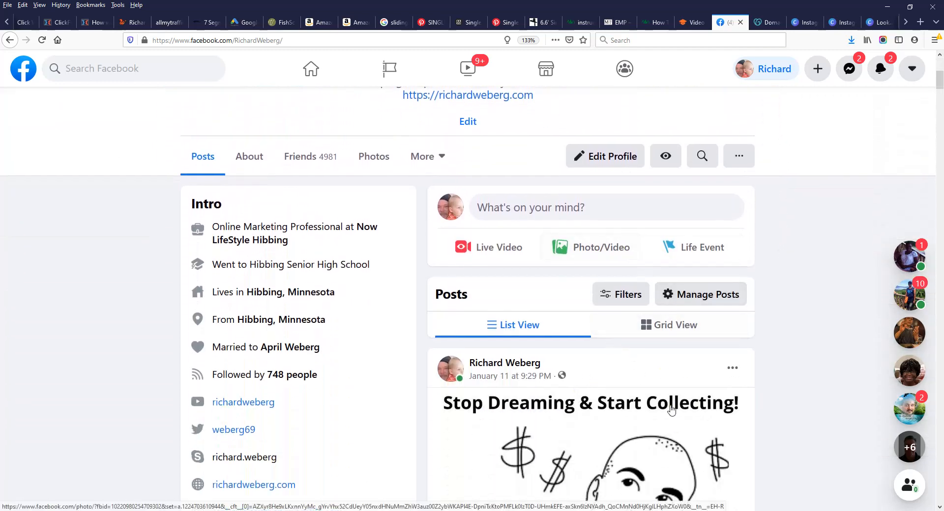
scroll(671, 409, "down", 2)
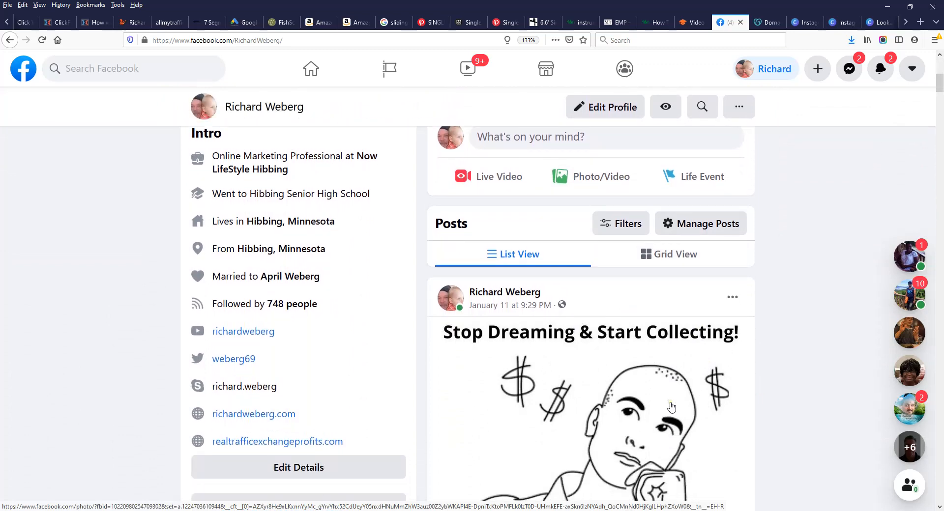
scroll(672, 408, "up", 1)
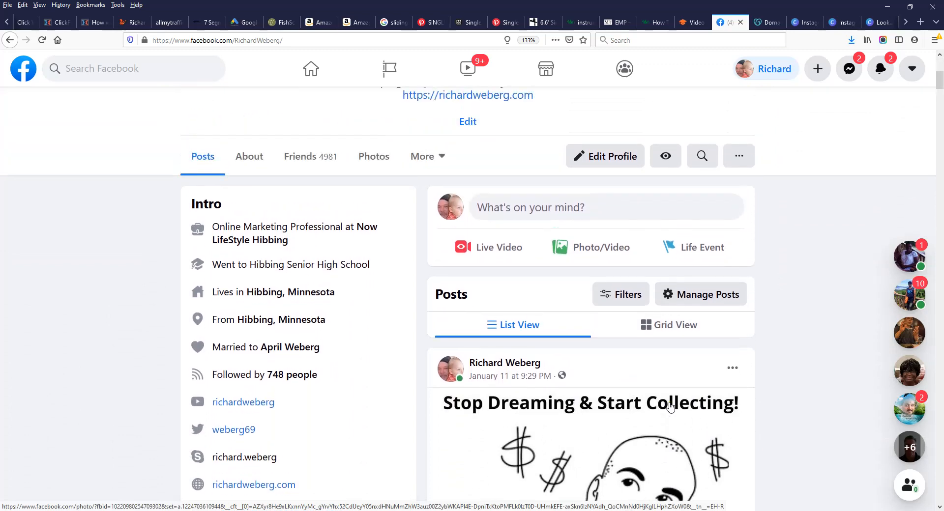
scroll(671, 408, "down", 2)
scroll(671, 406, "down", 2)
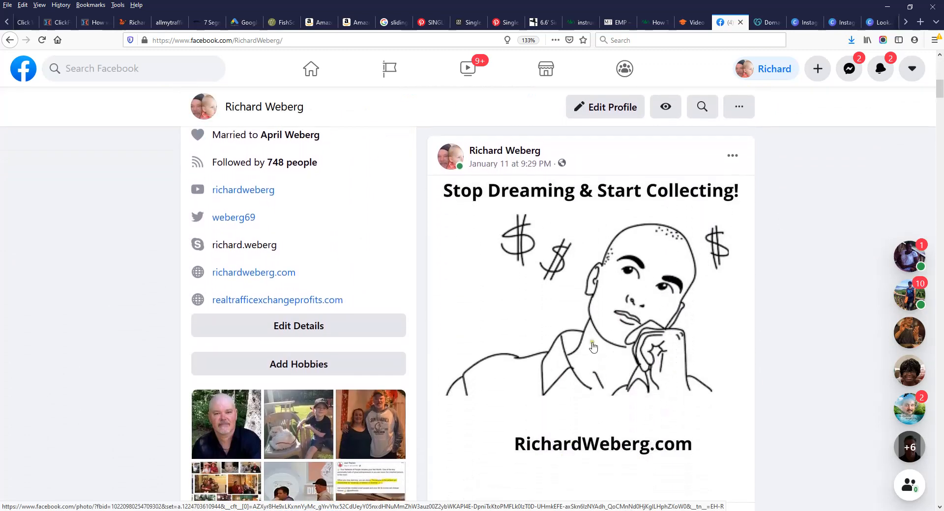
scroll(707, 338, "down", 10)
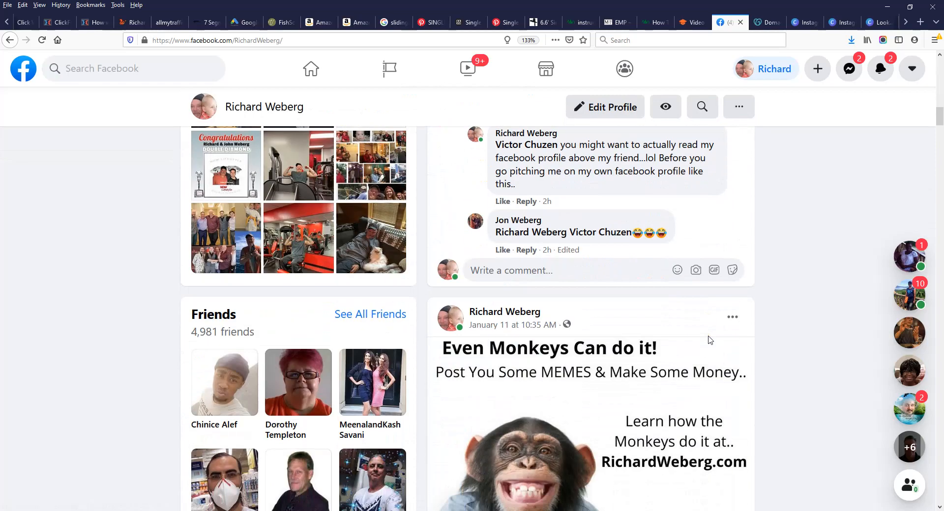
scroll(709, 339, "down", 3)
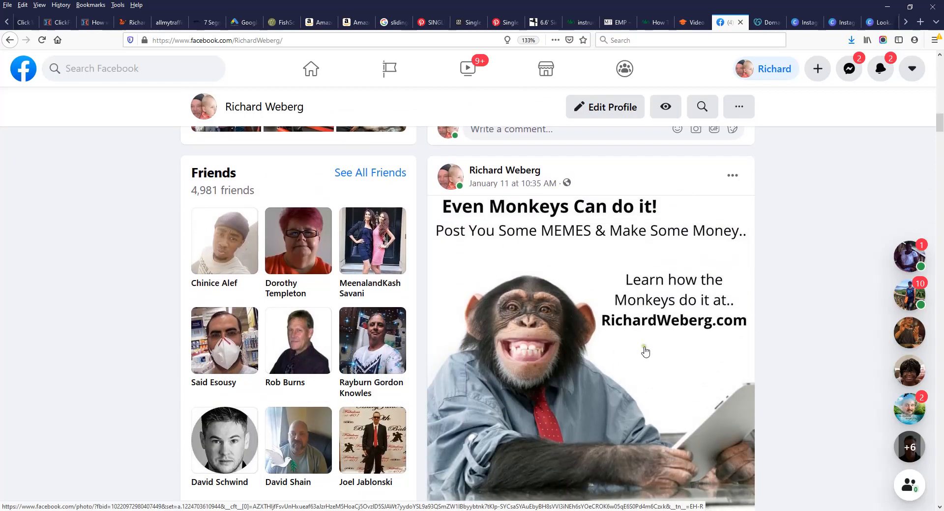
scroll(644, 351, "down", 9)
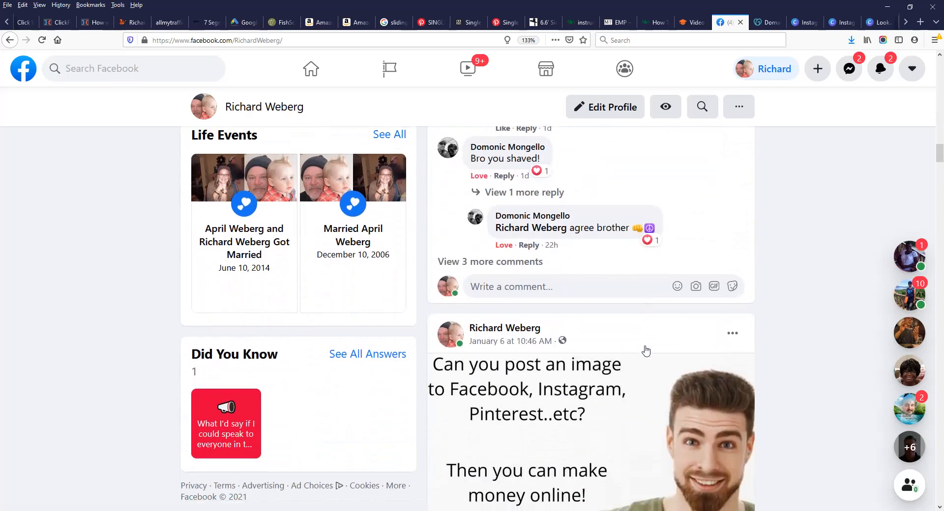
scroll(645, 350, "down", 16)
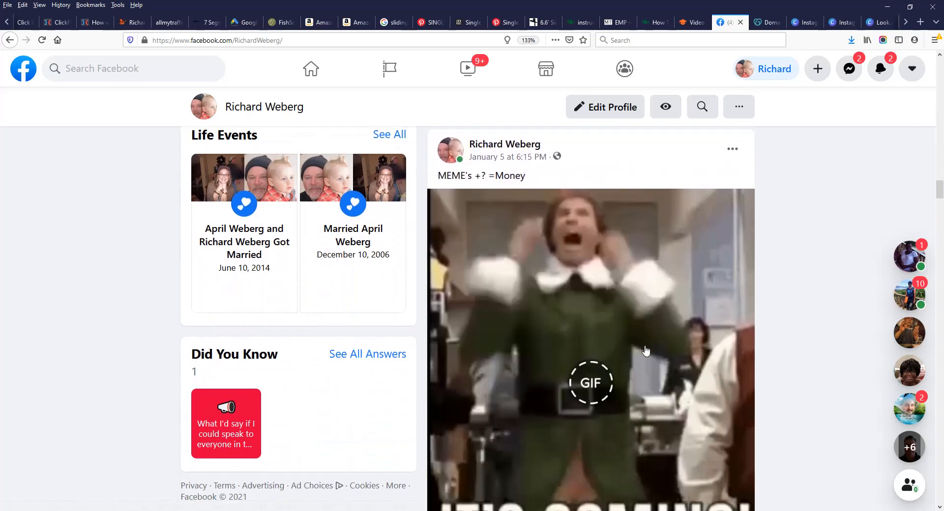
scroll(646, 350, "down", 13)
scroll(645, 346, "up", 13)
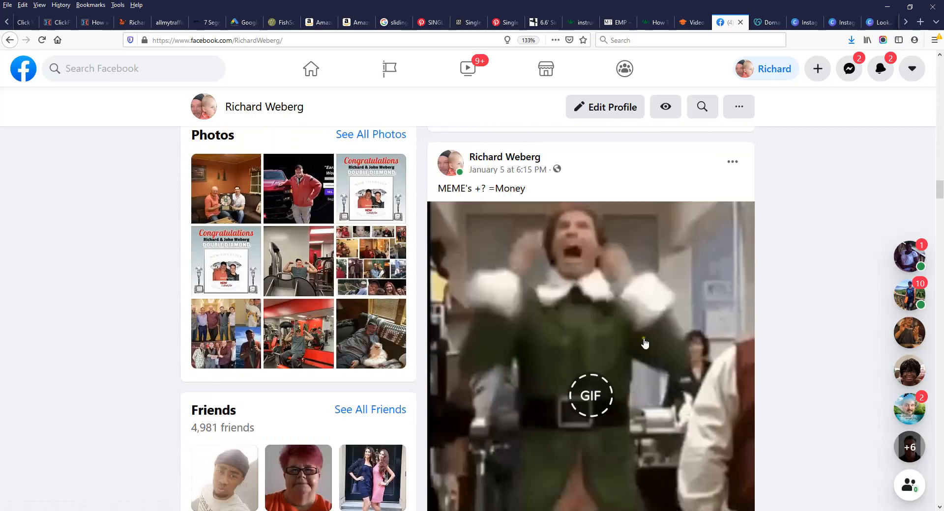
scroll(645, 343, "up", 20)
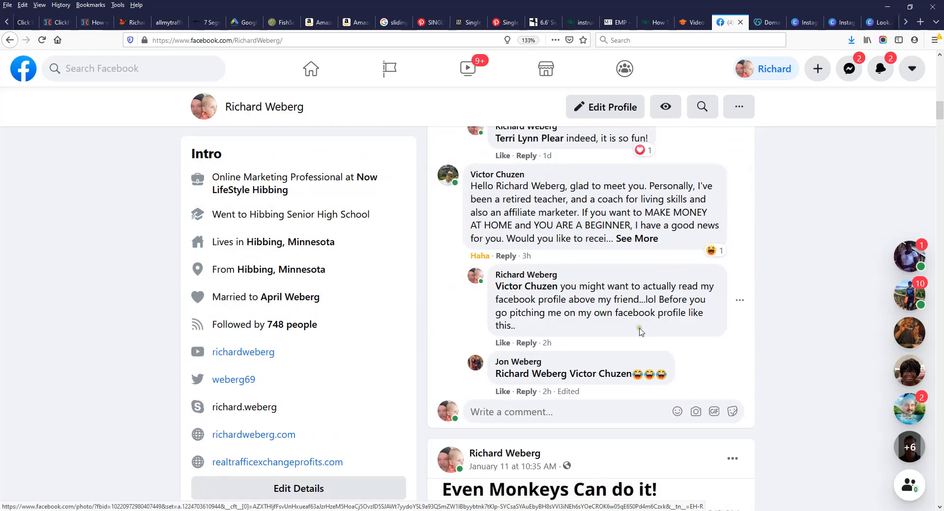
scroll(640, 331, "up", 20)
scroll(638, 328, "down", 4)
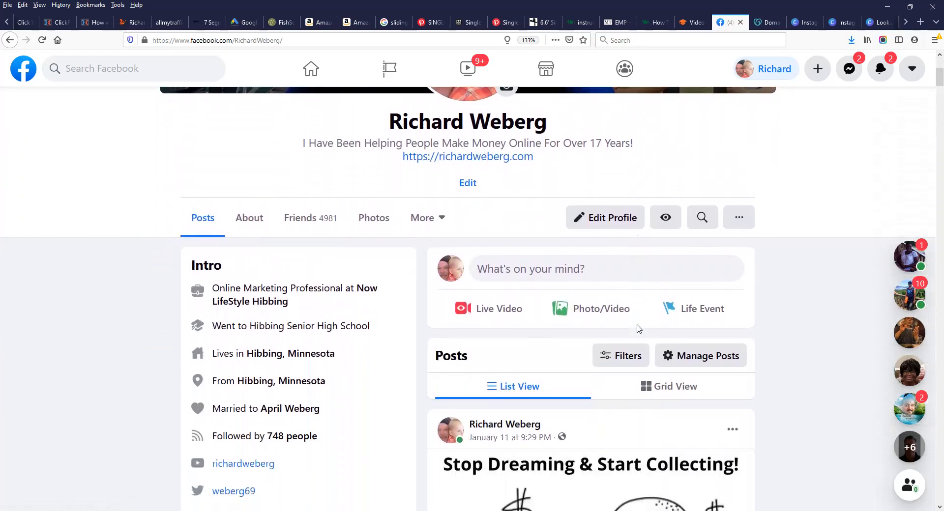
scroll(638, 328, "down", 2)
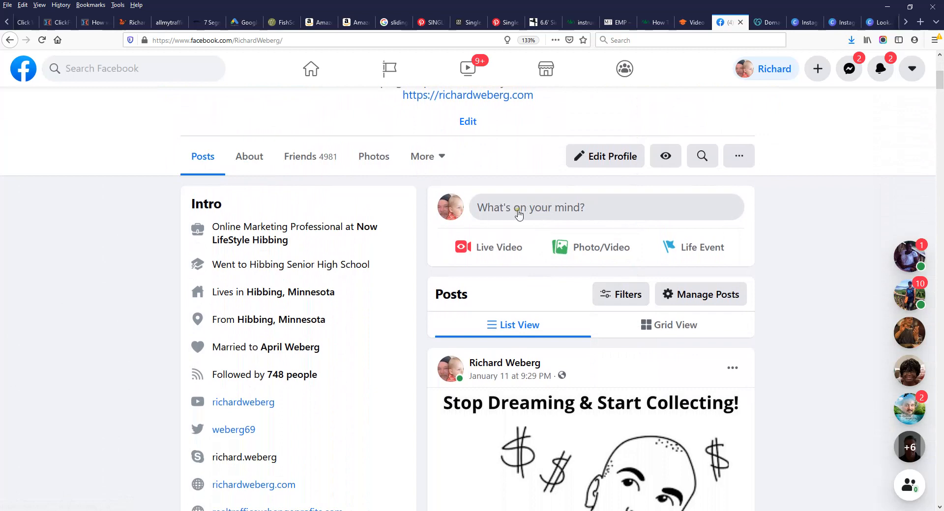
left_click(538, 209)
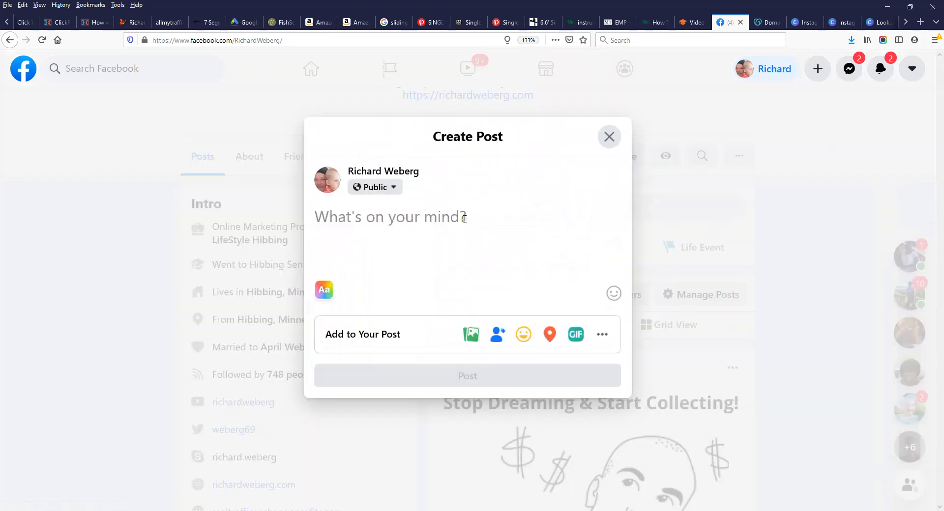
Step: Attach the Look..Aliens meme PNG from Downloads to a new Facebook post and publish it
left_click(471, 338)
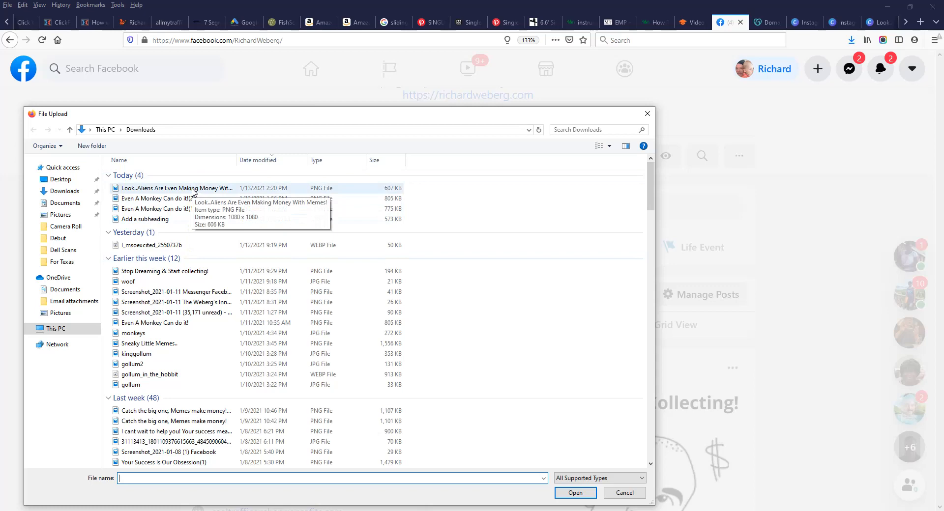
double_click(192, 190)
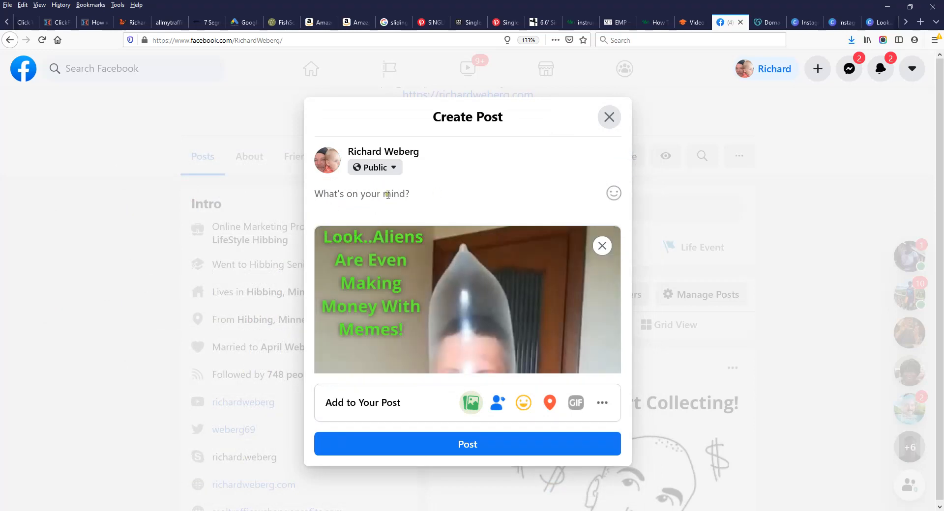
left_click(388, 196)
scroll(514, 298, "down", 4)
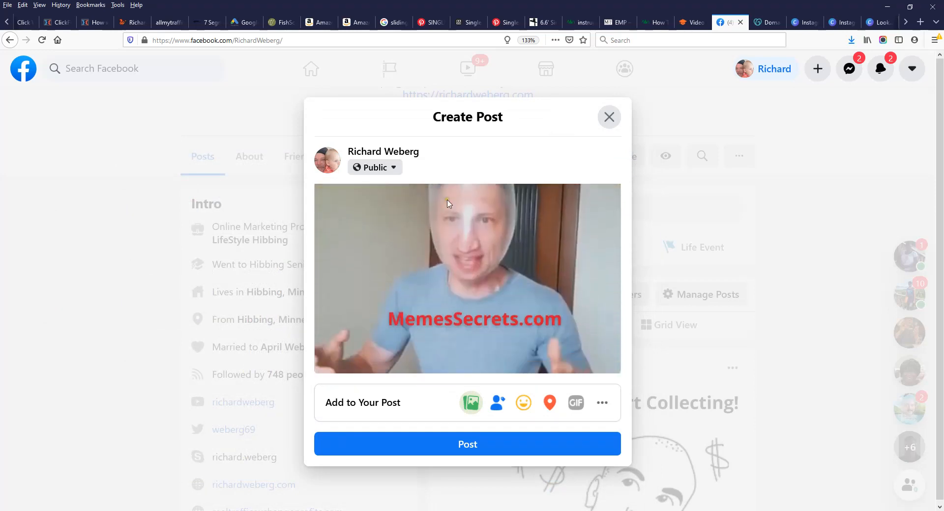
scroll(515, 298, "up", 3)
scroll(514, 298, "down", 2)
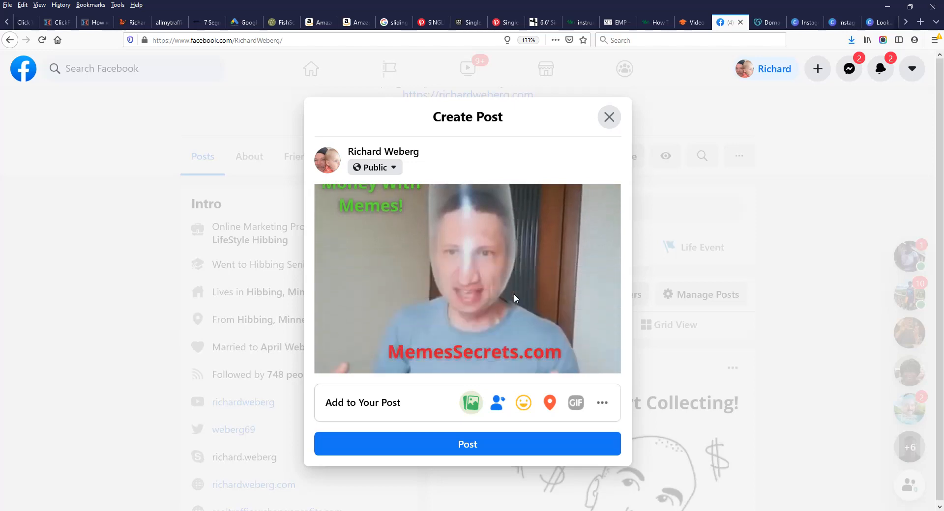
scroll(514, 298, "up", 1)
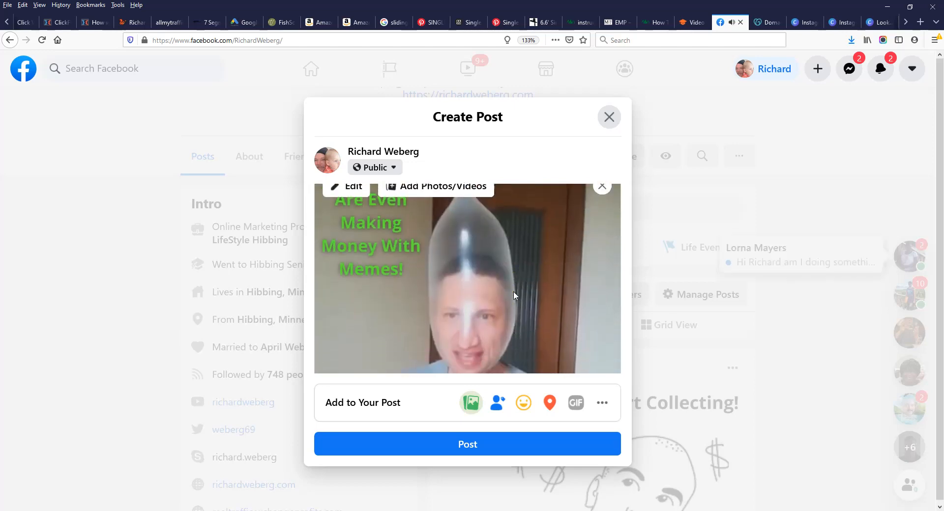
left_click(468, 446)
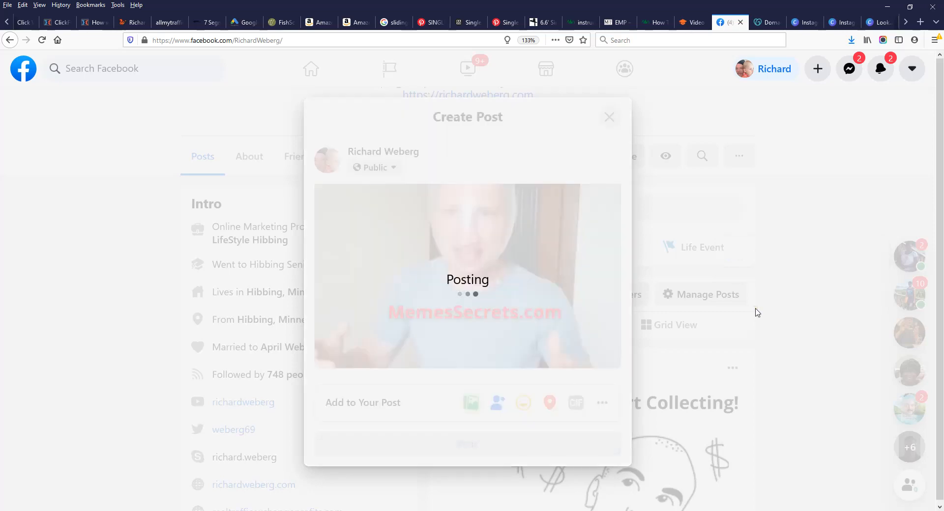
scroll(695, 320, "down", 1)
scroll(695, 320, "down", 5)
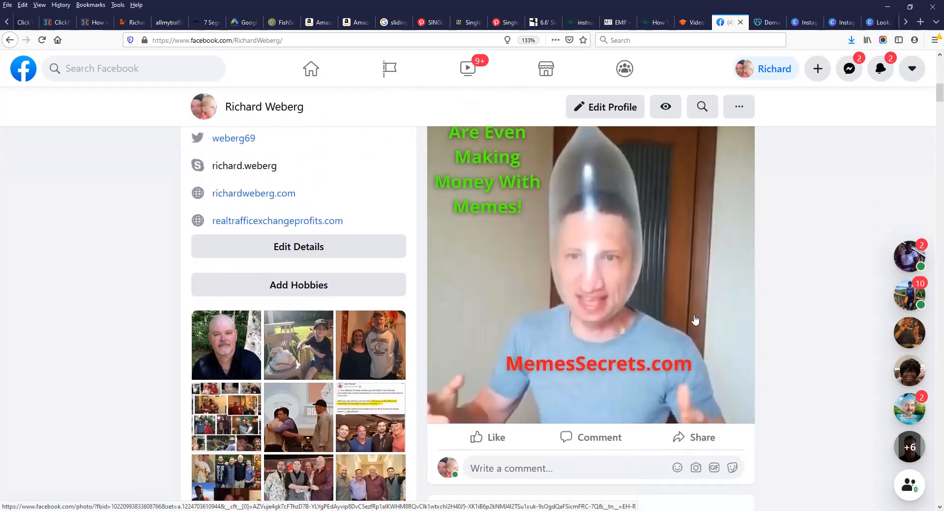
Step: Review the published aliens meme post on Facebook, then minimise the browser to show the desktop
scroll(708, 305, "up", 2)
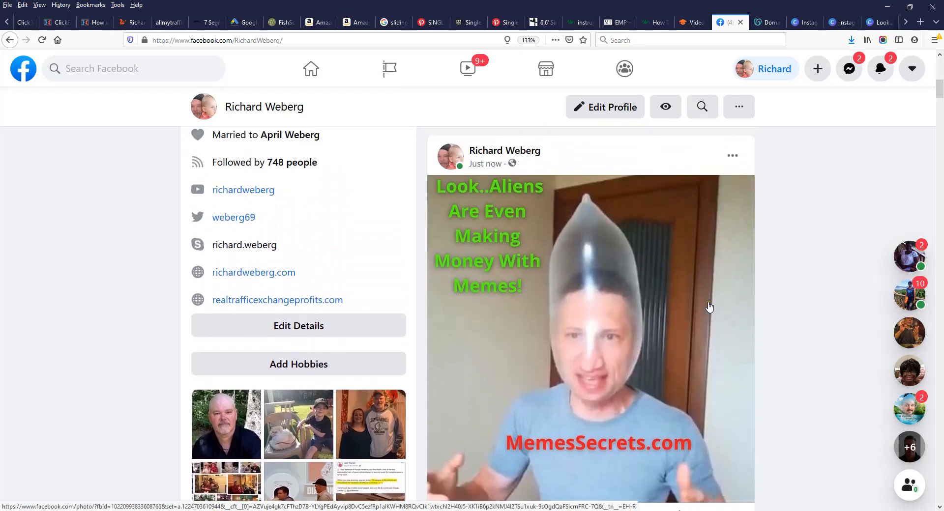
scroll(708, 308, "down", 2)
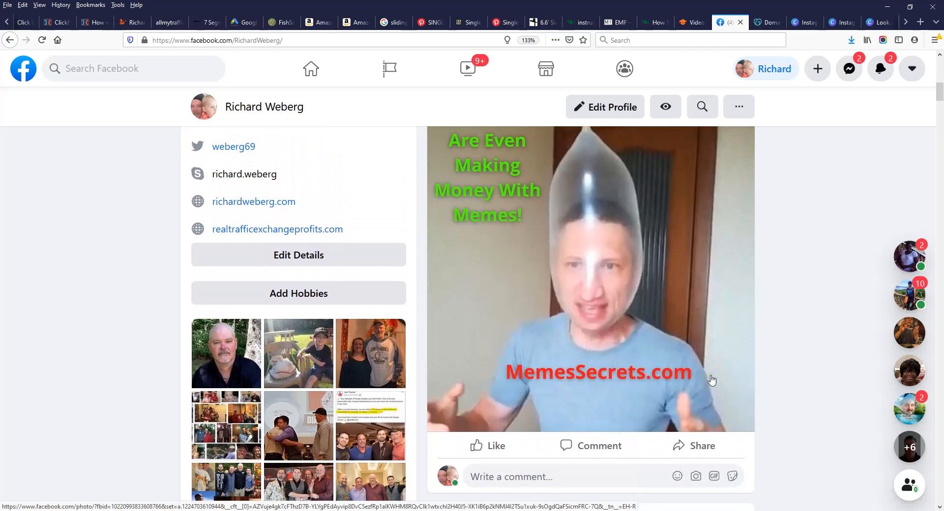
scroll(710, 379, "down", 2)
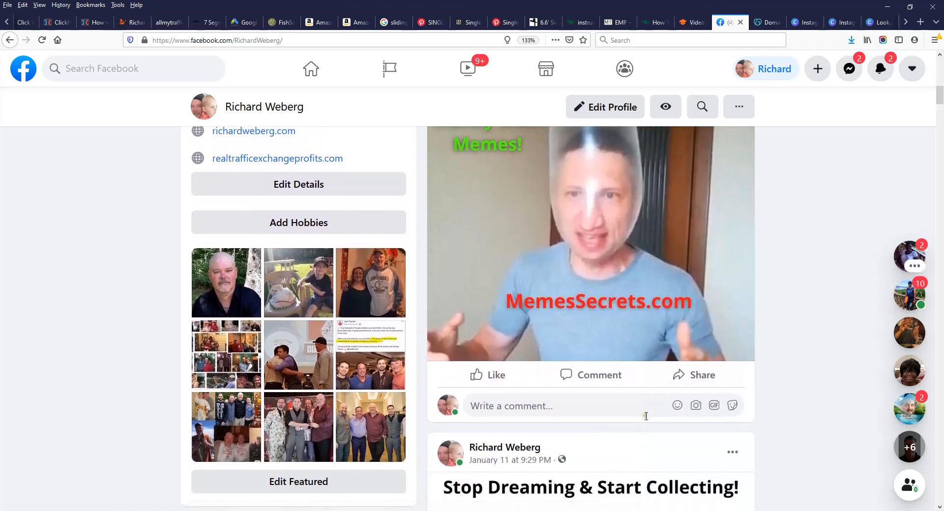
scroll(646, 416, "up", 4)
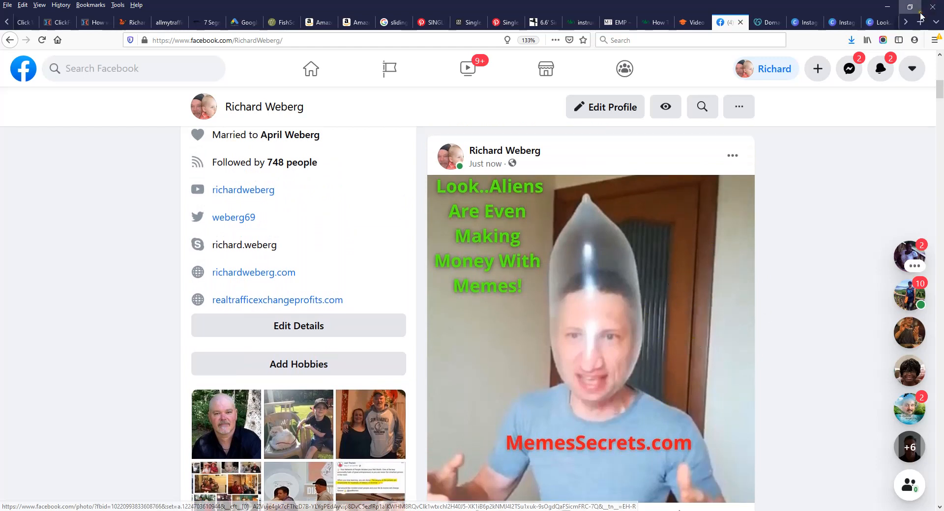
left_click(891, 9)
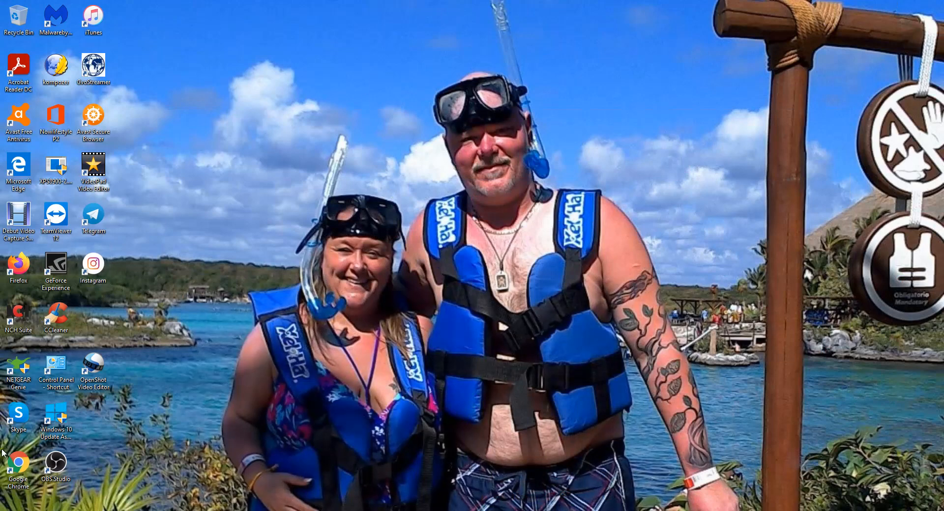
double_click(18, 462)
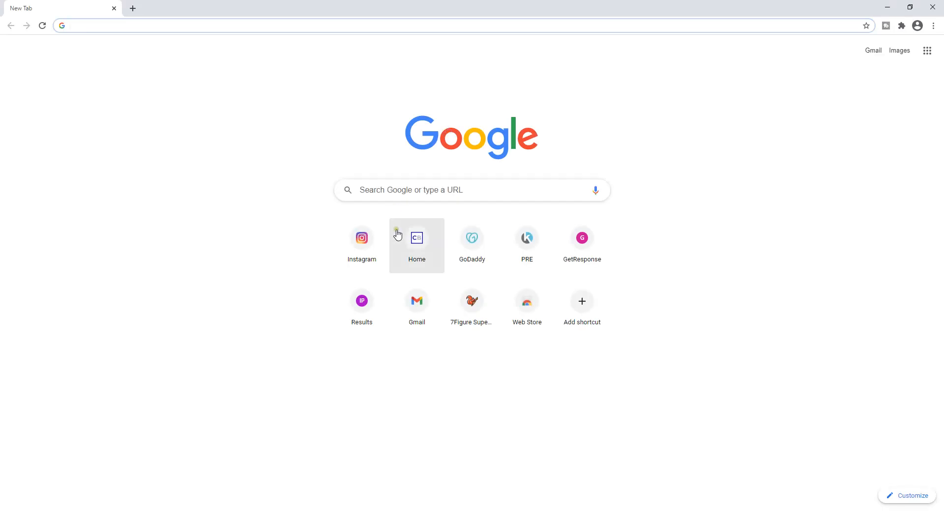
left_click(366, 237)
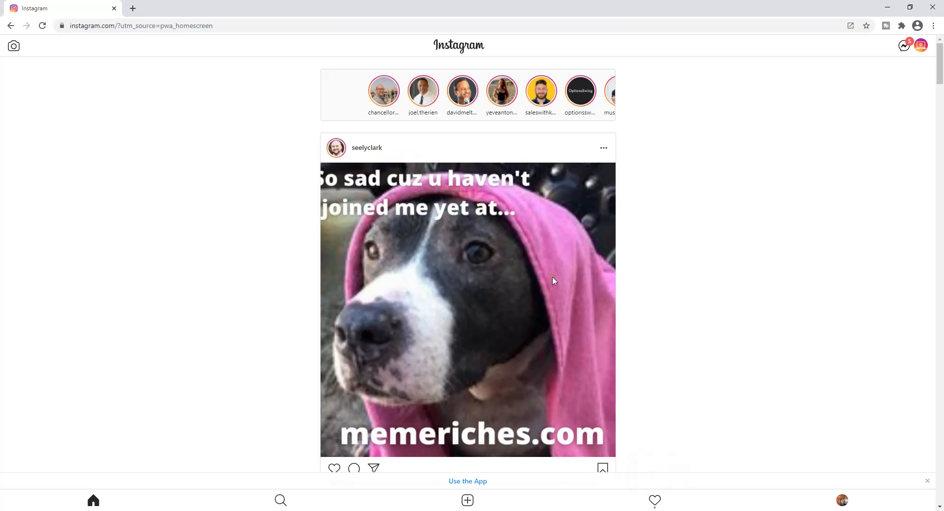
scroll(532, 281, "down", 1)
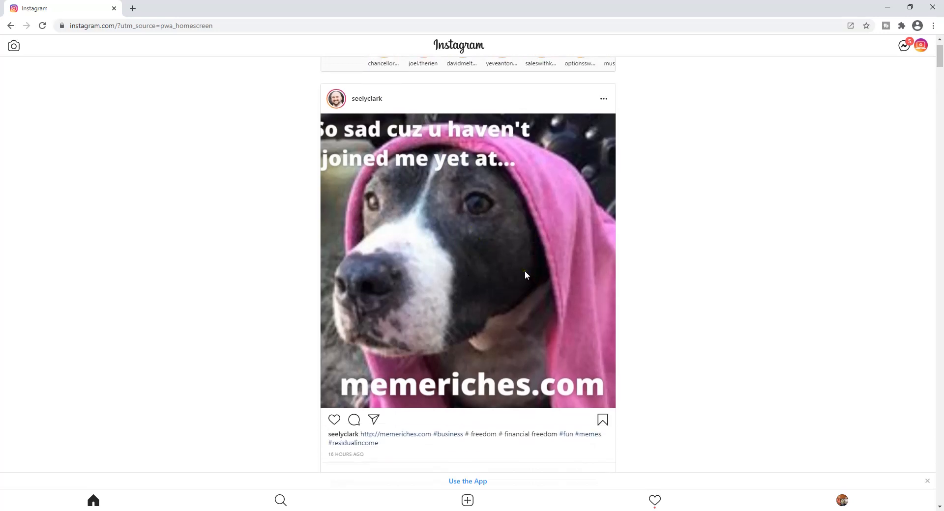
scroll(543, 270, "down", 6)
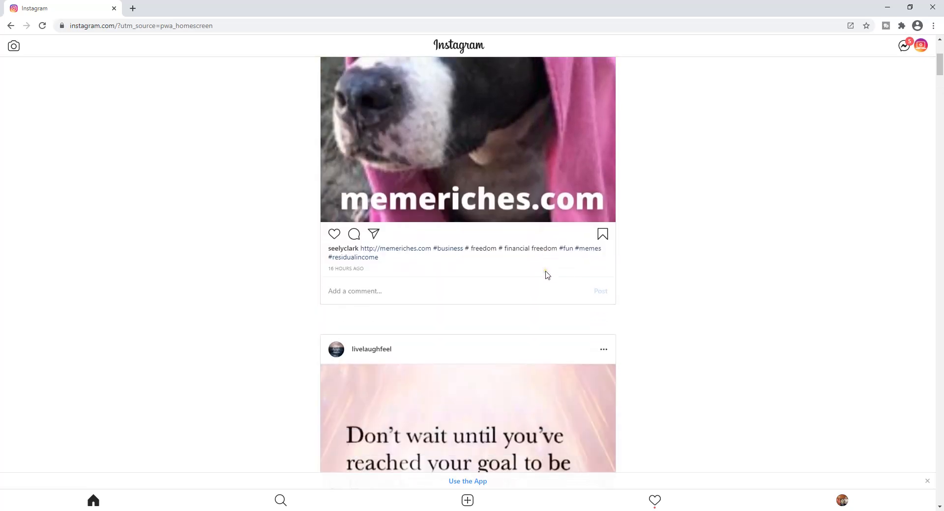
scroll(545, 275, "down", 11)
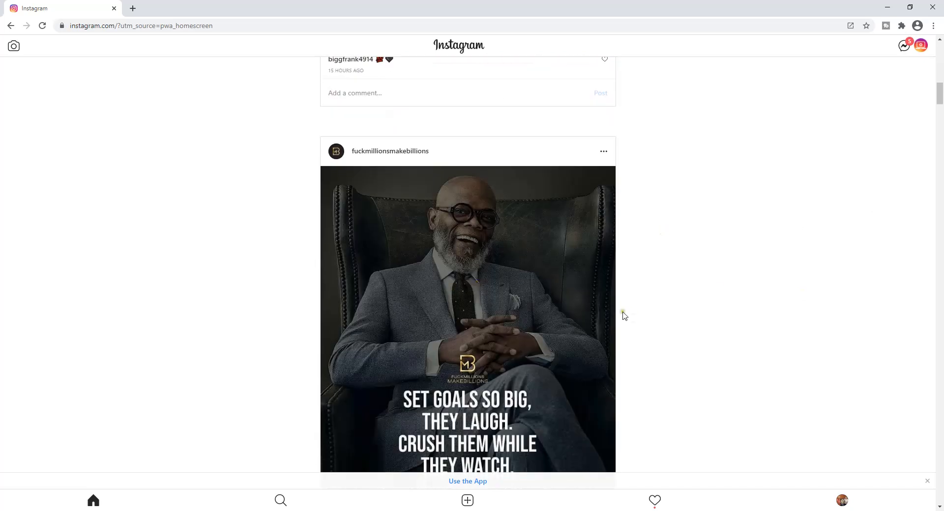
scroll(624, 316, "up", 5)
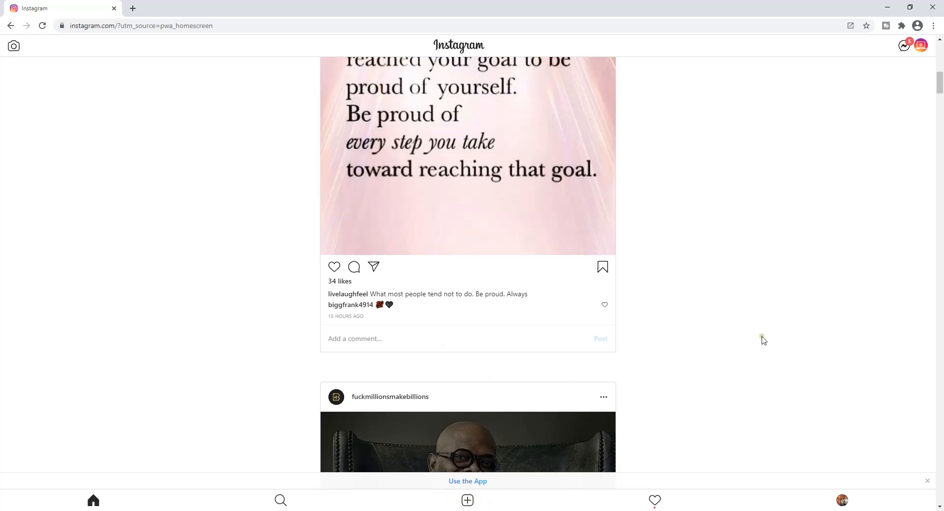
Step: Start a new Instagram post using the Look..Aliens meme image from Downloads
left_click(467, 501)
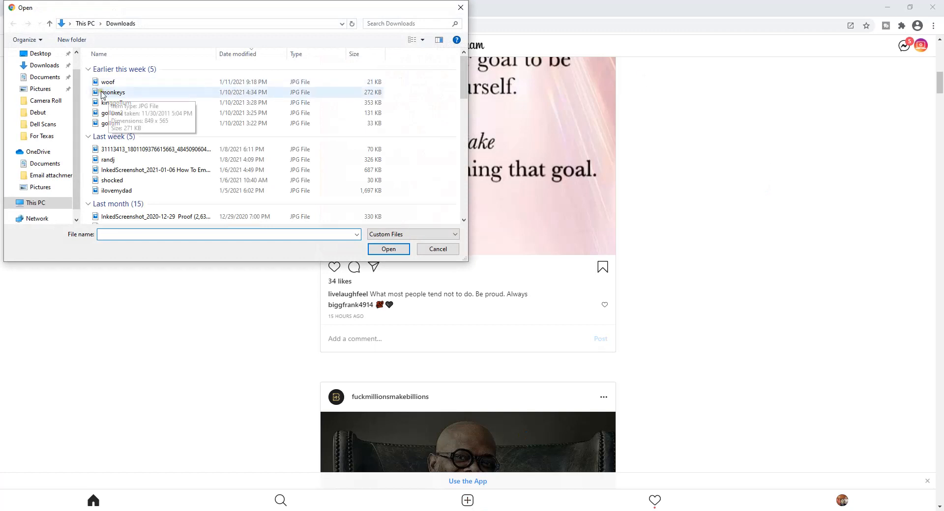
left_click(42, 68)
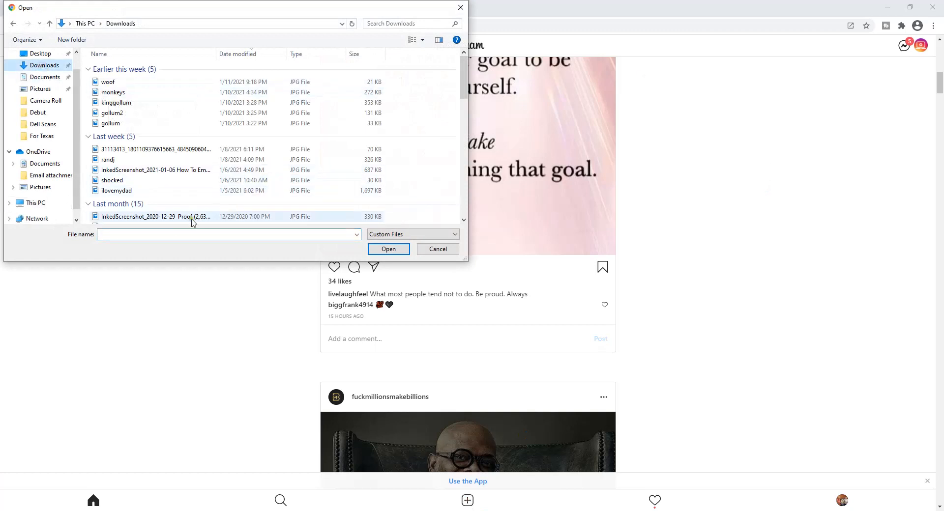
left_click(131, 235)
left_click(132, 235)
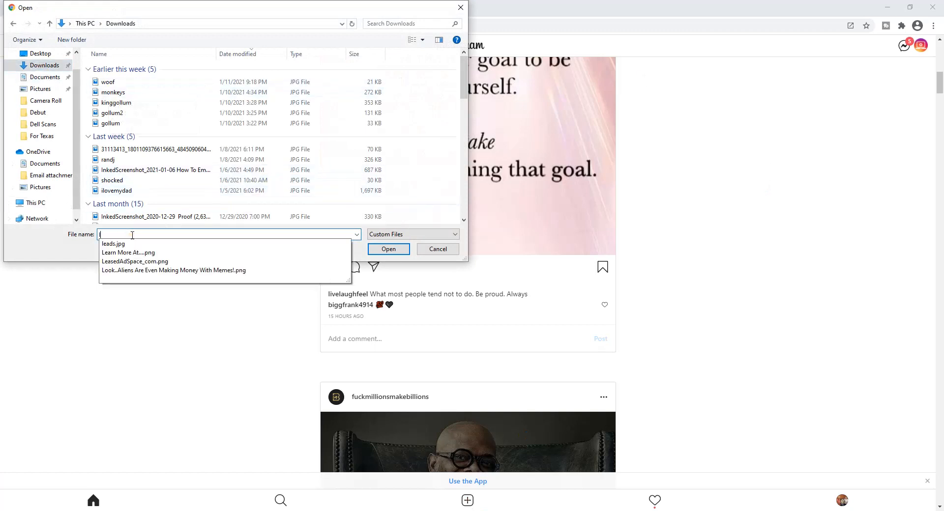
left_click(141, 270)
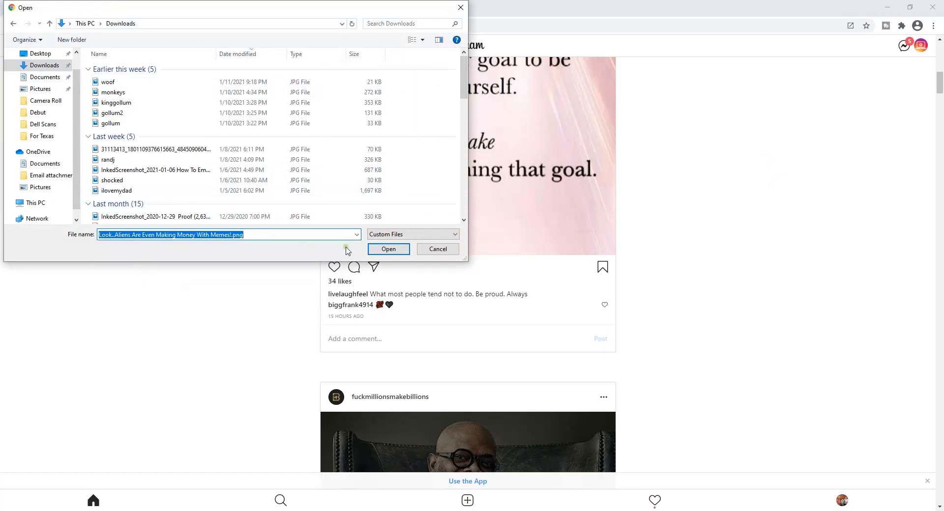
left_click(388, 249)
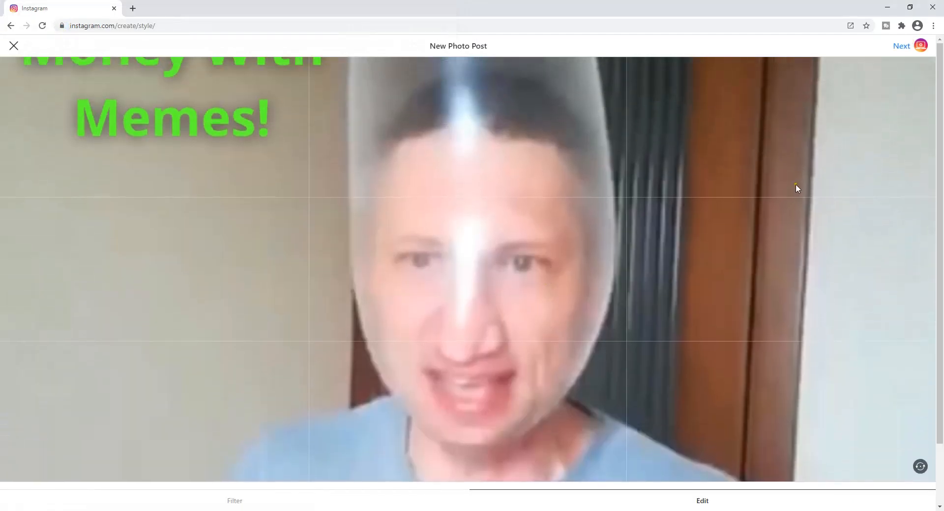
Step: Caption the post 'This is so easy even Aliens can do it!'
left_click(902, 45)
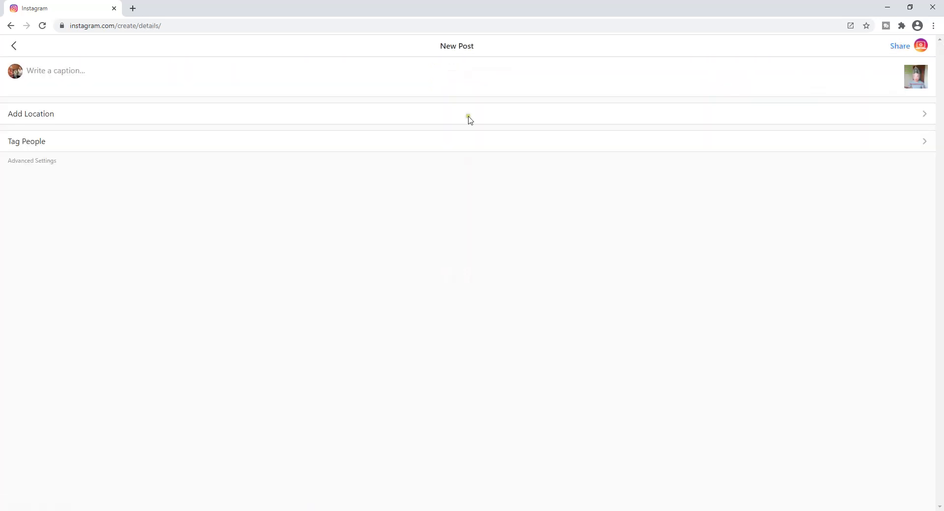
left_click(79, 74)
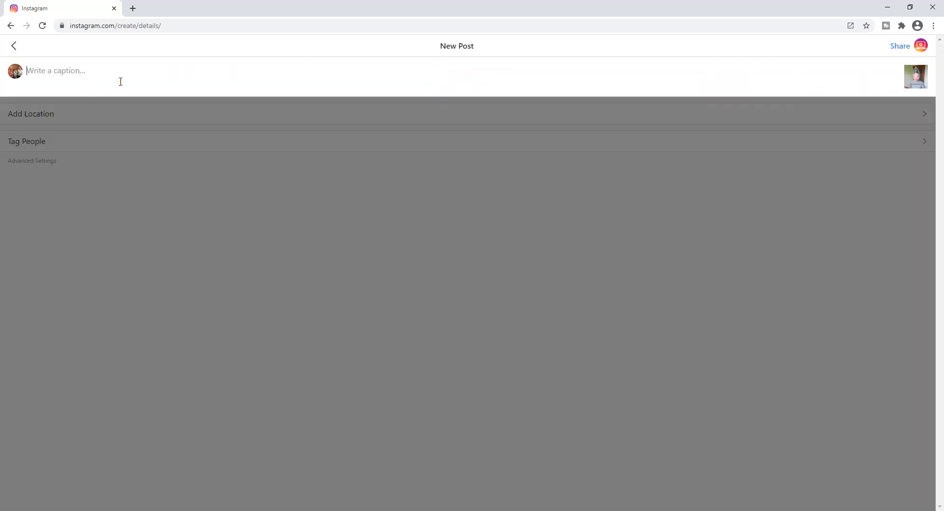
type("Th")
mouse_move(349, 510)
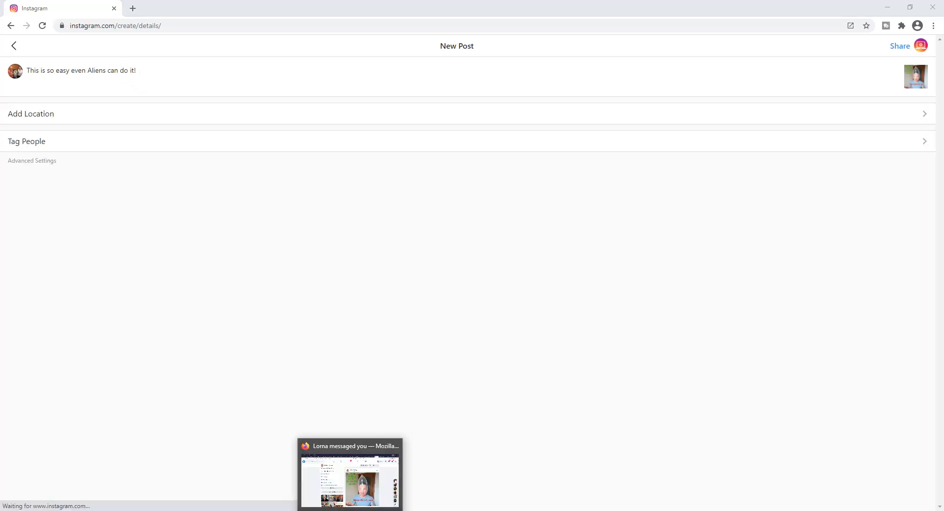
Step: Bring up the TagsFinder page of hashtags related to #makemoneyonline in Firefox
left_click(350, 482)
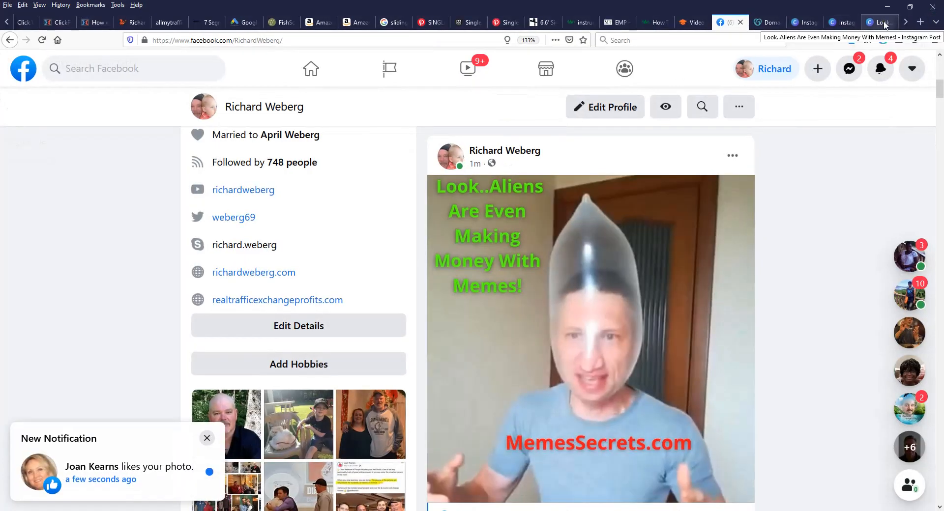
left_click(885, 25)
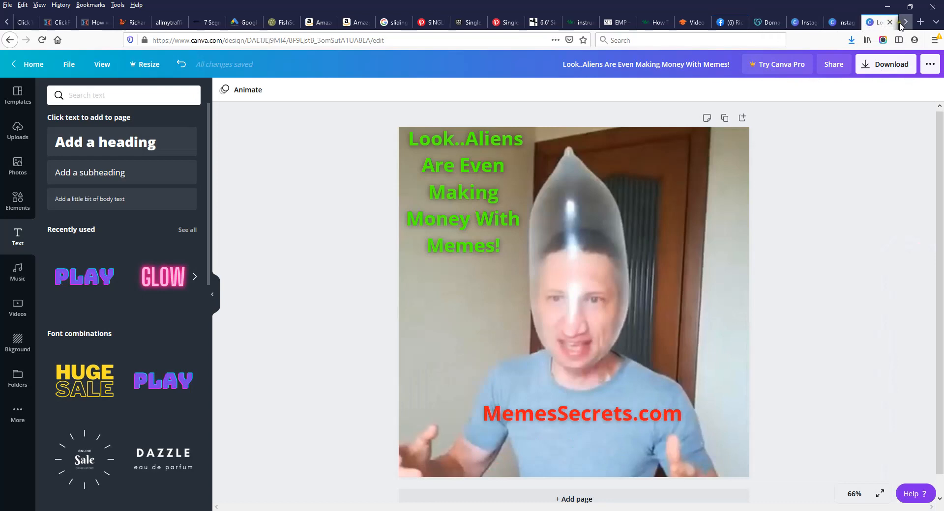
left_click(904, 21)
left_click(880, 22)
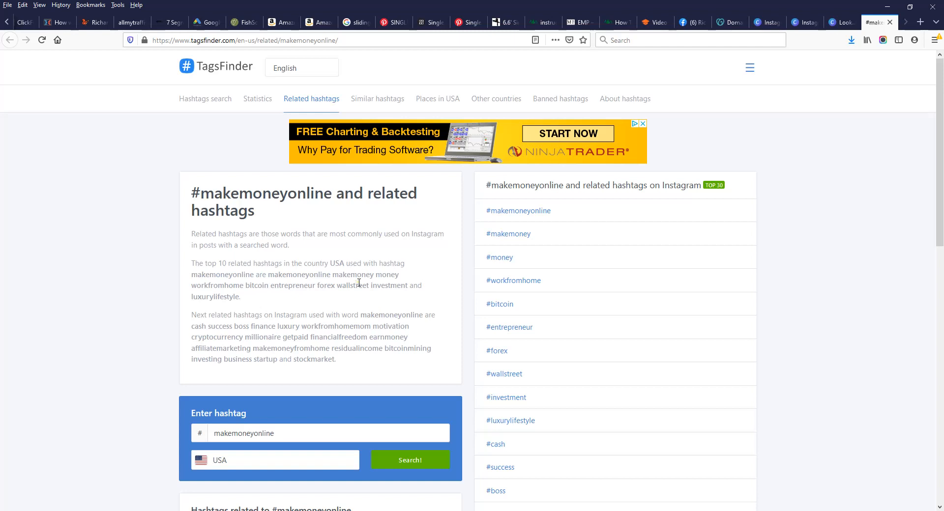
scroll(359, 281, "down", 3)
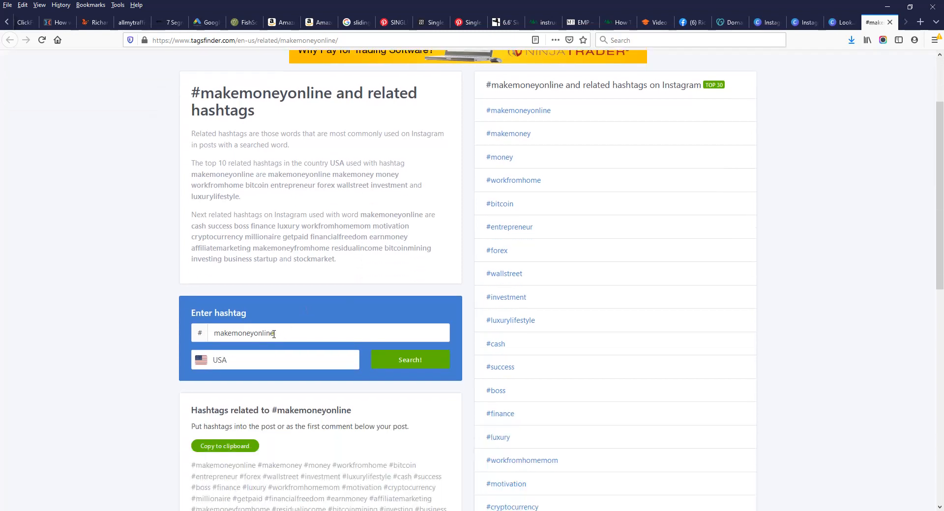
scroll(293, 305, "down", 2)
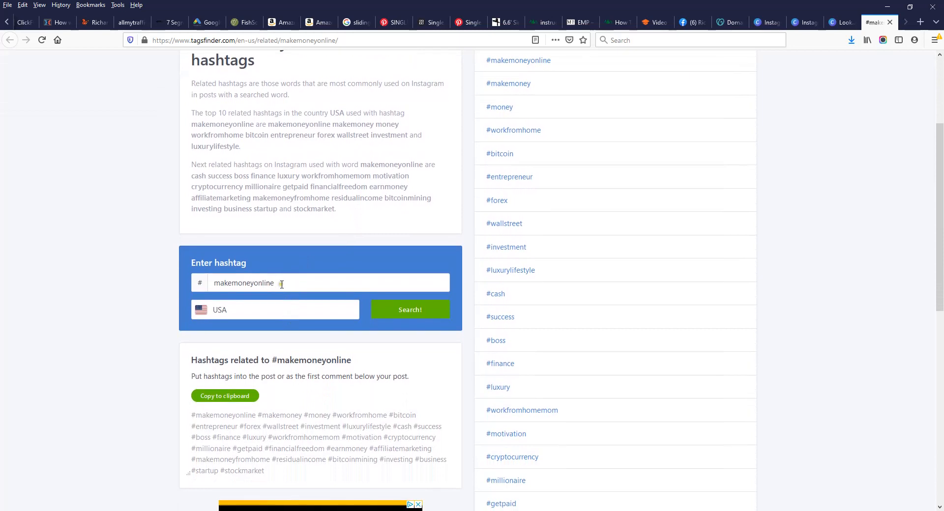
Step: Copy the related hashtag list and put the caret at the end of the Instagram caption
left_click(279, 283)
scroll(265, 334, "down", 2)
left_click_drag(192, 363, 415, 432)
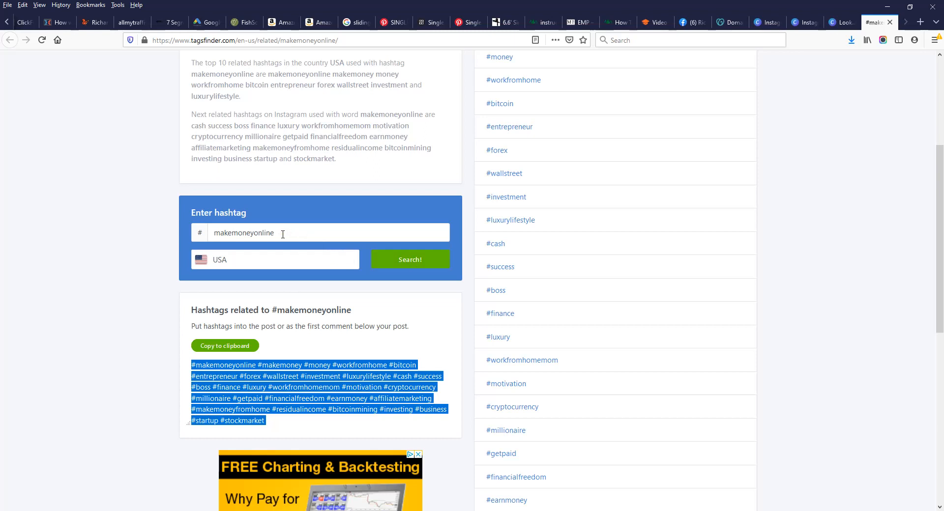
scroll(323, 329, "down", 1)
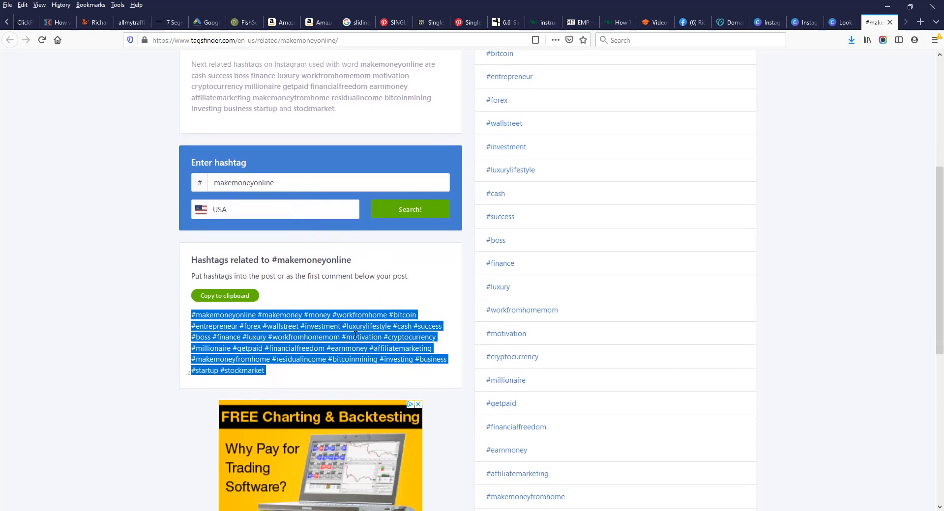
right_click(339, 333)
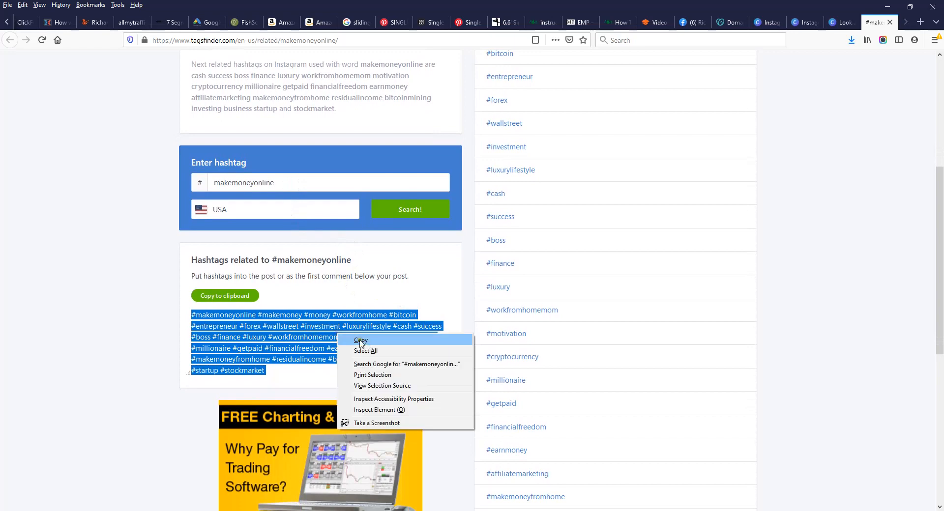
left_click(360, 340)
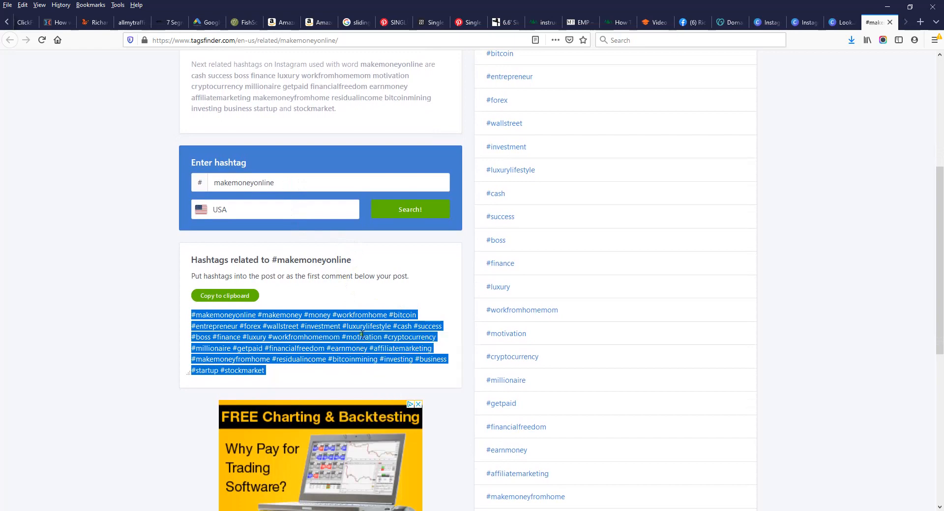
left_click(424, 510)
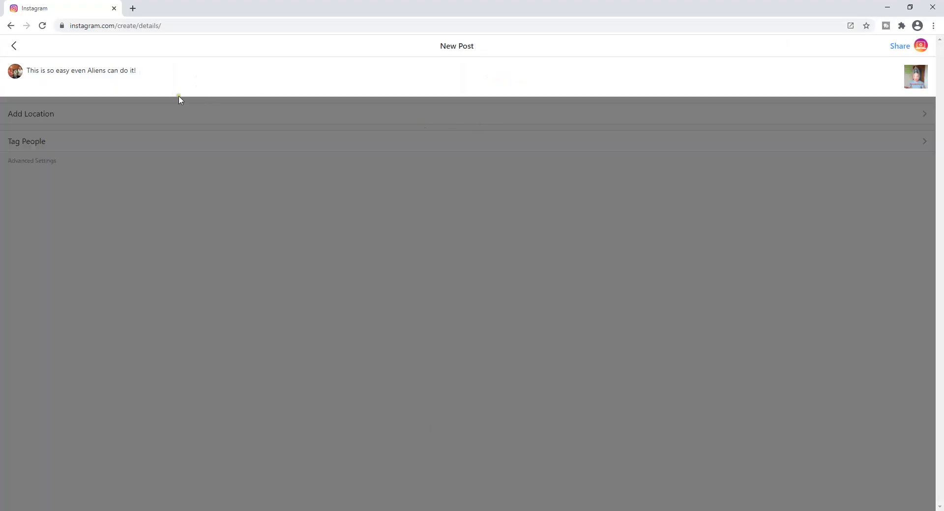
left_click(141, 70)
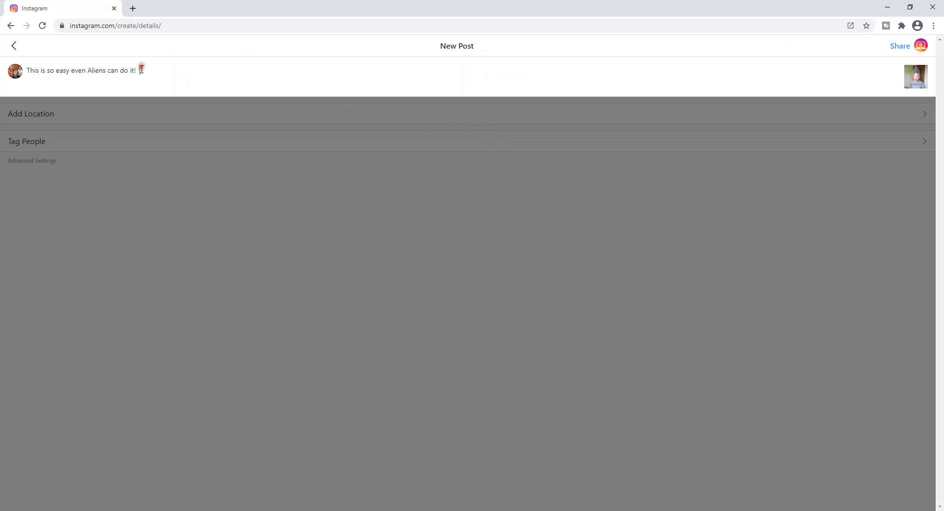
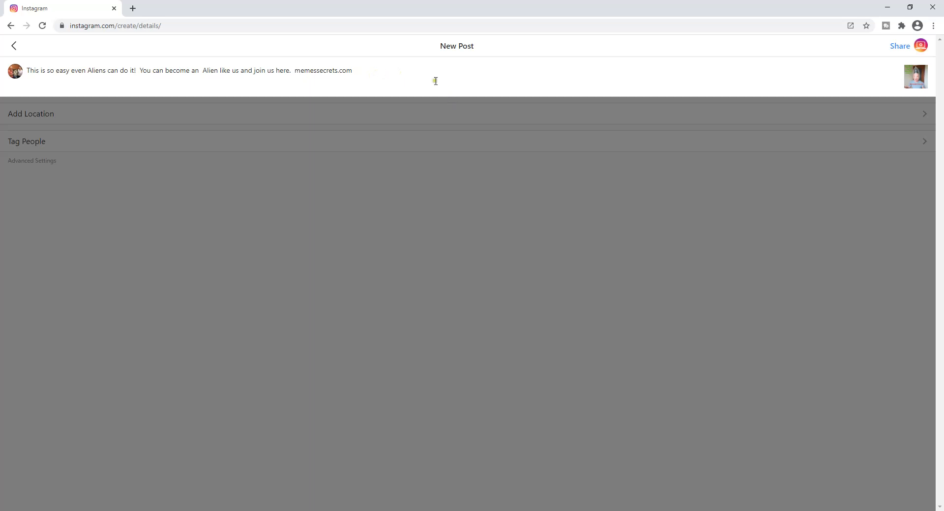
Step: Paste the copied money-making hashtags into the caption after memessecrets.com
right_click(412, 70)
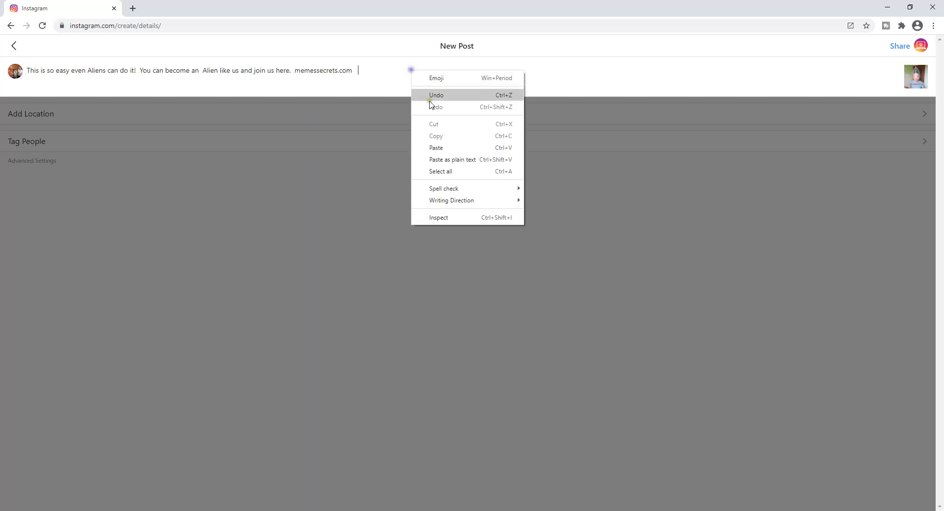
left_click(436, 144)
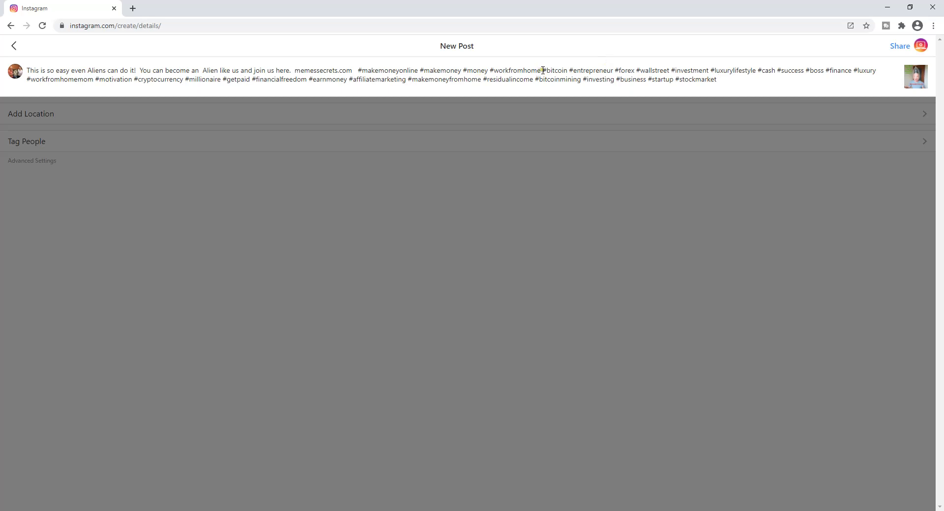
Step: Delete #bitcoin, #forex, #wallstreet and #investment from the caption
left_click_drag(543, 70, 567, 71)
key("BackSpace")
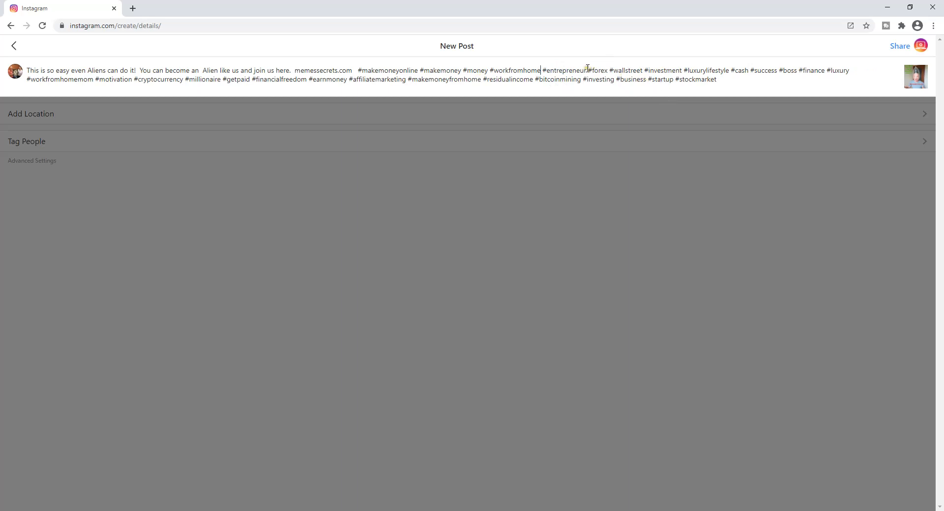
left_click_drag(588, 70, 645, 70)
key("BackSpace")
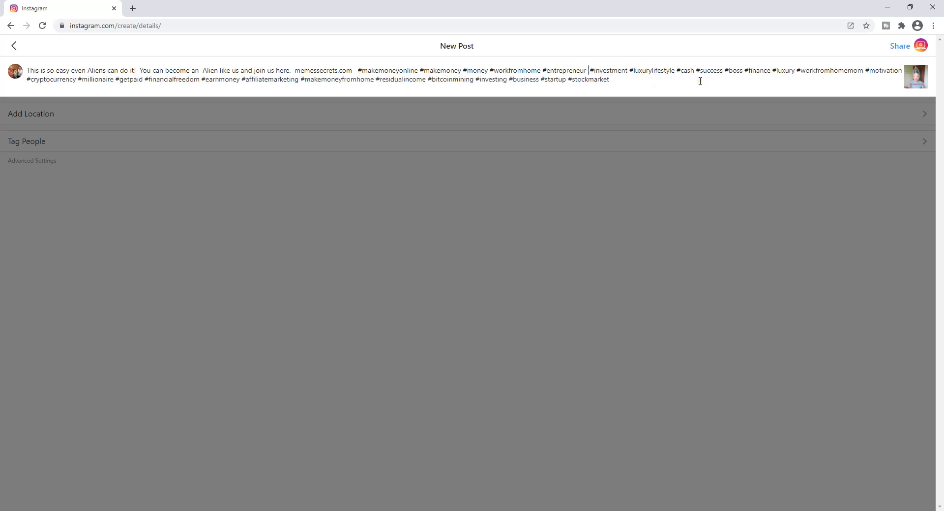
key("BackSpace")
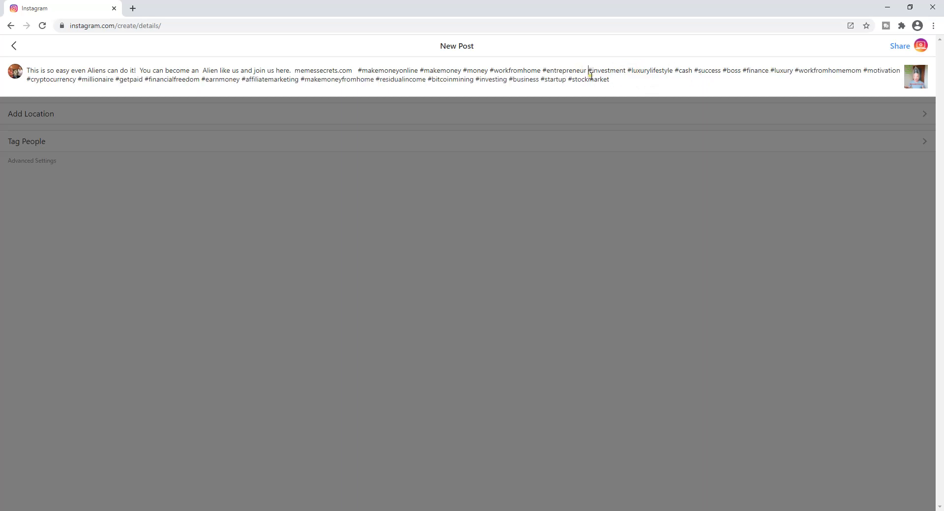
left_click_drag(590, 72, 628, 70)
key("BackSpace")
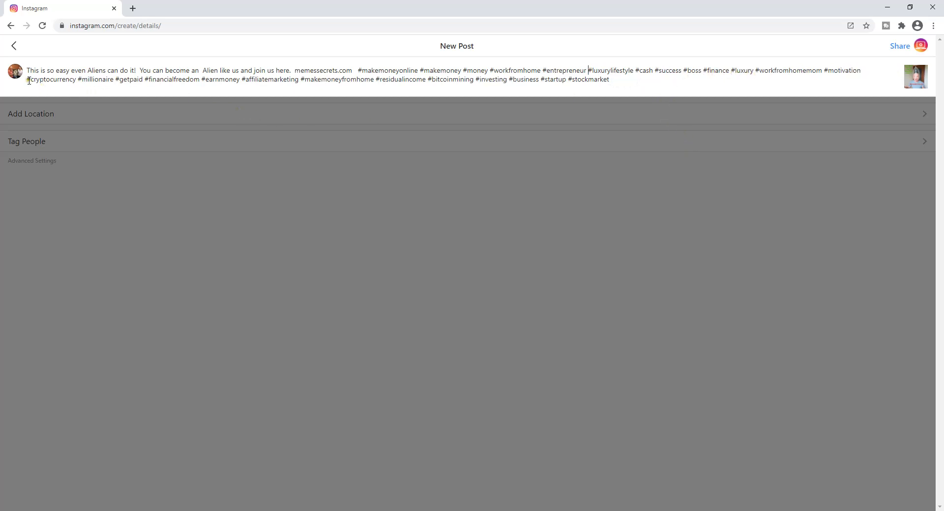
Step: Delete #cryptocurrency, #bitcoinmining, #investing and #stockmarket, and fix the double space before 'Alien'
left_click_drag(28, 80, 80, 96)
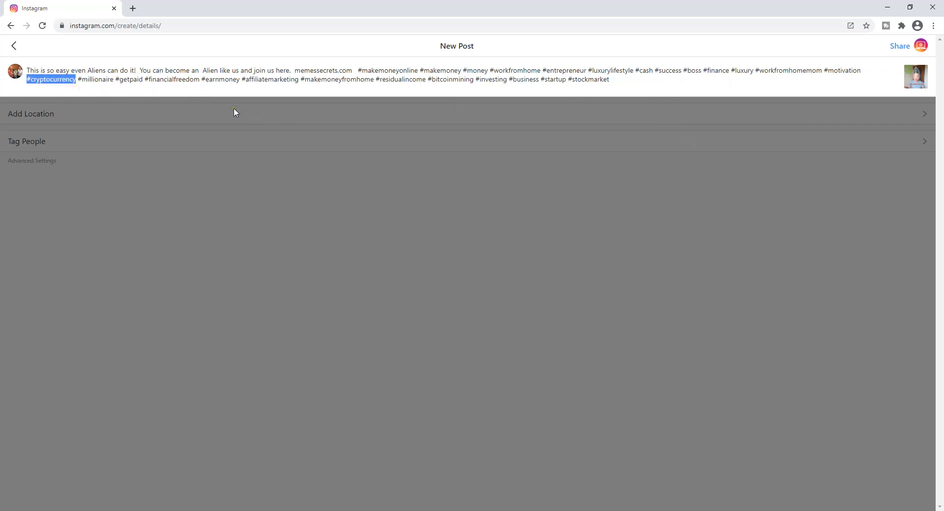
key("BackSpace")
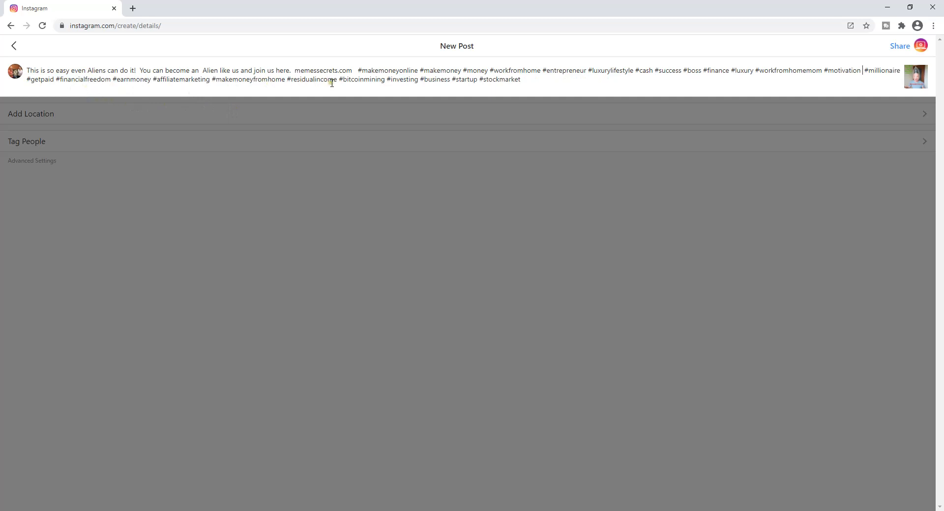
left_click_drag(338, 80, 393, 89)
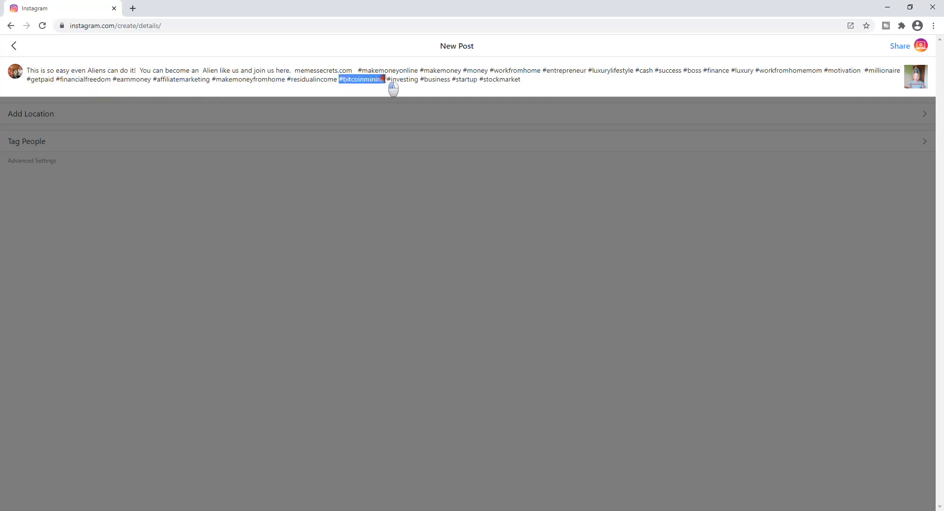
key("BackSpace")
key("BackSpace")
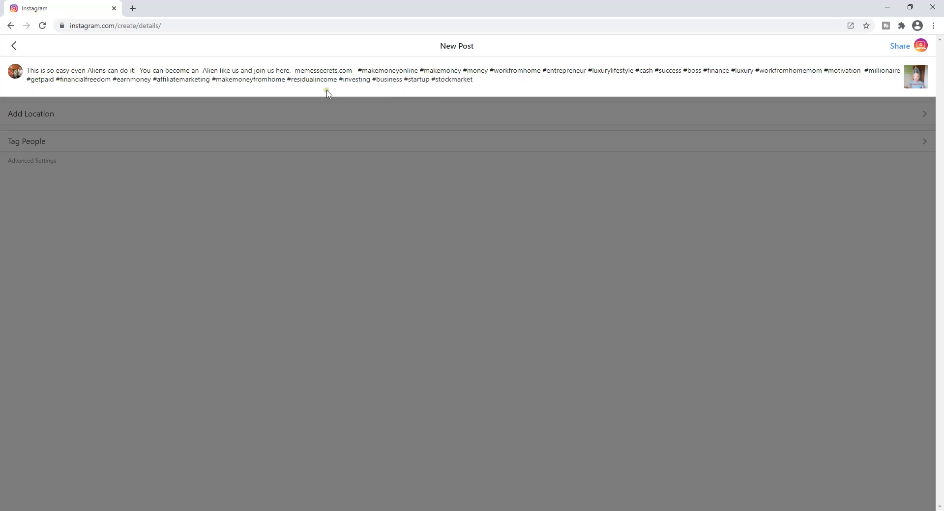
left_click_drag(337, 80, 379, 89)
key("BackSpace")
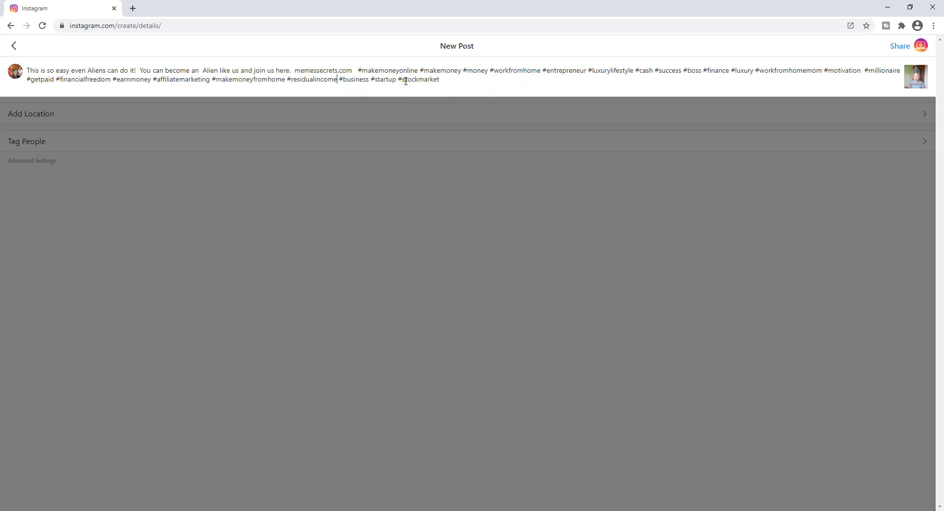
left_click_drag(401, 81, 447, 86)
key("BackSpace")
left_click(202, 74)
key("BackSpace")
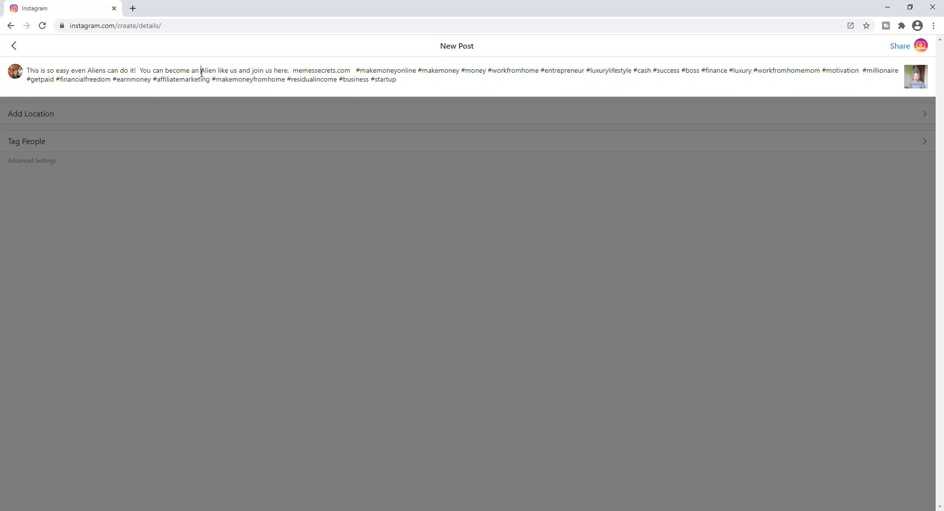
Step: Share the Aliens meme post and open it from the profile's post grid
left_click(901, 48)
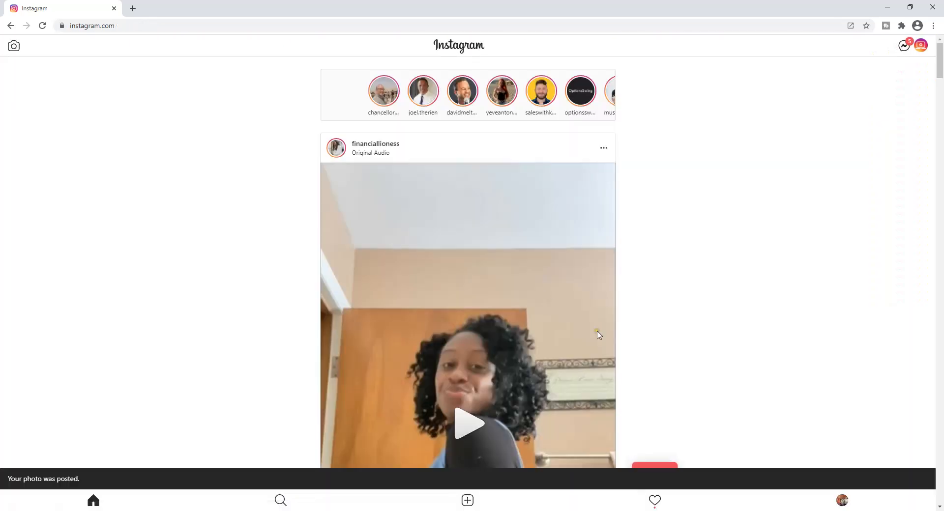
left_click(842, 501)
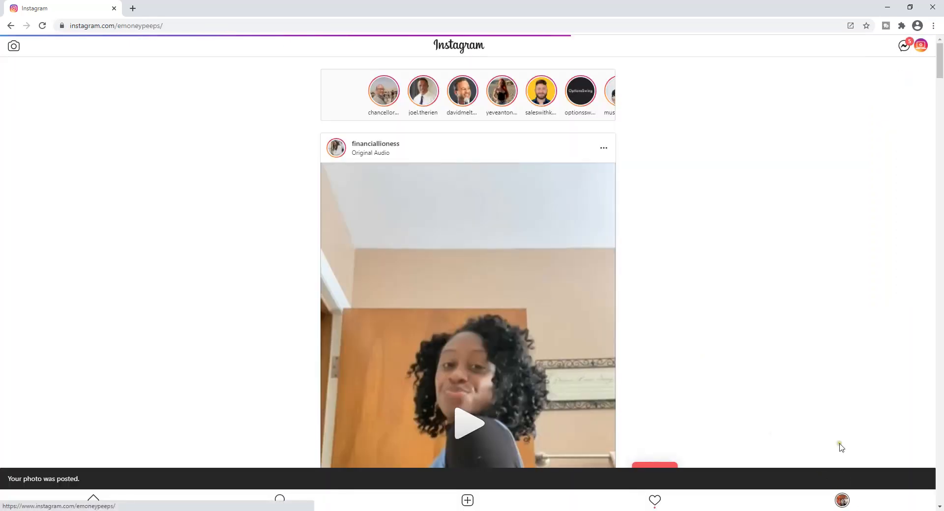
scroll(543, 200, "down", 2)
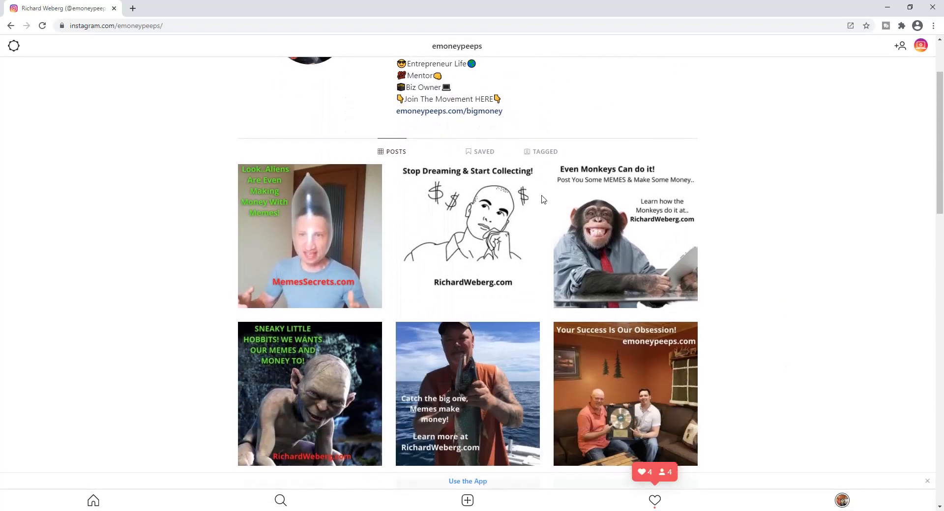
left_click(309, 243)
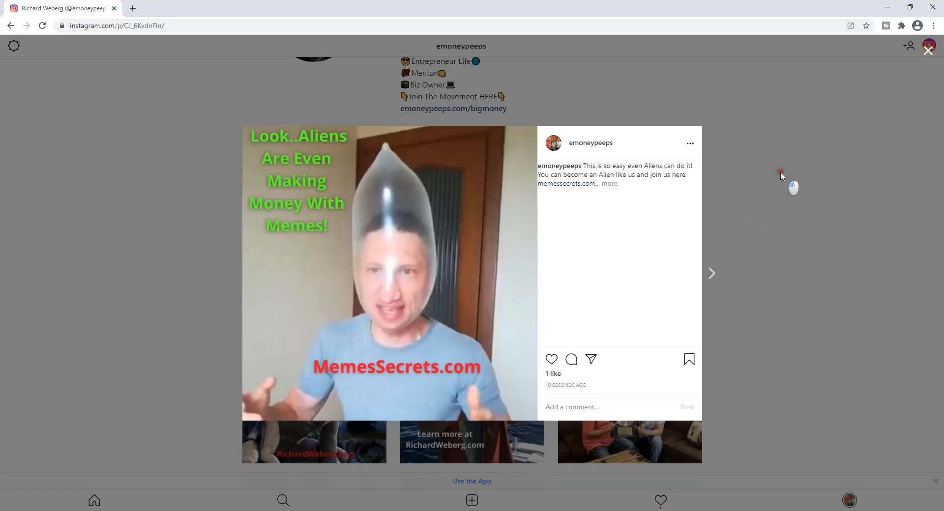
Step: Close the post view and the browser window showing the Instagram profile
left_click(792, 183)
scroll(615, 262, "down", 15)
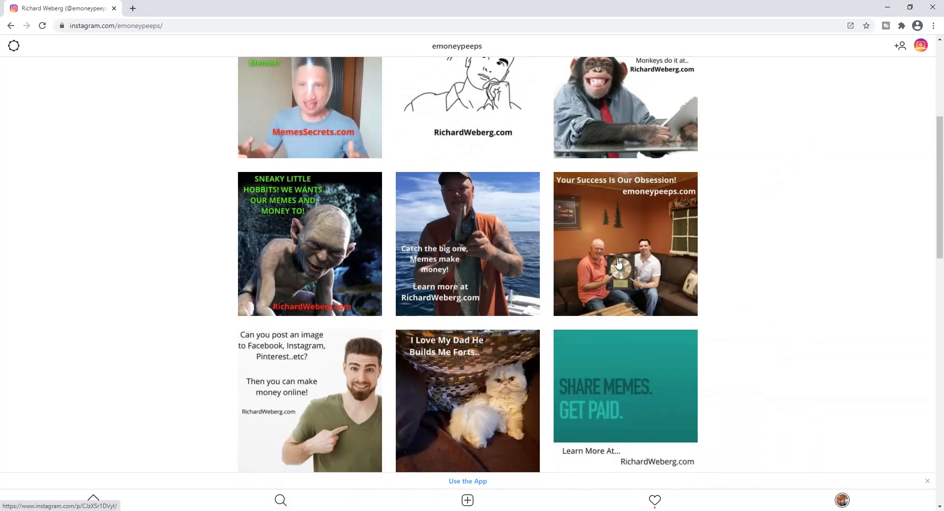
scroll(608, 260, "up", 15)
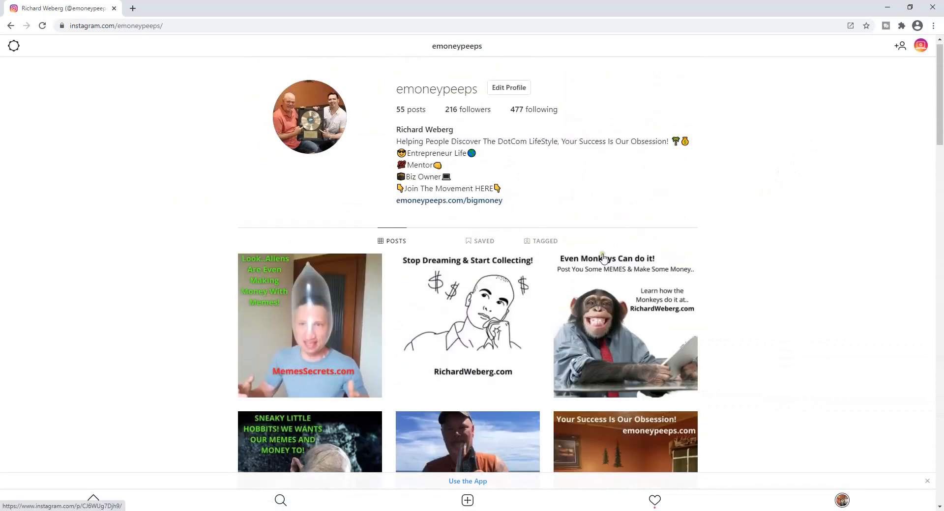
scroll(369, 233, "down", 2)
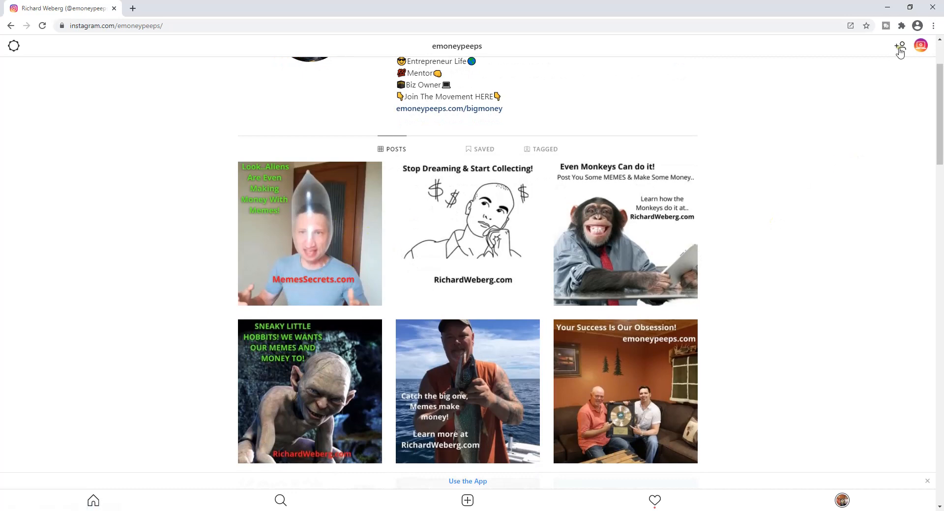
left_click(937, 8)
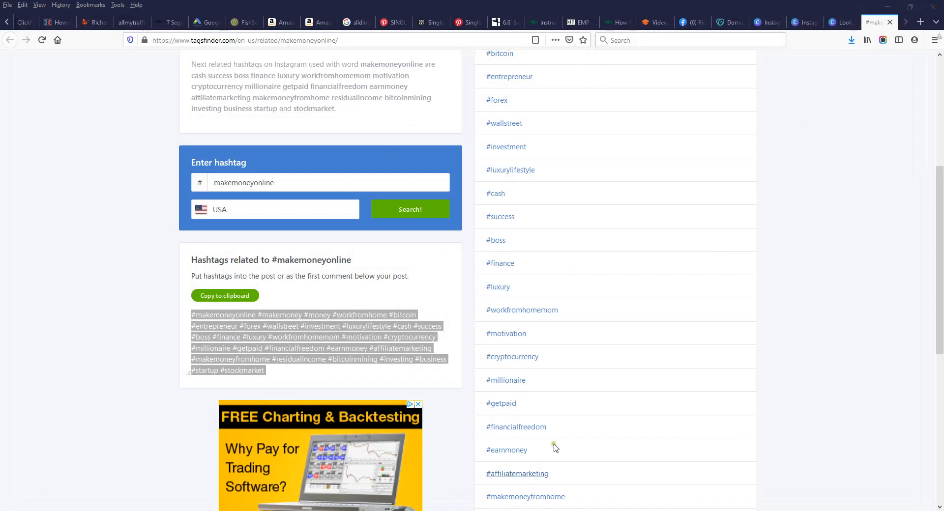
Step: Minimize Firefox and launch the Instagram desktop app from the desktop icon
left_click(878, 8)
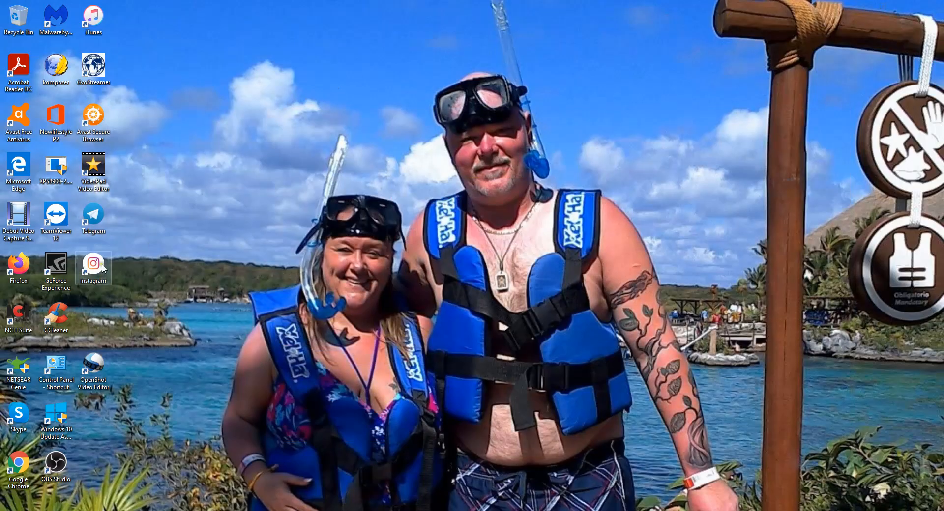
double_click(102, 268)
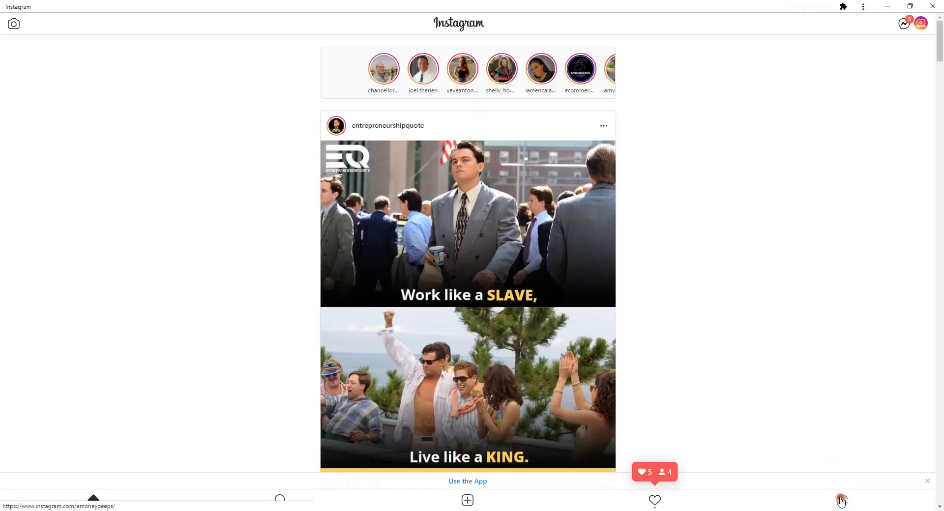
Step: Open the Aliens meme post from the profile and expand its full caption
left_click(842, 500)
left_click(294, 268)
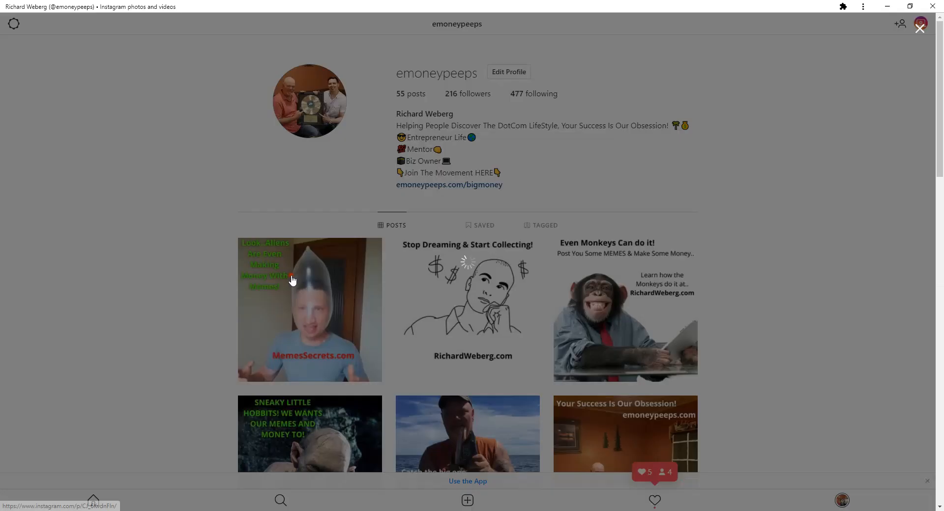
left_click(613, 173)
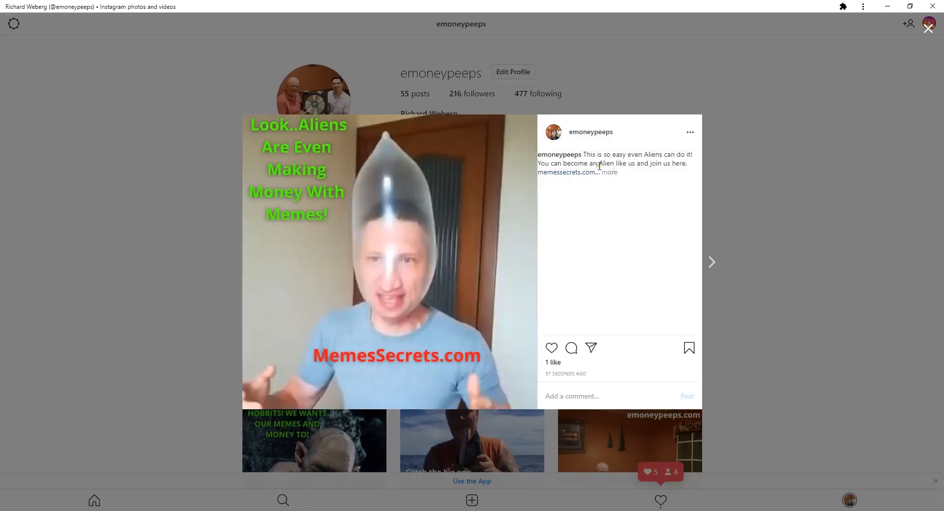
Step: Copy the caption with the memessecrets.com link, then minimize Instagram
left_click(585, 155)
left_click_drag(585, 155, 597, 171)
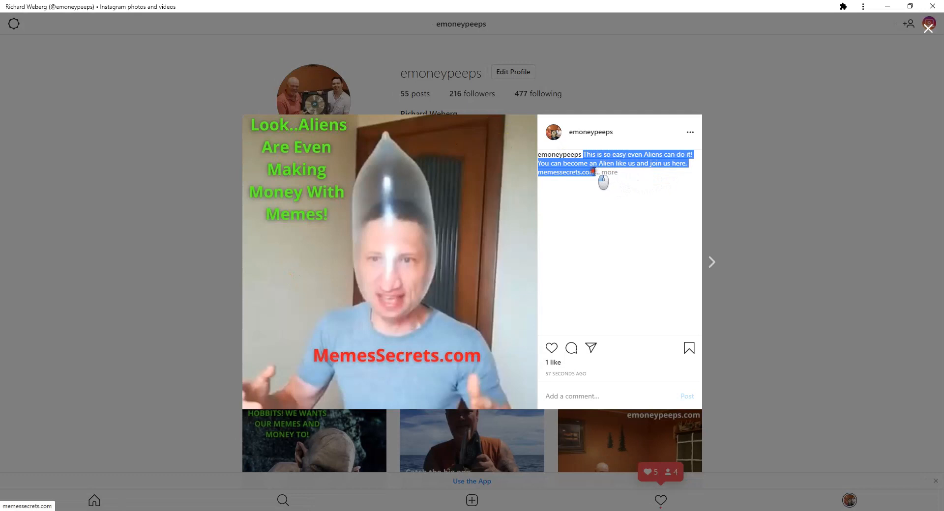
right_click(623, 154)
left_click(639, 161)
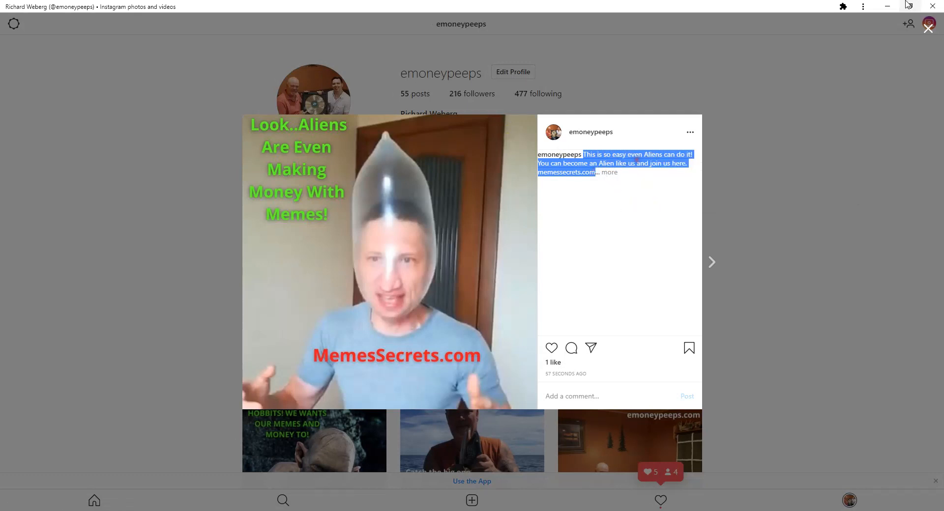
left_click(887, 6)
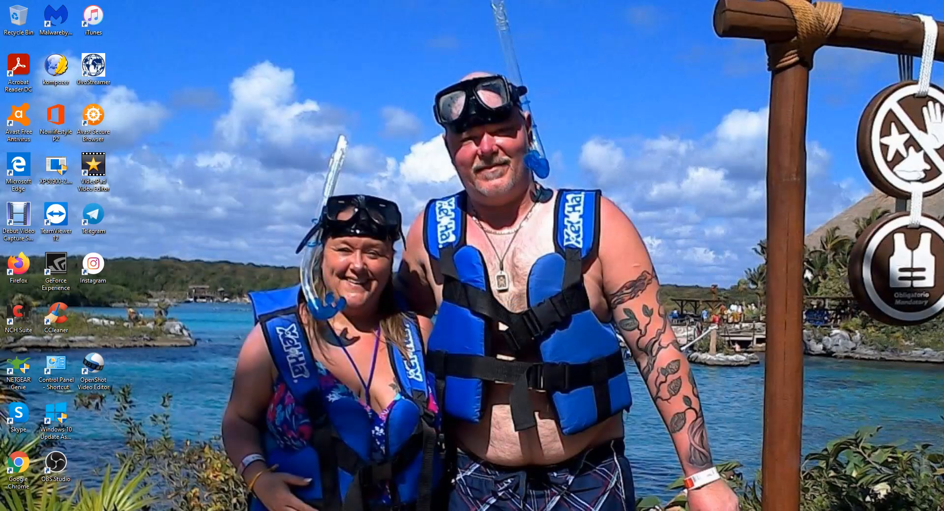
Step: Load twitter.com in a new Firefox tab
key("alt+Tab")
left_click(920, 23)
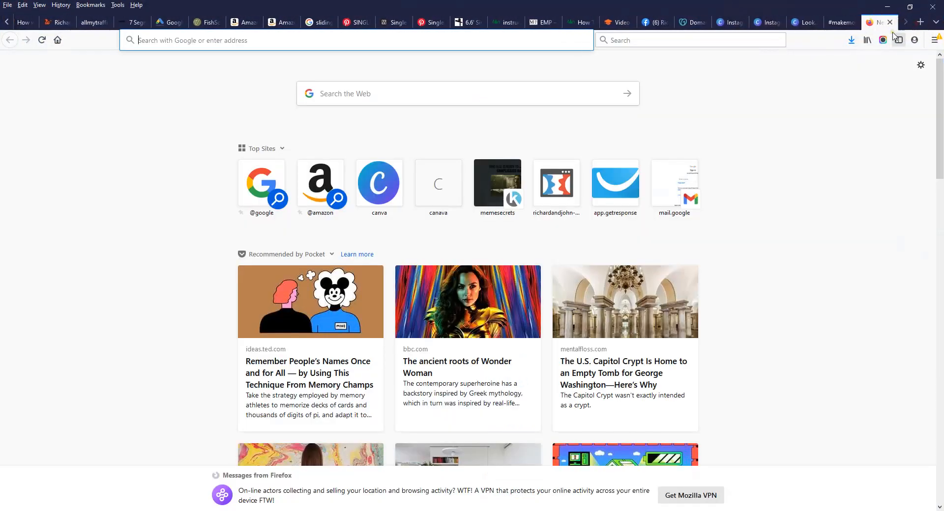
type("twi")
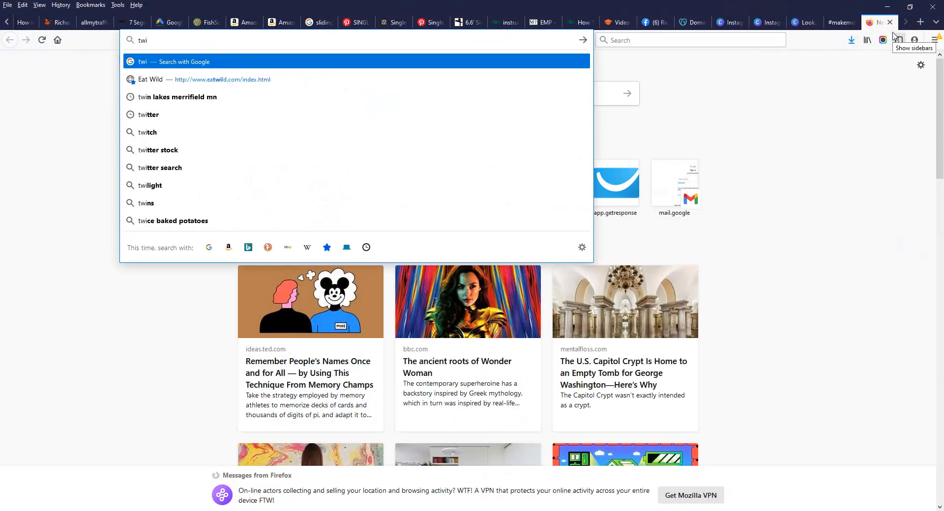
type("t")
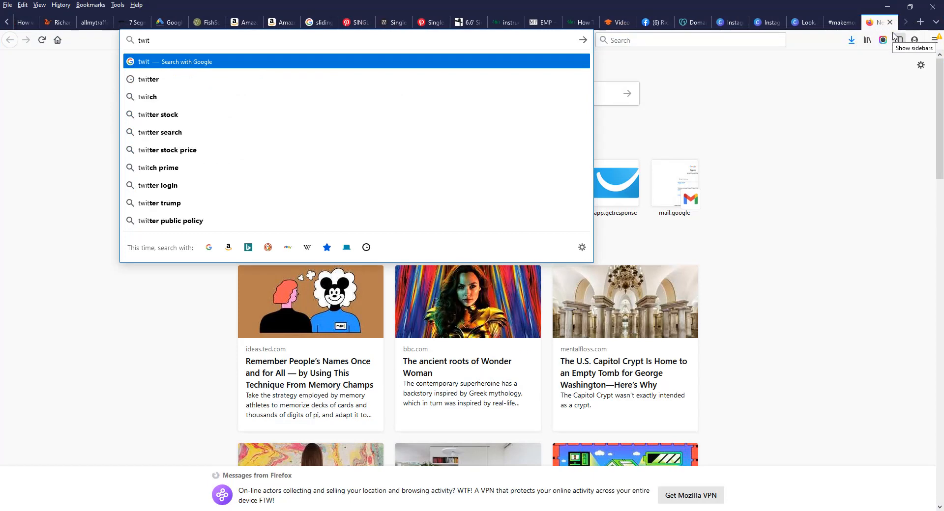
type("ter.com")
key("Return")
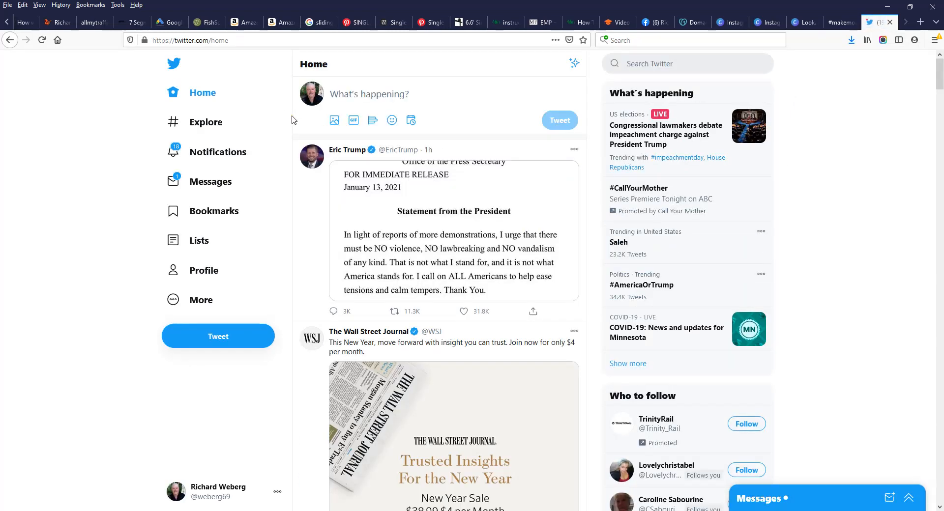
Step: Tweet the pasted Aliens caption and memessecrets.com link with the Aliens meme image attached
left_click(362, 97)
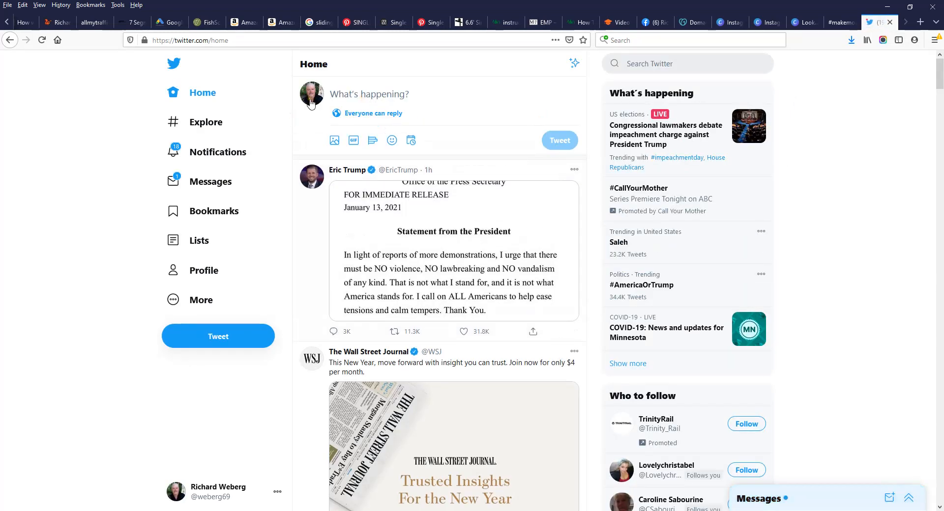
right_click(381, 96)
left_click(399, 137)
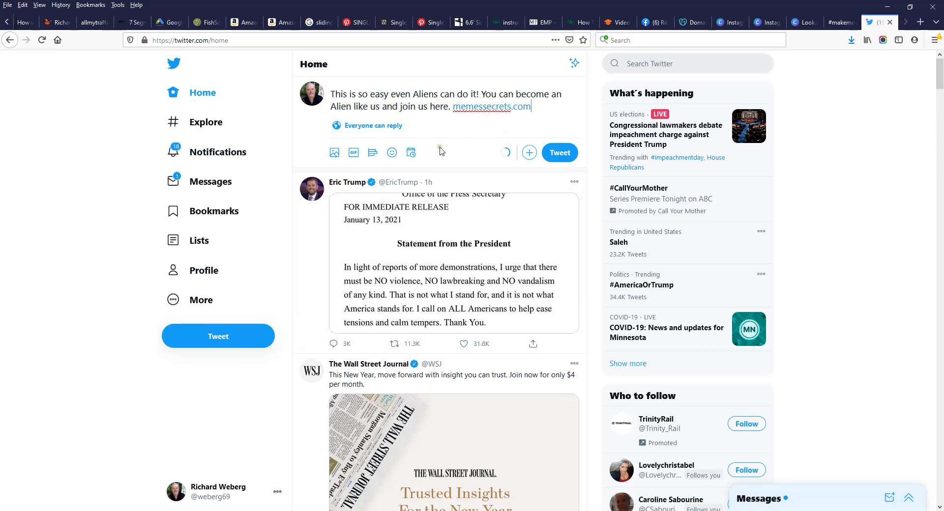
left_click(335, 152)
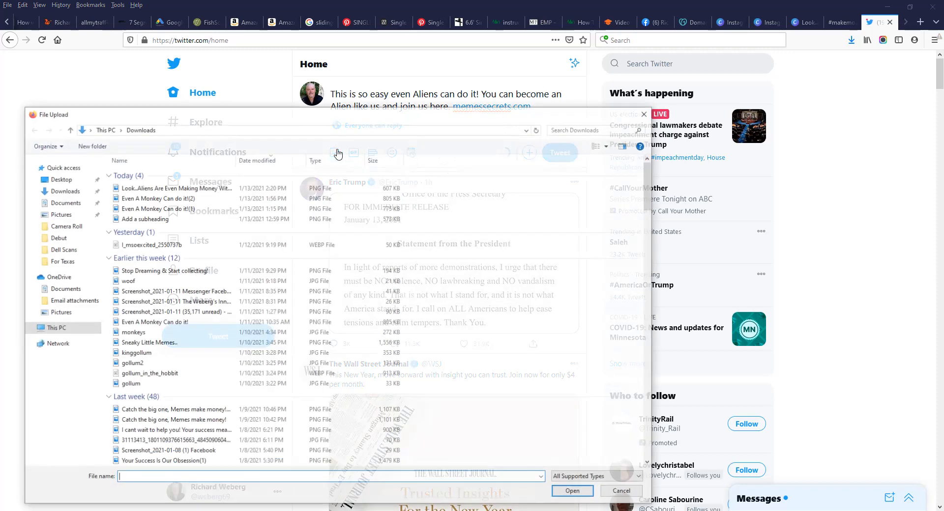
double_click(185, 192)
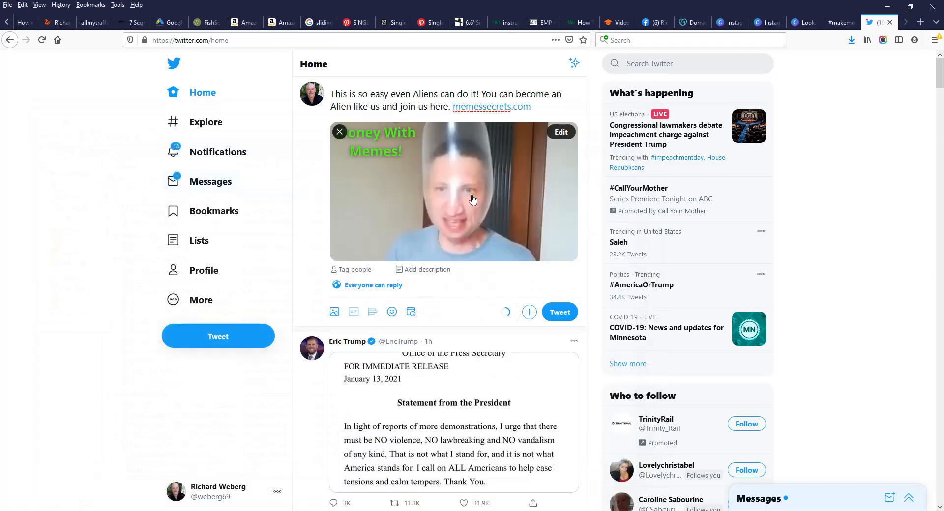
left_click(568, 313)
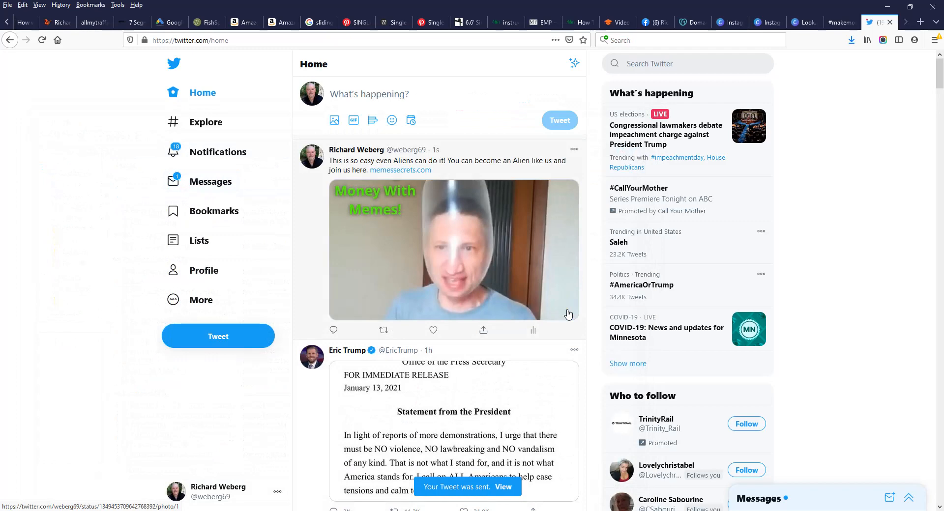
Step: View the tweet's photo full-size, then follow its memessecrets.com link
left_click(452, 237)
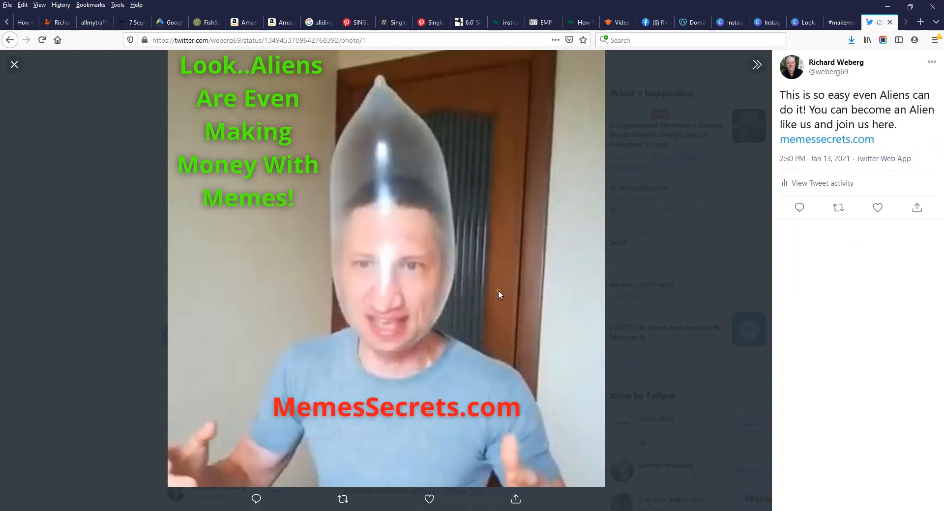
left_click(817, 146)
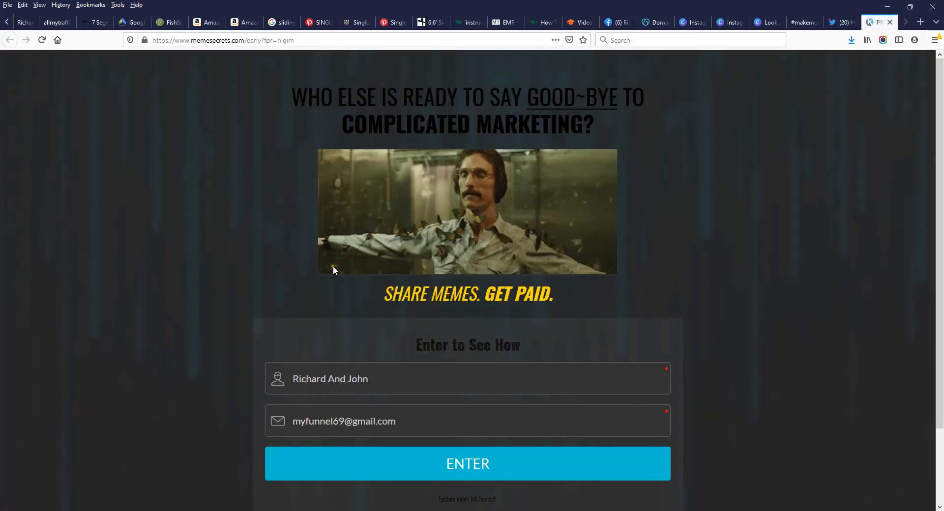
Step: Check the memesecrets page address, then close its tab to return to the tweet photo
left_click_drag(295, 41, 132, 47)
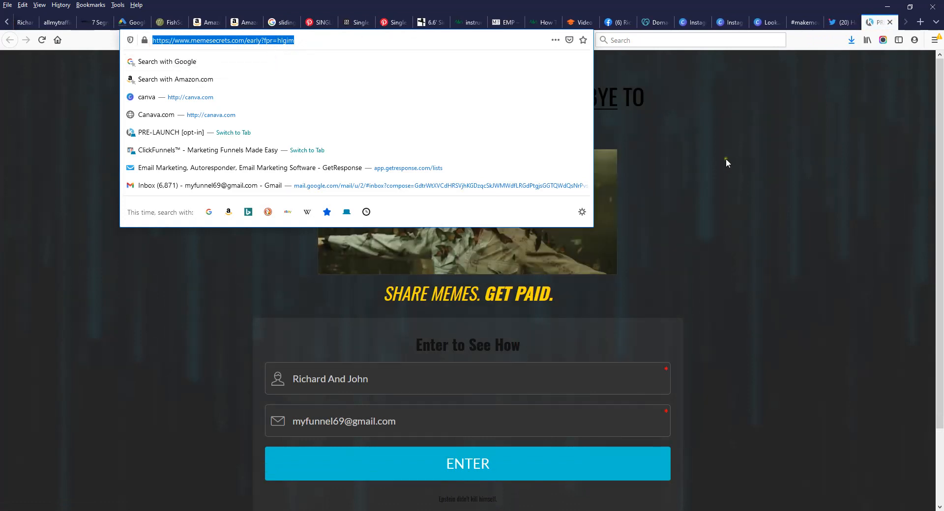
left_click(767, 145)
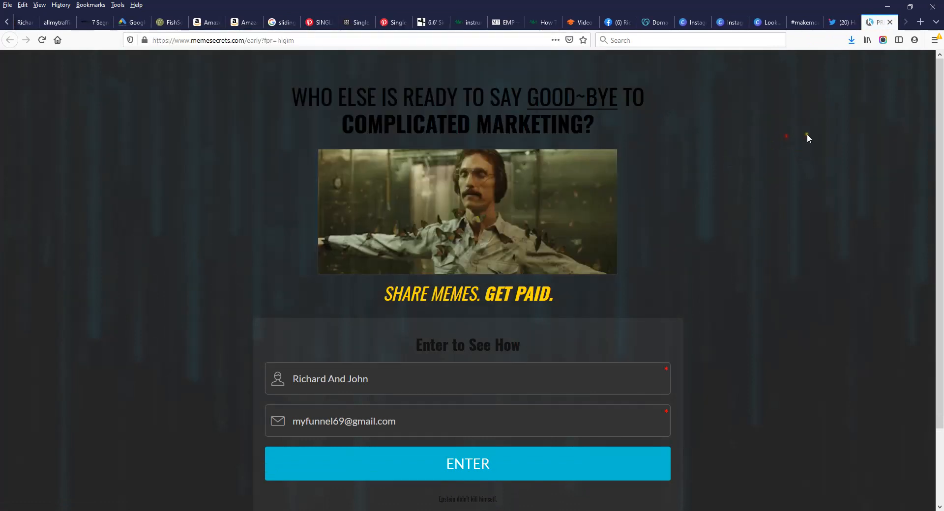
left_click(890, 23)
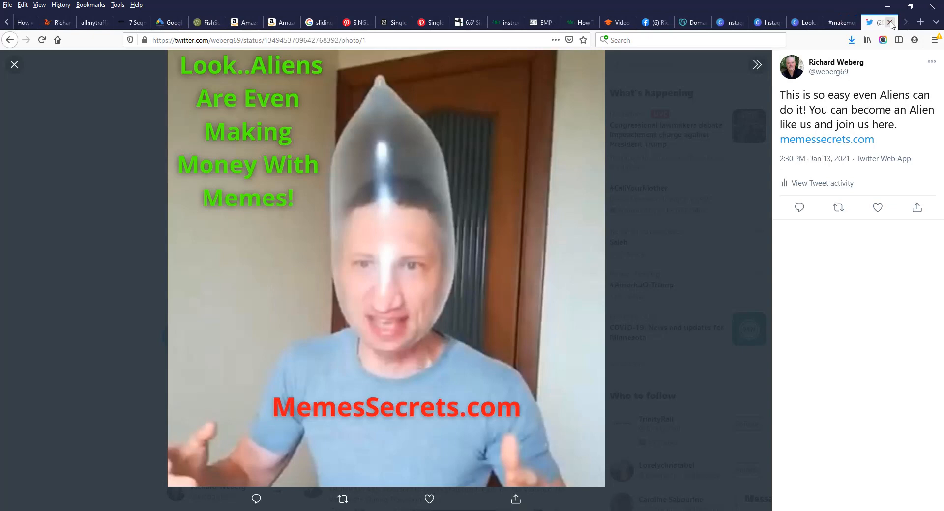
Step: Close Twitter and show the Facebook profile with the Aliens meme post at the top
left_click(890, 23)
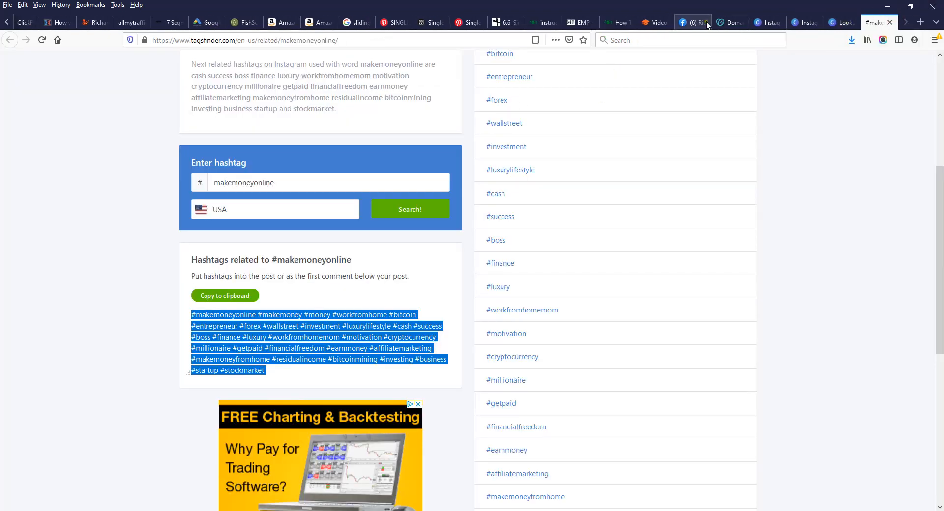
left_click(685, 25)
scroll(745, 162, "down", 2)
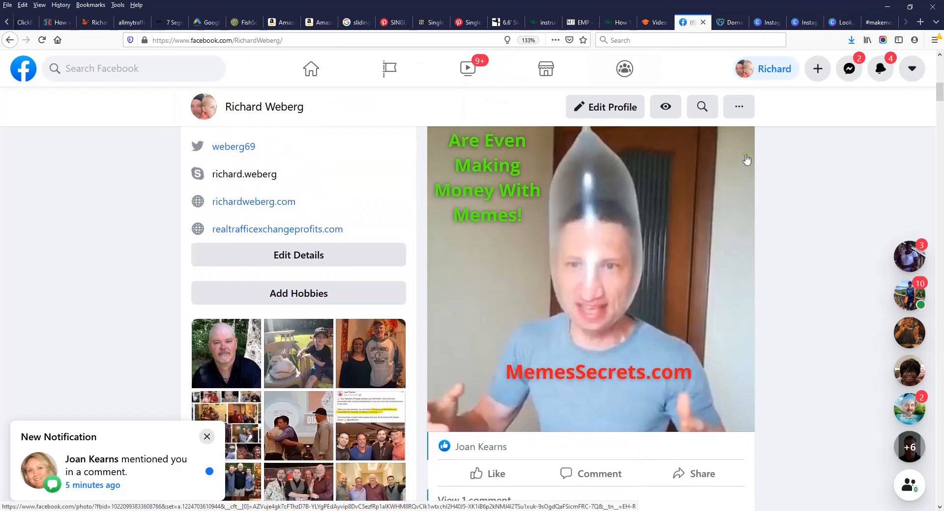
scroll(675, 212, "up", 4)
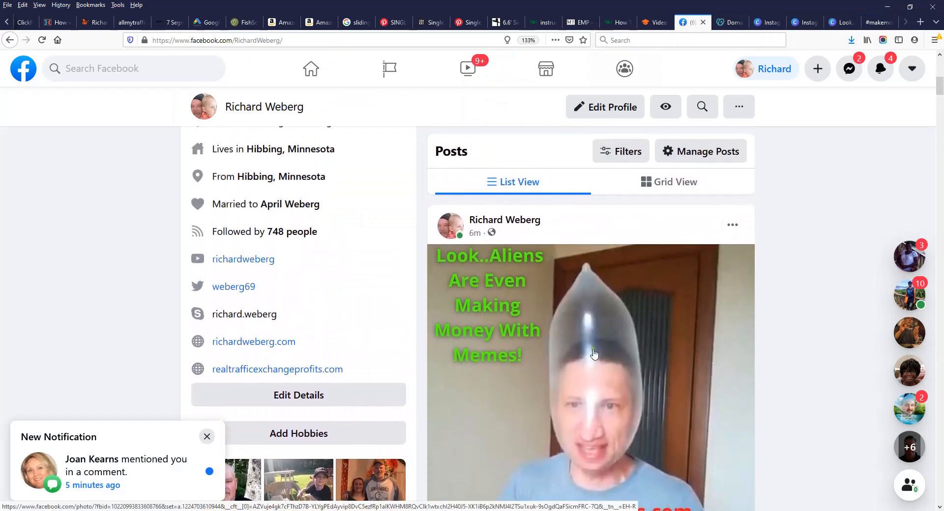
scroll(586, 352, "down", 8)
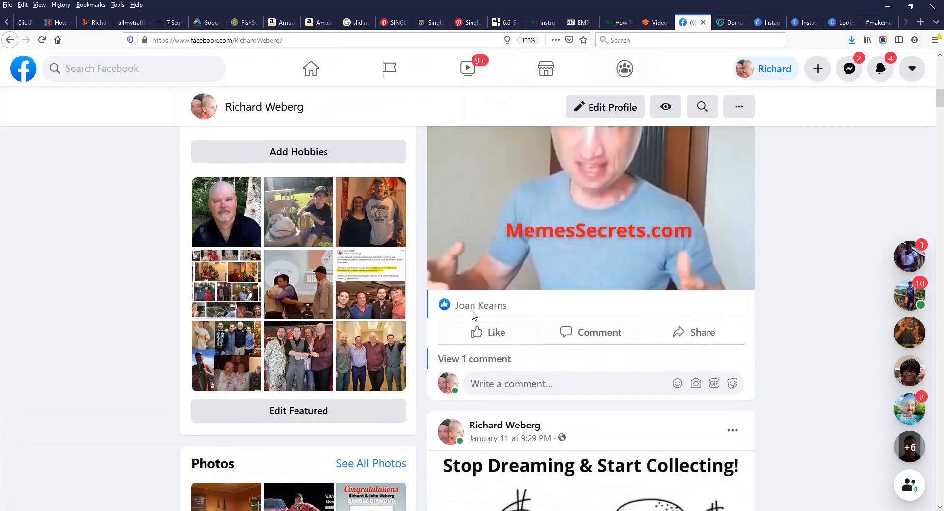
scroll(747, 316, "up", 6)
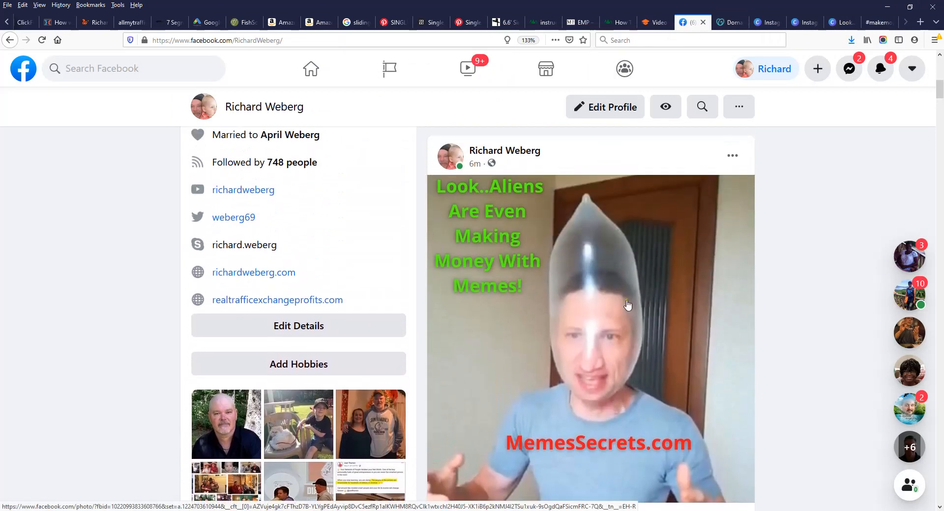
scroll(650, 297, "down", 2)
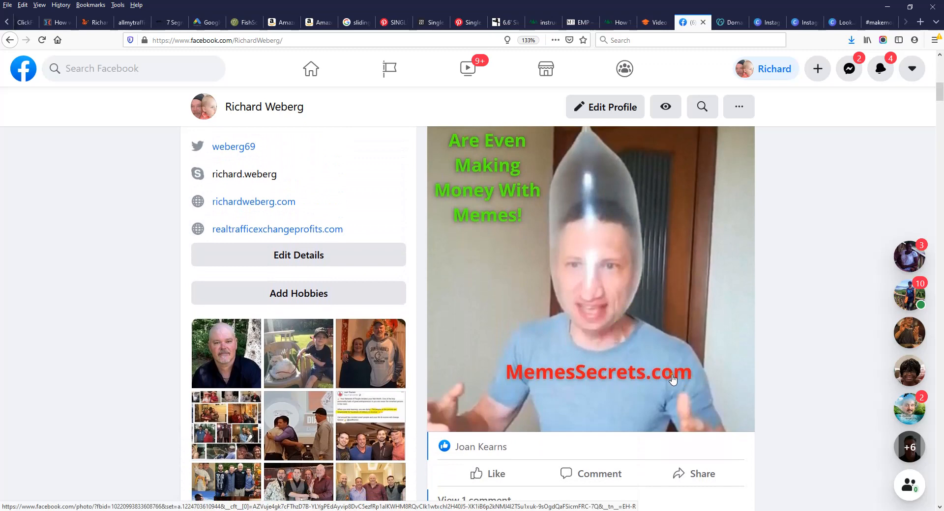
scroll(672, 378, "up", 2)
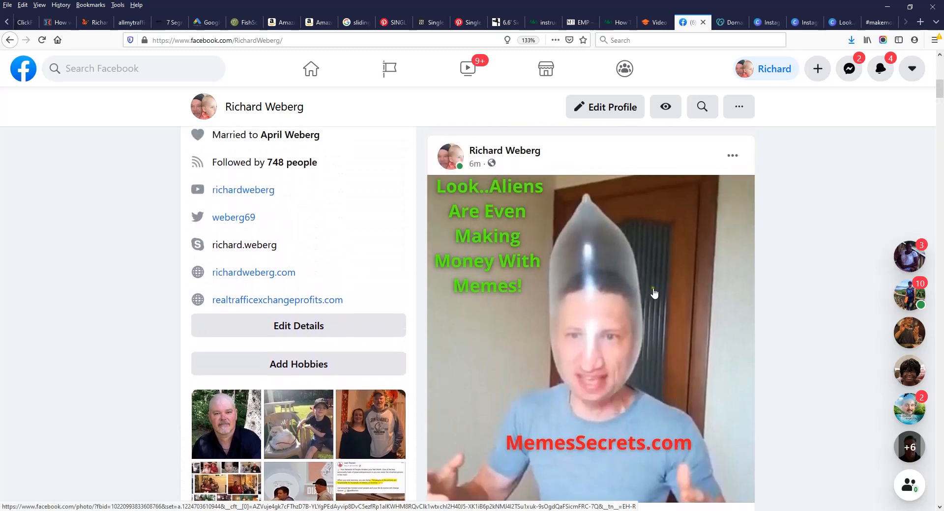